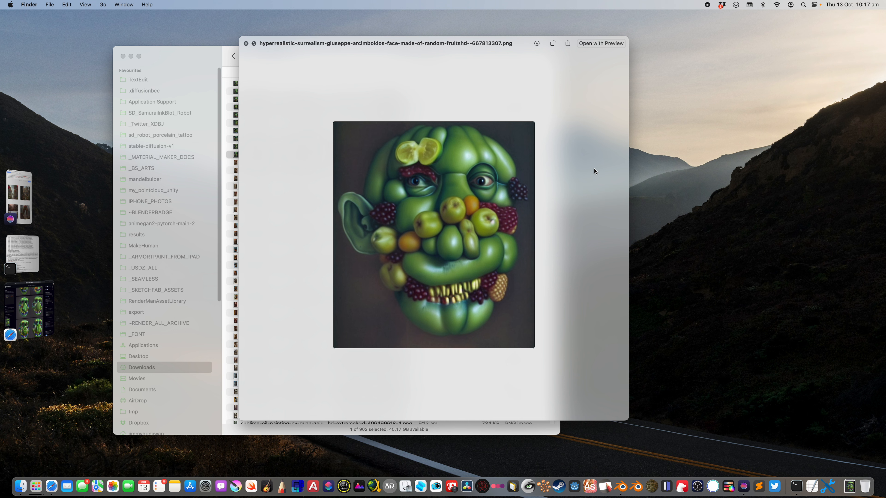
Look through the previews of the downloaded green fruit-face images, from the 667813307 series up to the 334028819 series
{"action": "key", "text": "Up"}
{"action": "key", "text": "Up"}
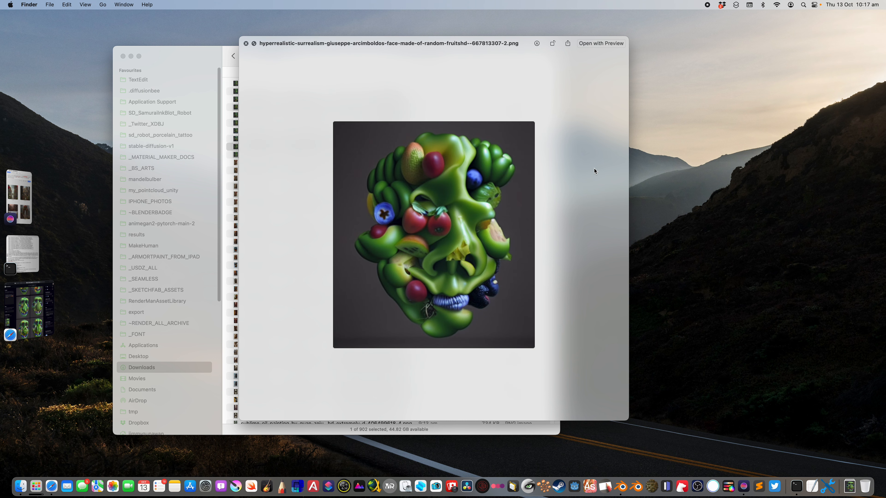
{"action": "key", "text": "Up"}
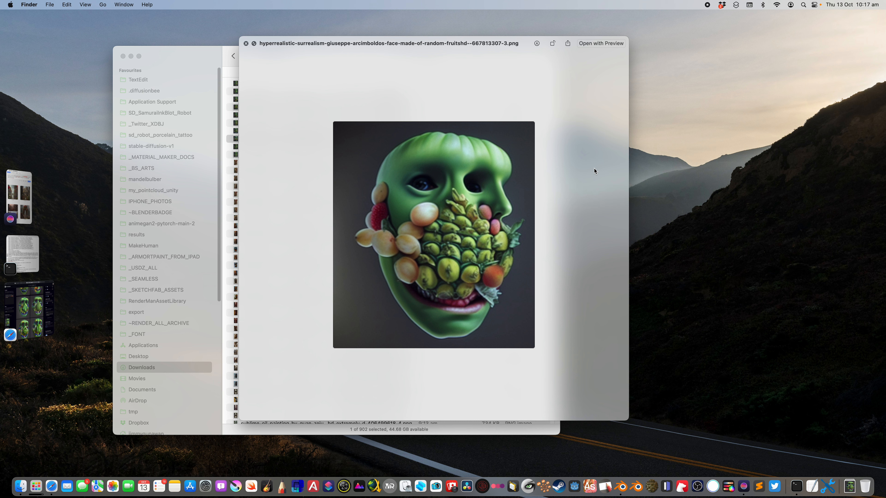
{"action": "key", "text": "Up"}
{"action": "key", "text": "Up"}
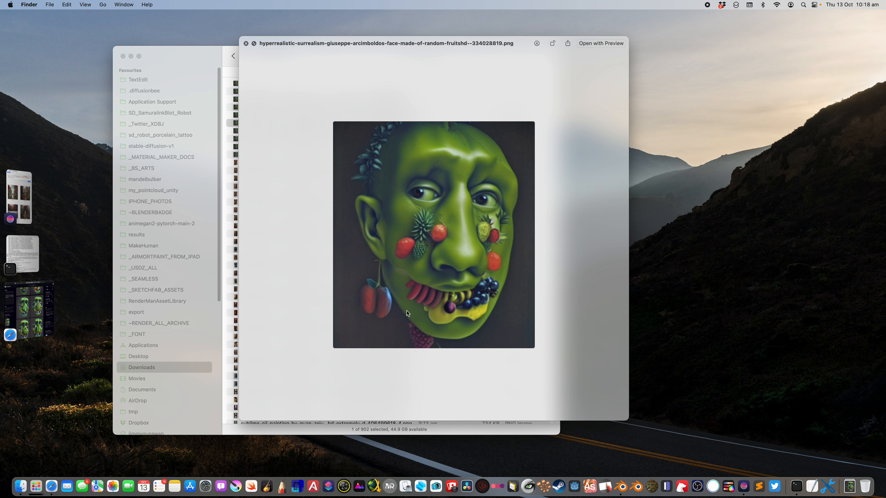
Switch to Safari and examine the Google Images results for Giuseppe Arcimboldo's fruit and vegetable portraits
{"action": "left_click", "coordinate": [40, 323]}
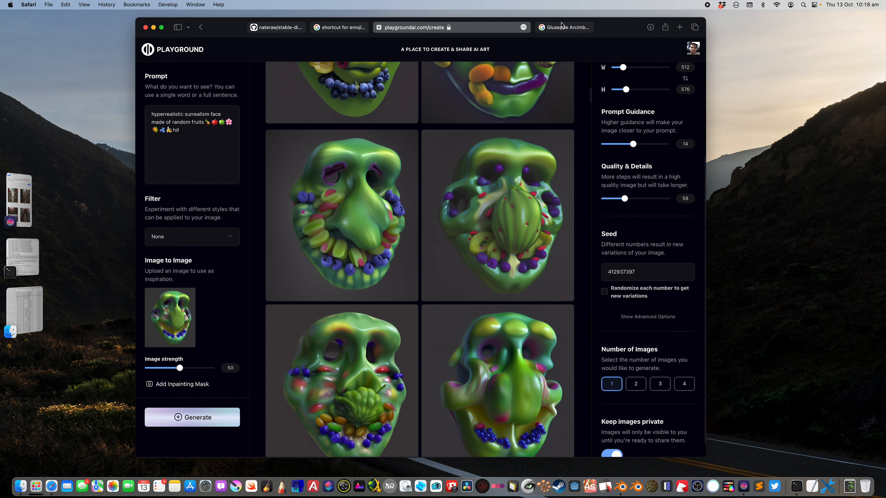
{"action": "left_click", "coordinate": [564, 27]}
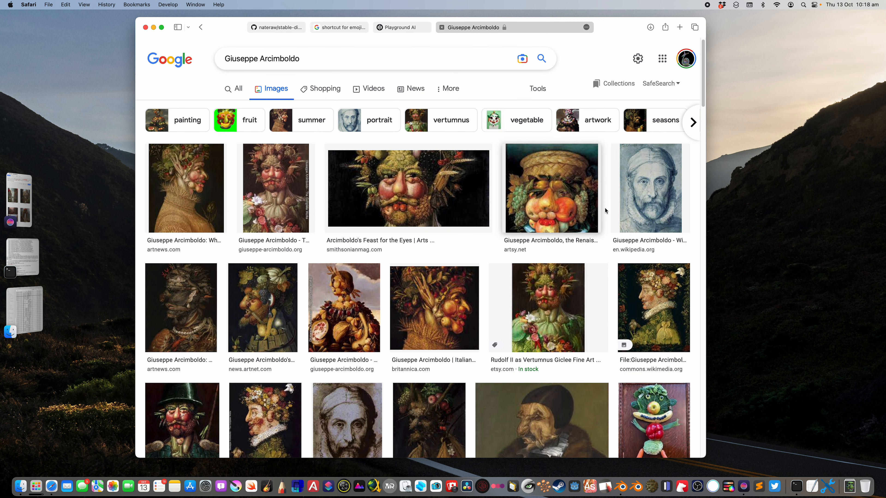
{"action": "scroll", "coordinate": [564, 261], "scroll_direction": "down", "scroll_amount": 1}
{"action": "scroll", "coordinate": [564, 261], "scroll_direction": "down", "scroll_amount": 1}
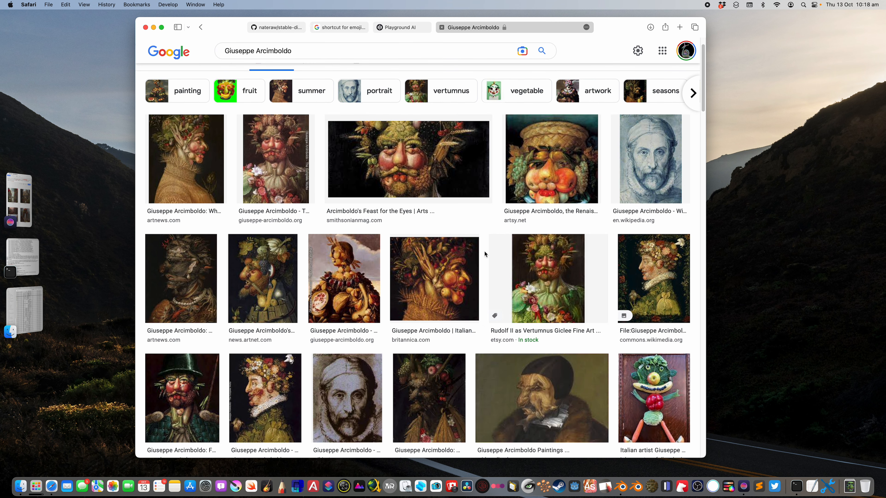
{"action": "scroll", "coordinate": [383, 258], "scroll_direction": "down", "scroll_amount": 1}
{"action": "scroll", "coordinate": [268, 258], "scroll_direction": "down", "scroll_amount": 3}
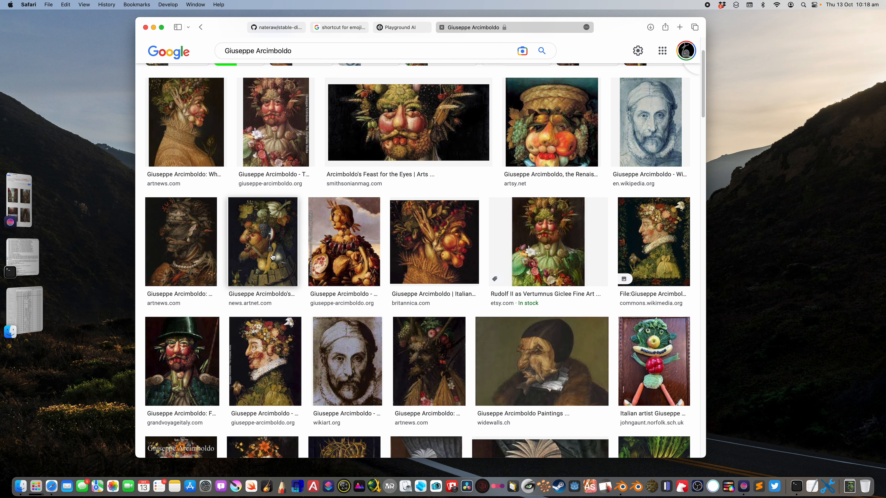
{"action": "scroll", "coordinate": [265, 252], "scroll_direction": "down", "scroll_amount": 3}
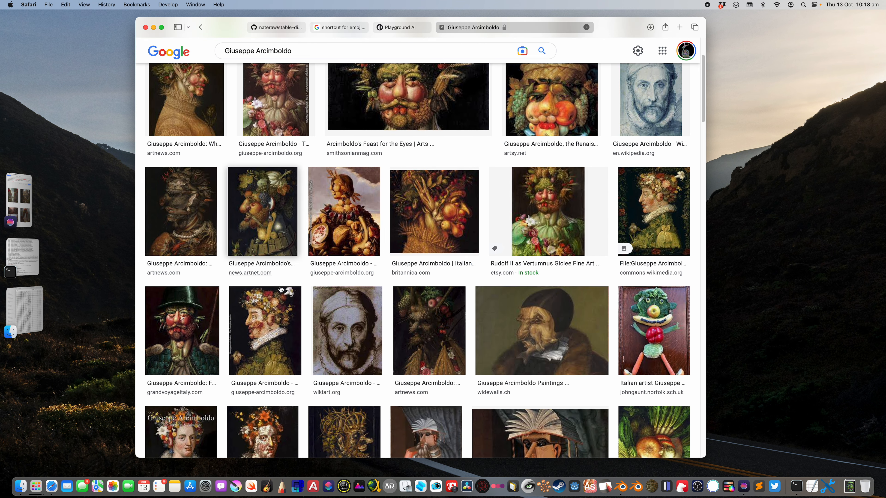
{"action": "scroll", "coordinate": [488, 279], "scroll_direction": "down", "scroll_amount": 6}
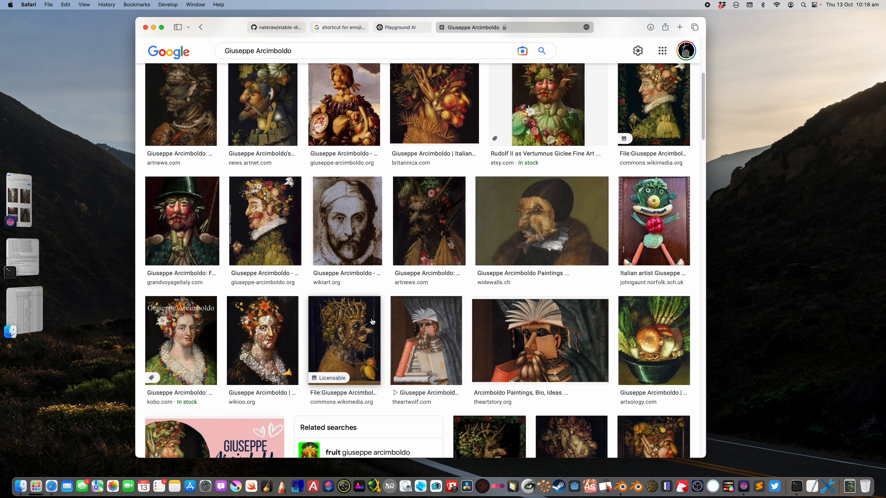
{"action": "scroll", "coordinate": [333, 308], "scroll_direction": "down", "scroll_amount": 10}
{"action": "scroll", "coordinate": [328, 304], "scroll_direction": "up", "scroll_amount": 20}
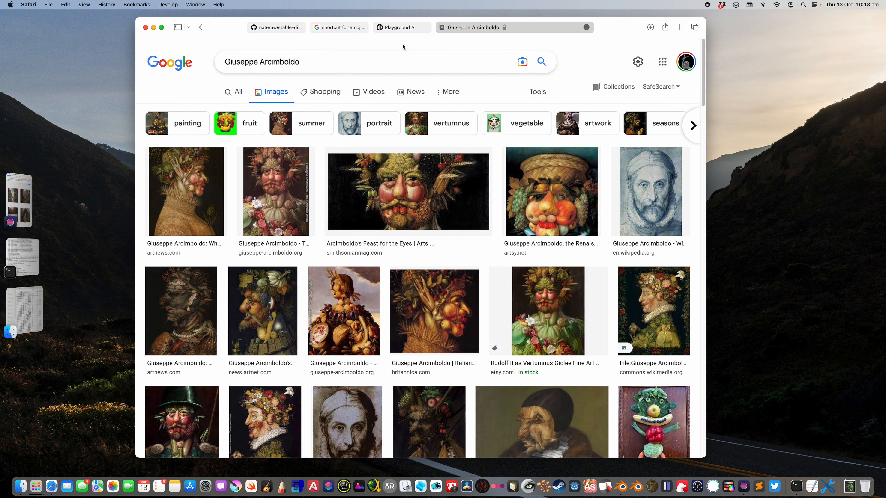
Switch to Blender and inspect the painted green head sculpt from the front and slightly different angles
{"action": "key", "text": "ctrl+Right"}
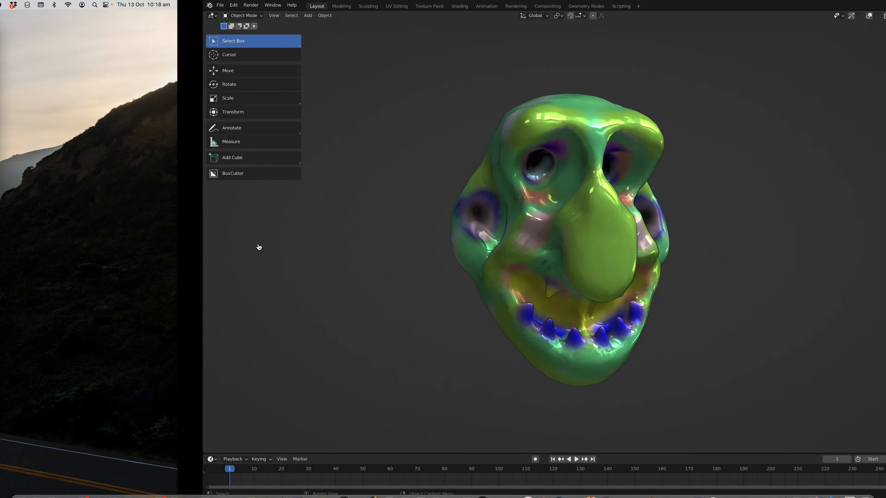
{"action": "middle_click_drag", "start_coordinate": [346, 266], "coordinate": [372, 142]}
{"action": "scroll", "coordinate": [351, 264], "scroll_direction": "up", "scroll_amount": 2}
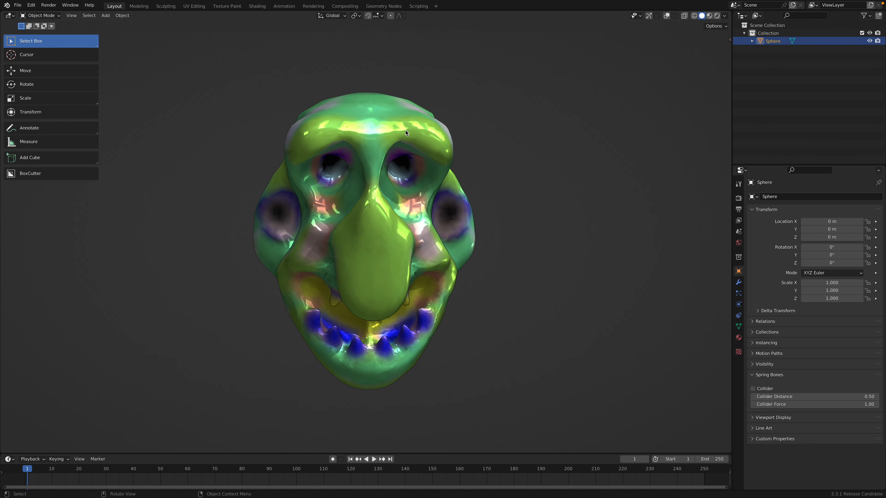
{"action": "middle_click_drag", "start_coordinate": [424, 158], "coordinate": [388, 154]}
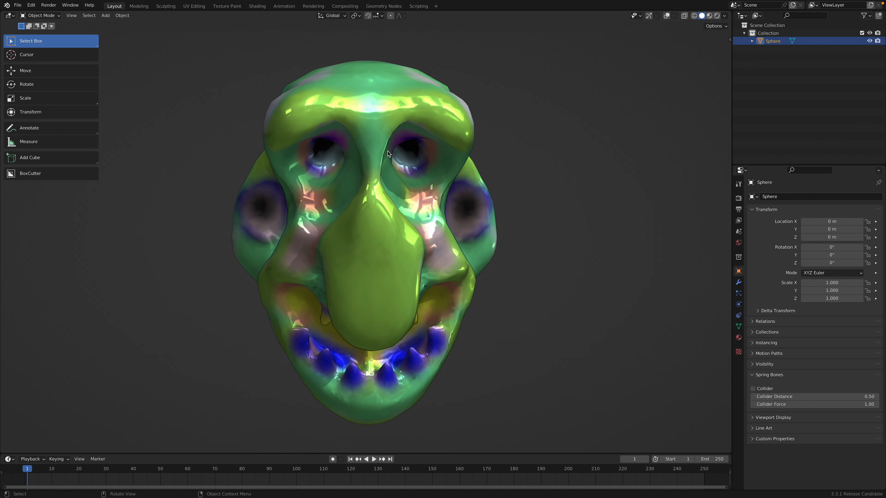
{"action": "middle_click_drag", "start_coordinate": [391, 154], "coordinate": [410, 146]}
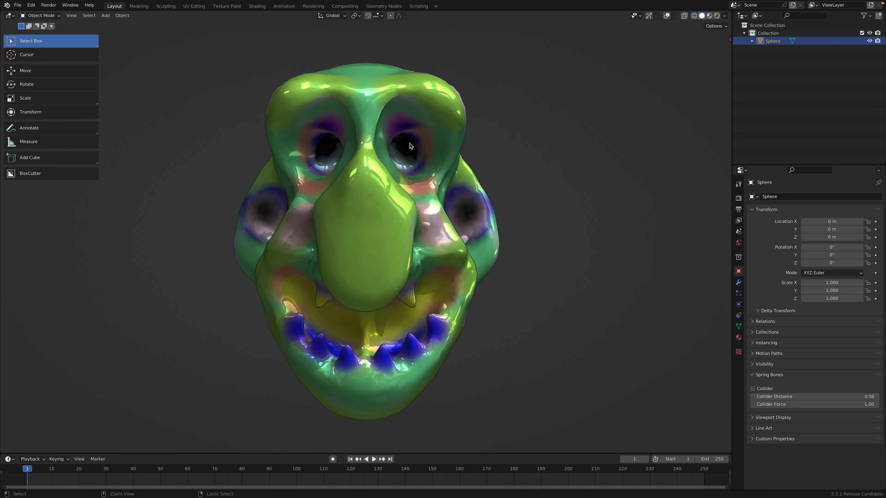
Return to Playground AI in Safari and generate four images with the image strength set to 44
{"action": "key", "text": "ctrl+Left"}
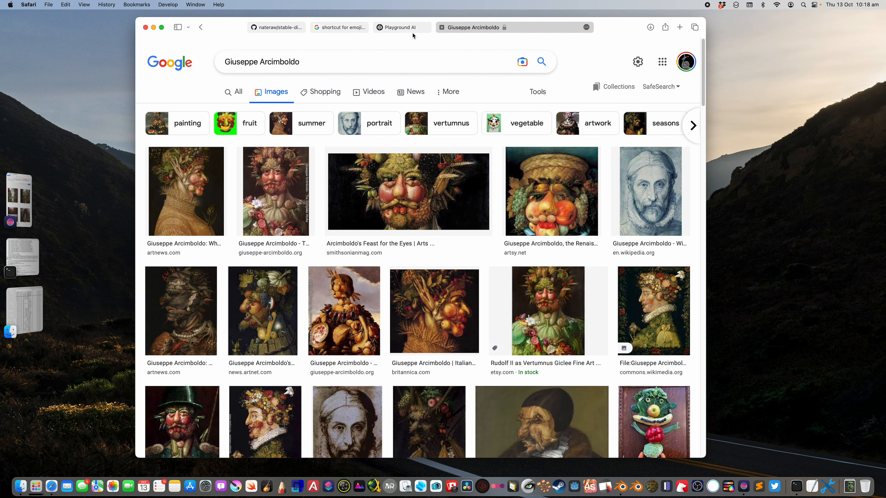
{"action": "left_click", "coordinate": [412, 29]}
{"action": "left_click_drag", "start_coordinate": [181, 369], "coordinate": [176, 370]}
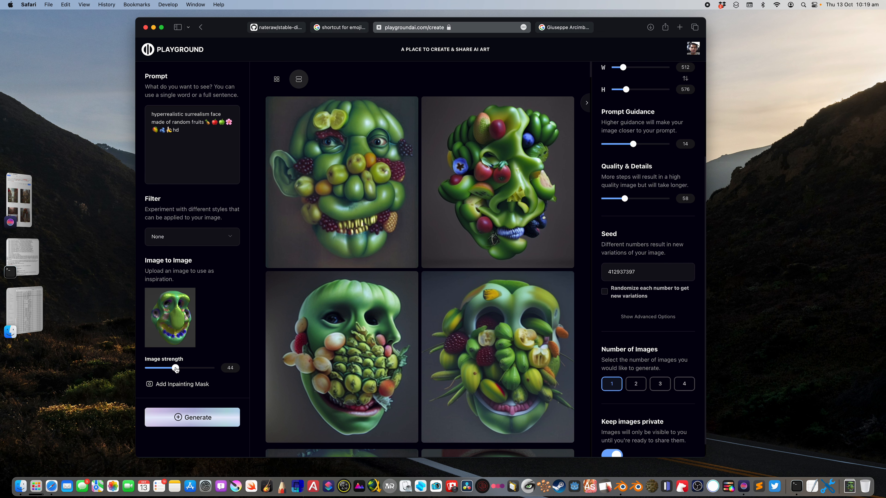
{"action": "left_click", "coordinate": [685, 388]}
{"action": "left_click", "coordinate": [204, 417]}
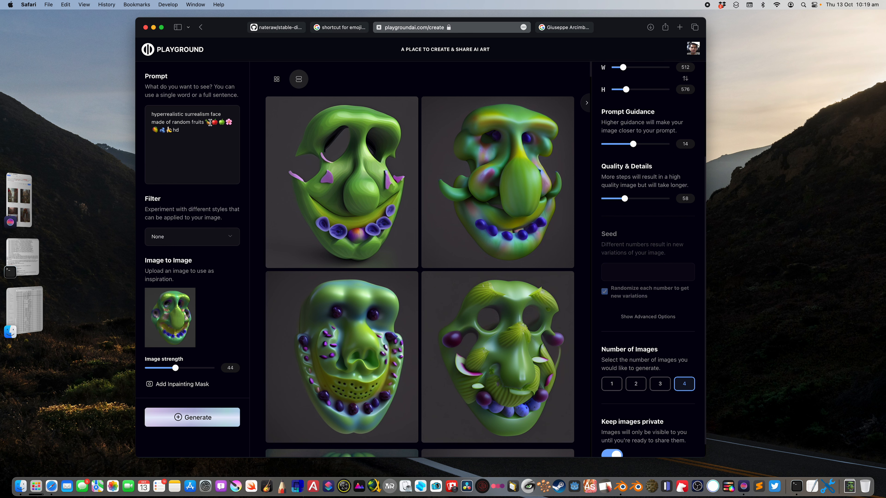
Generate another batch with image strength 39, prompt guidance 18 and quality and details 74
{"action": "left_click_drag", "start_coordinate": [175, 368], "coordinate": [172, 368]}
{"action": "left_click_drag", "start_coordinate": [633, 144], "coordinate": [642, 144]}
{"action": "left_click_drag", "start_coordinate": [625, 198], "coordinate": [632, 198]}
{"action": "left_click", "coordinate": [192, 417]}
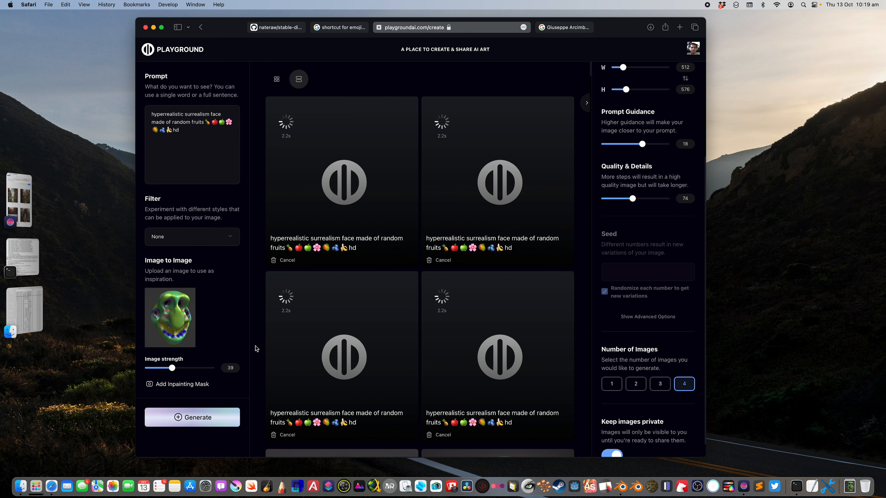
Switch to the Finder preview and look through the downloaded fruit-face, creature-face and human-face images
{"action": "left_click", "coordinate": [25, 311]}
{"action": "left_click_drag", "start_coordinate": [358, 43], "coordinate": [393, 44]}
{"action": "key", "text": "Down"}
{"action": "key", "text": "Down"}
{"action": "key", "text": "Down"}
{"action": "key", "text": "Down"}
{"action": "key", "text": "Down"}
{"action": "key", "text": "Down"}
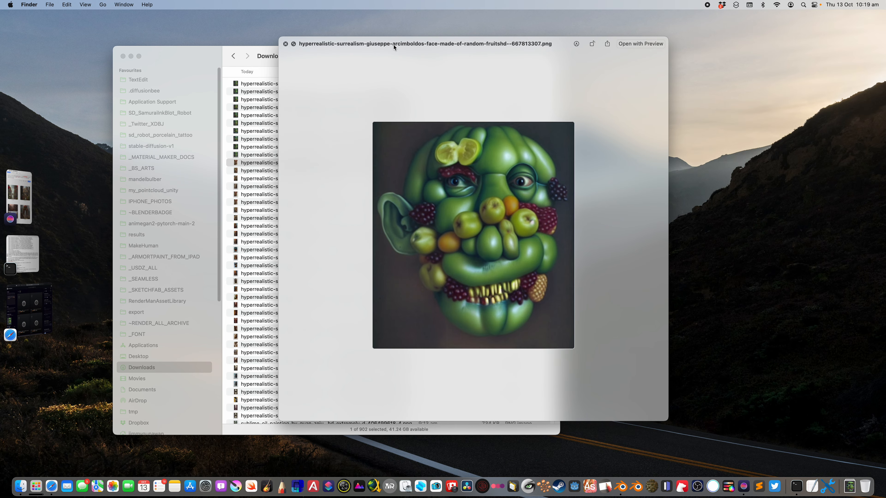
{"action": "key", "text": "Down"}
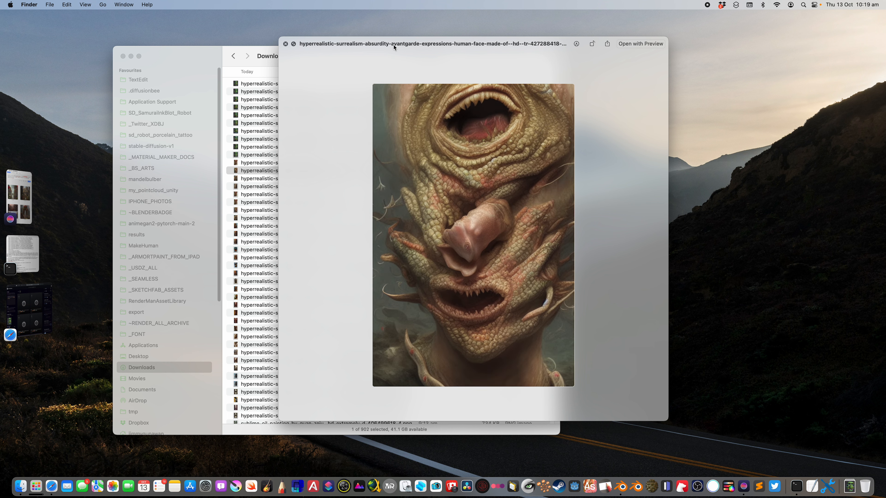
{"action": "key", "text": "Down"}
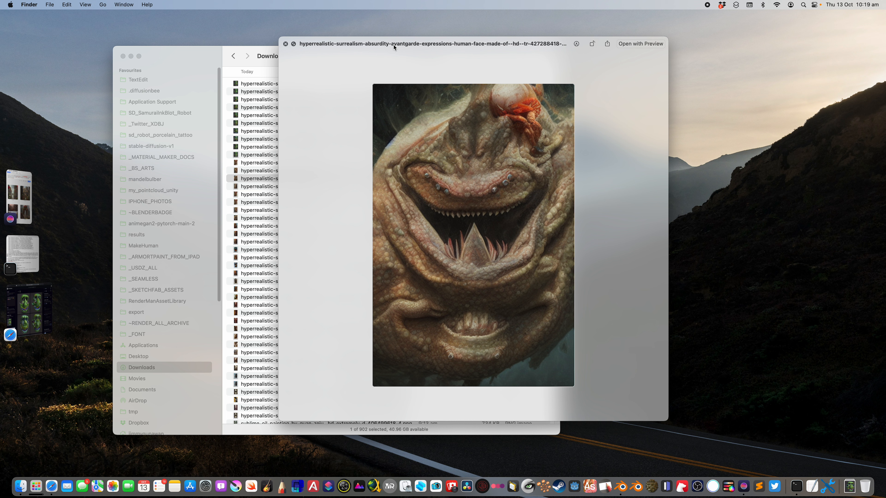
{"action": "key", "text": "Down"}
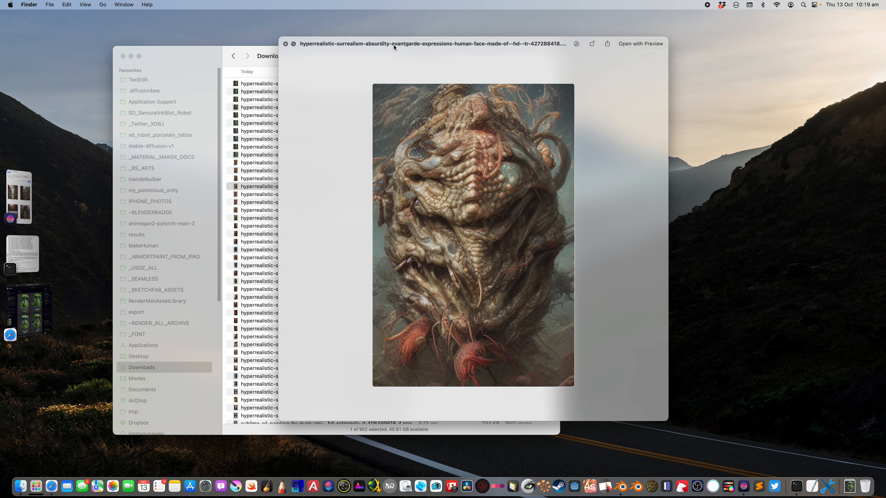
{"action": "key", "text": "Down"}
{"action": "key", "text": "Down"}
{"action": "key", "text": "Down"}
{"action": "key", "text": "Down"}
{"action": "key", "text": "Down"}
{"action": "key", "text": "Down"}
{"action": "key", "text": "Up"}
{"action": "key", "text": "Down"}
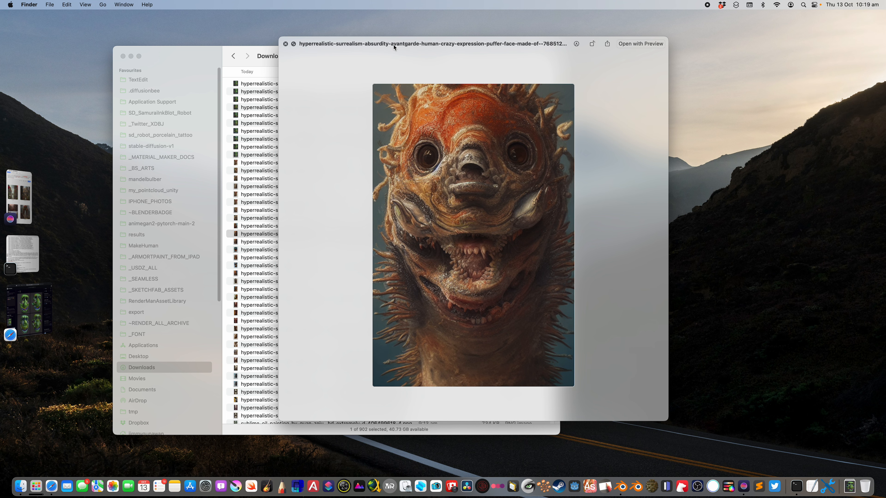
{"action": "key", "text": "Down"}
{"action": "key", "text": "Down"}
{"action": "key", "text": "Down"}
{"action": "key", "text": "Up"}
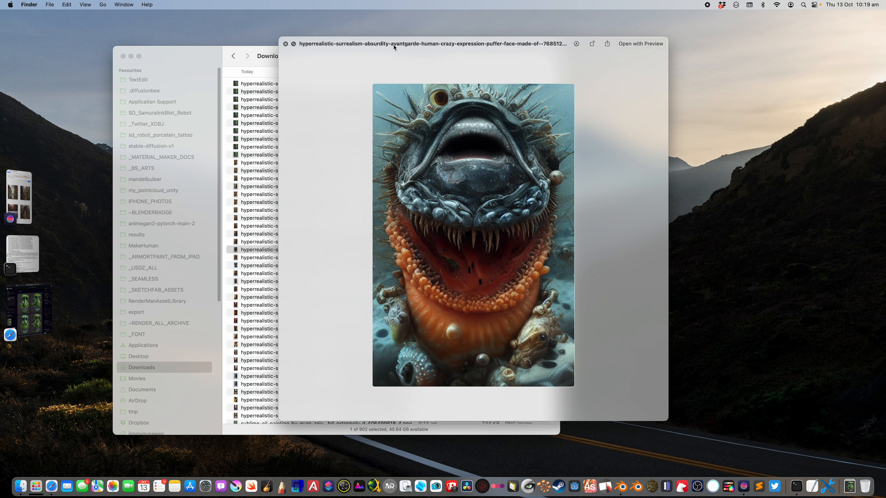
{"action": "key", "text": "Down"}
{"action": "key", "text": "Down"}
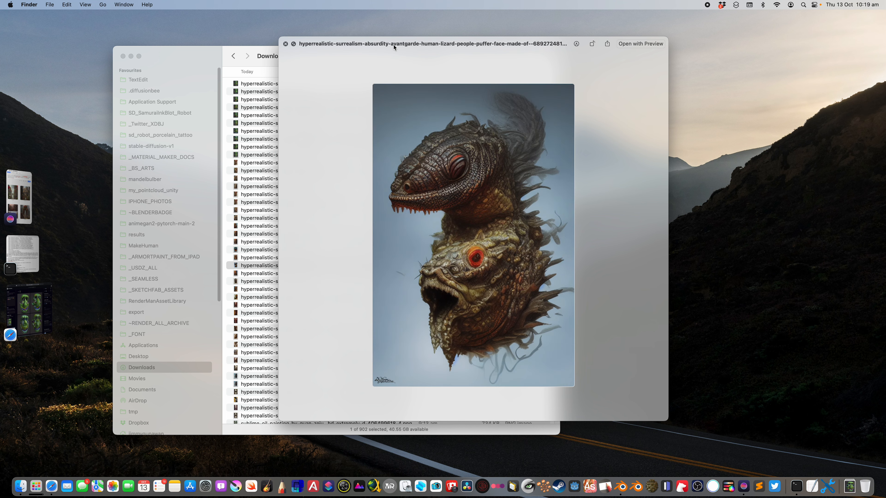
{"action": "key", "text": "Down"}
{"action": "key", "text": "Down"}
{"action": "key", "text": "Down"}
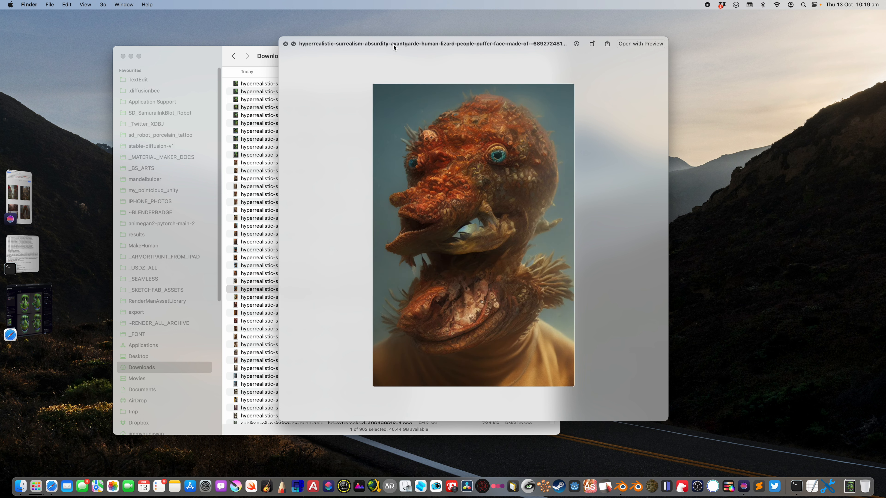
{"action": "key", "text": "Down"}
{"action": "key", "text": "Down"}
{"action": "key", "text": "Down"}
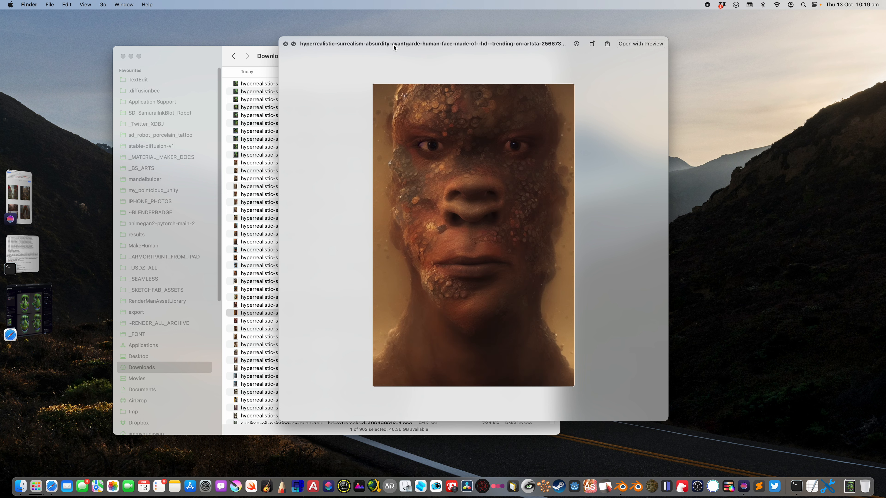
Look through the previews of the surreal metaverse scene images further down the Downloads folder
{"action": "key", "text": "Down"}
{"action": "key", "text": "Down"}
{"action": "key", "text": "Down"}
{"action": "key", "text": "Down"}
{"action": "key", "text": "Down"}
{"action": "key", "text": "Up"}
{"action": "key", "text": "Up"}
{"action": "key", "text": "Down"}
{"action": "key", "text": "Down"}
{"action": "key", "text": "Down"}
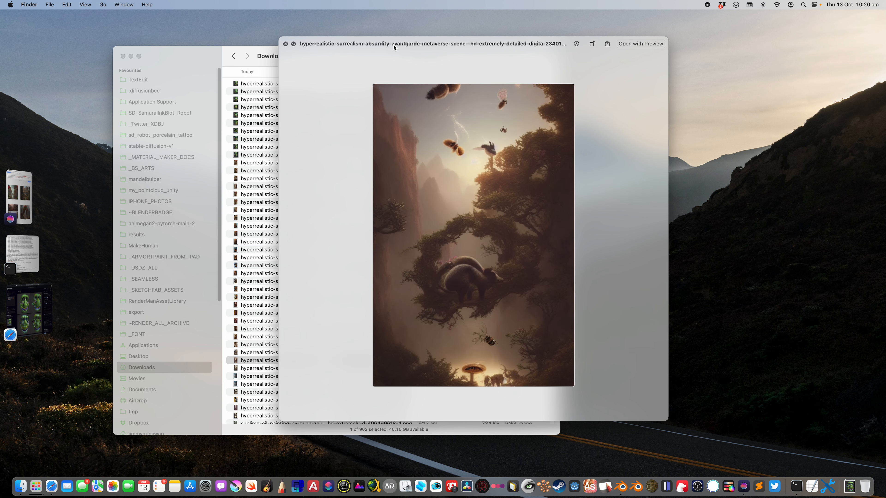
{"action": "key", "text": "Down"}
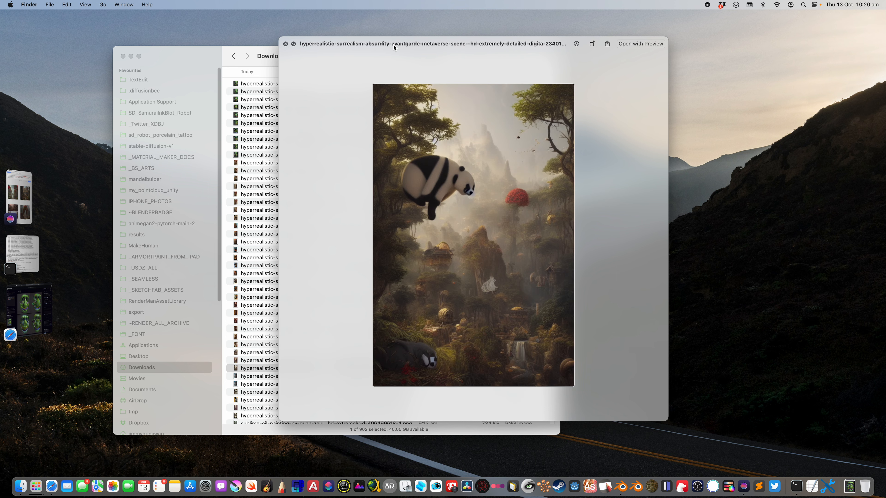
{"action": "key", "text": "Down"}
{"action": "key", "text": "Down"}
{"action": "key", "text": "Down"}
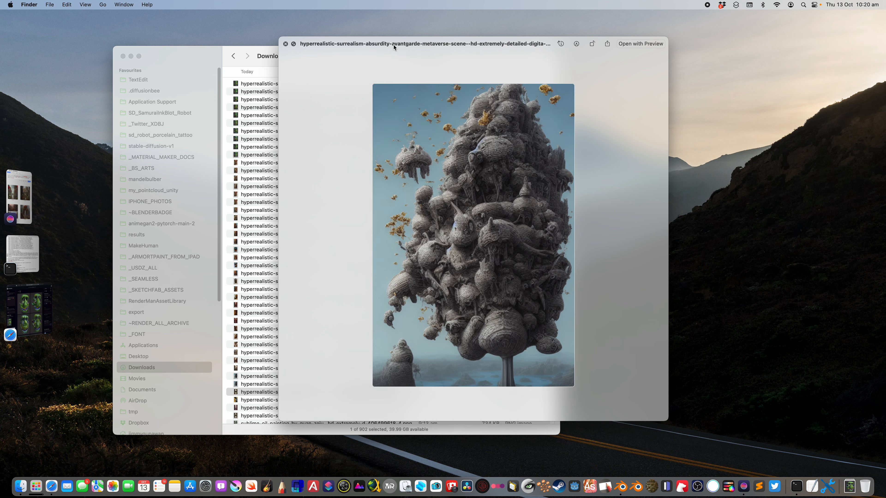
{"action": "key", "text": "Down"}
{"action": "key", "text": "Down"}
{"action": "key", "text": "Down"}
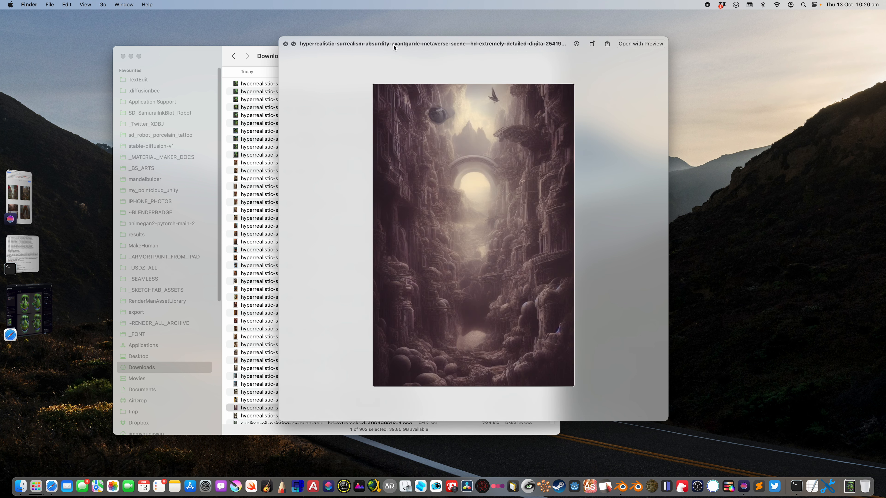
Review the images in reverse order back to the crazy-expression puffer-face series, and close the preview
{"action": "key", "text": "Up"}
{"action": "key", "text": "Up"}
{"action": "key", "text": "Up"}
{"action": "key", "text": "Up"}
{"action": "key", "text": "Up"}
{"action": "key", "text": "Up"}
{"action": "key", "text": "Up"}
{"action": "key", "text": "Up"}
{"action": "key", "text": "Up"}
{"action": "key", "text": "Up"}
{"action": "key", "text": "Up"}
{"action": "key", "text": "Up"}
{"action": "key", "text": "Up"}
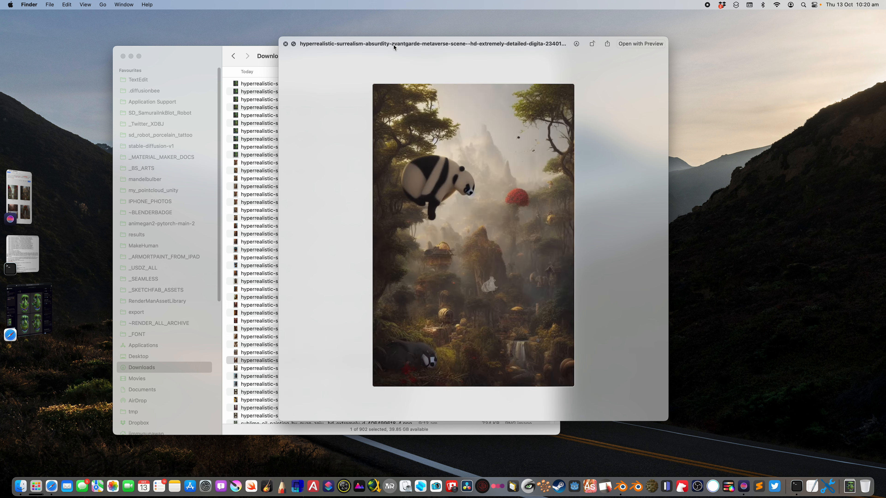
{"action": "key", "text": "Up"}
{"action": "key", "text": "Up"}
{"action": "key", "text": "Up"}
{"action": "key", "text": "Up"}
{"action": "key", "text": "Up"}
{"action": "key", "text": "Up"}
{"action": "key", "text": "Up"}
{"action": "key", "text": "Up"}
{"action": "key", "text": "Up"}
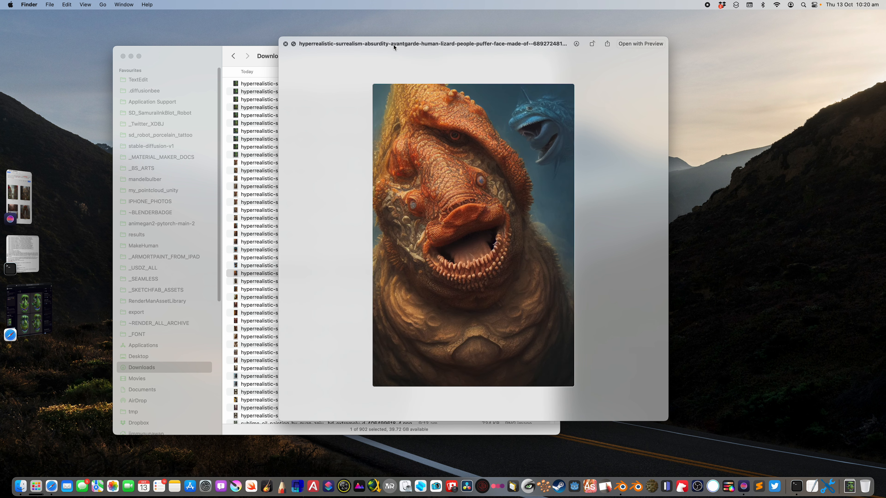
{"action": "key", "text": "Up"}
{"action": "key", "text": "Up"}
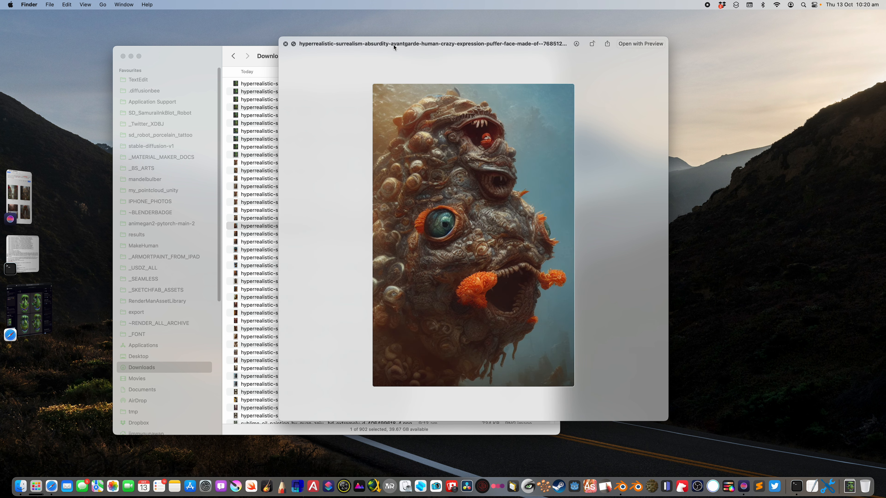
{"action": "left_click", "coordinate": [286, 44]}
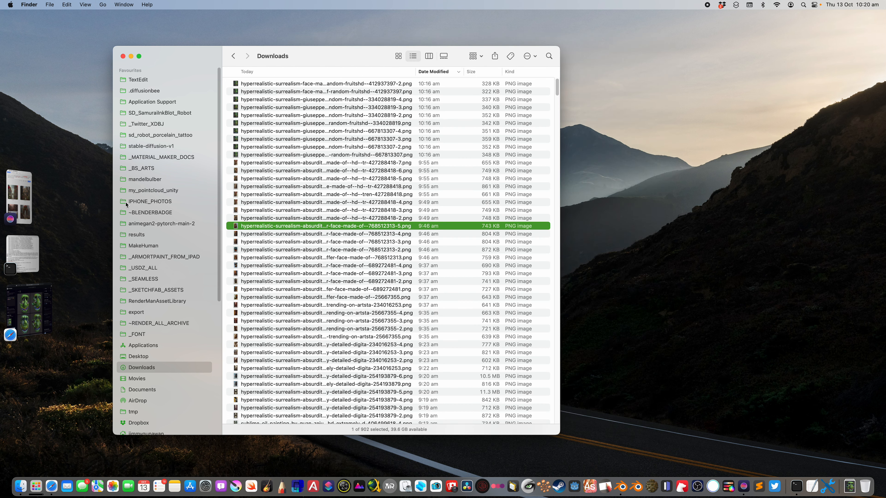
Switch to Playground AI in Safari and look through the generated fruit-face images and the prompt text
{"action": "left_click", "coordinate": [30, 309]}
{"action": "scroll", "coordinate": [320, 220], "scroll_direction": "down", "scroll_amount": 8}
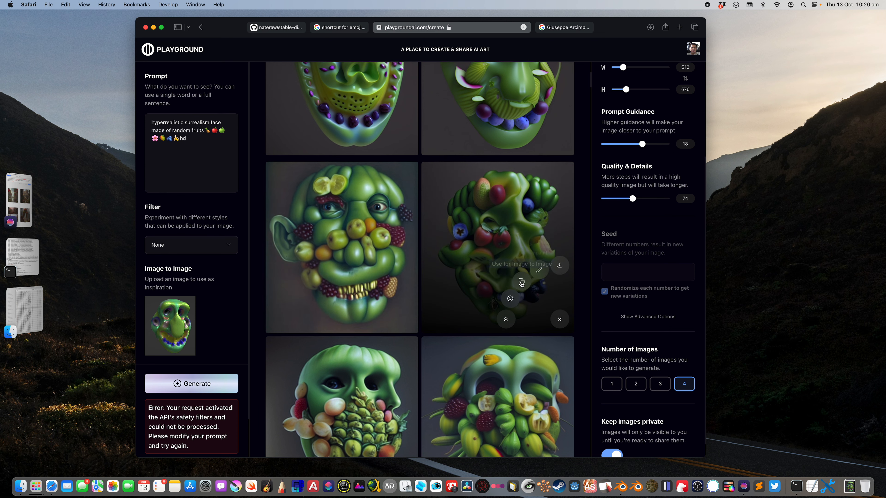
{"action": "scroll", "coordinate": [384, 279], "scroll_direction": "up", "scroll_amount": 8}
{"action": "scroll", "coordinate": [234, 361], "scroll_direction": "down", "scroll_amount": 3}
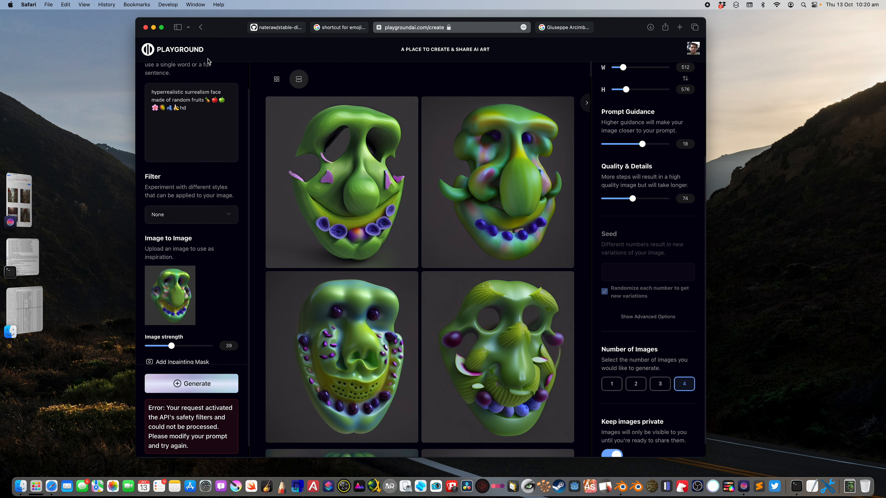
{"action": "left_click_drag", "start_coordinate": [193, 114], "coordinate": [146, 86]}
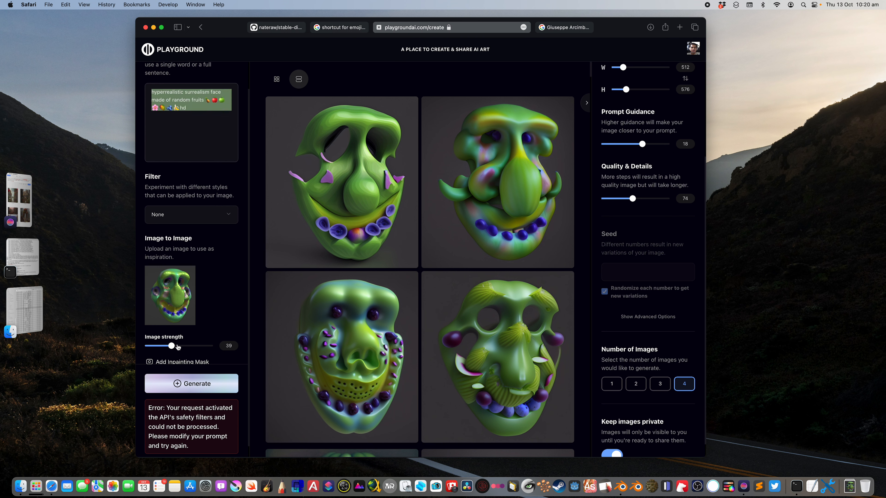
Generate another batch of fruit-face images with image strength 50 and quality and details 63
{"action": "scroll", "coordinate": [175, 349], "scroll_direction": "down", "scroll_amount": 1}
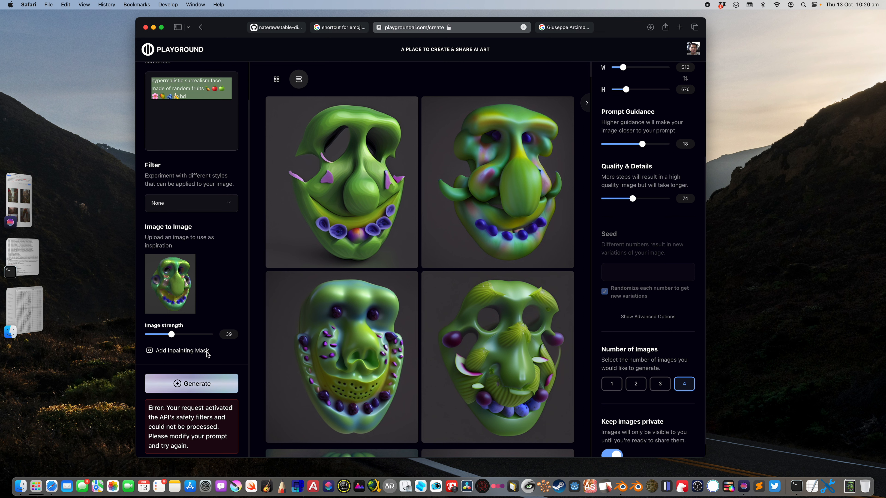
{"action": "left_click_drag", "start_coordinate": [171, 335], "coordinate": [179, 336]}
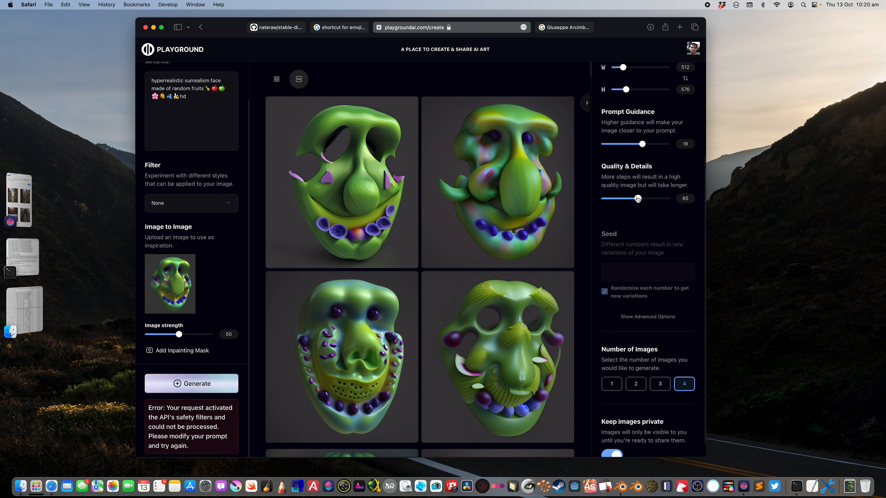
{"action": "left_click_drag", "start_coordinate": [632, 199], "coordinate": [627, 199]}
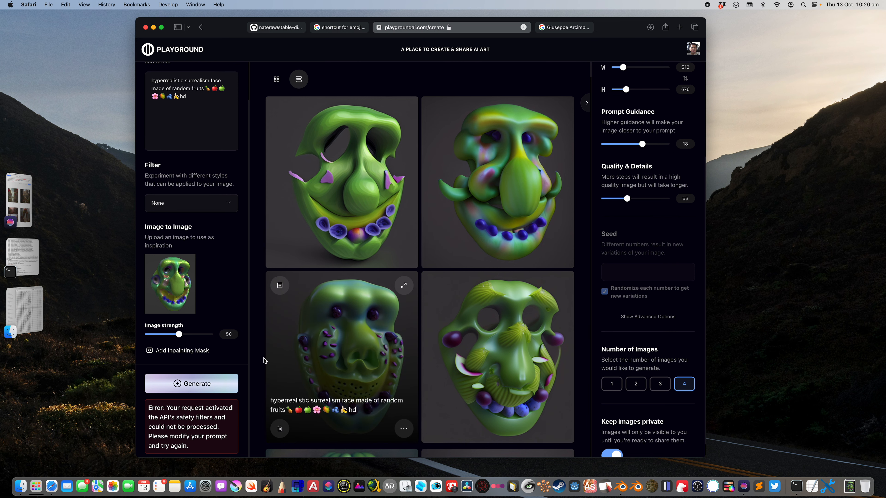
{"action": "left_click", "coordinate": [229, 383]}
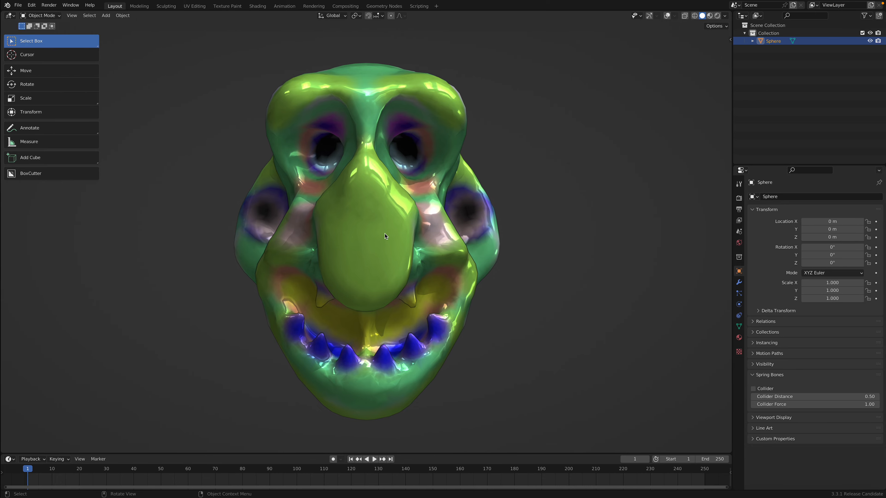
Switch to Blender and replace the painted head scene with a new file from the Sculpting template
{"action": "middle_click_drag", "start_coordinate": [384, 234], "coordinate": [441, 222]}
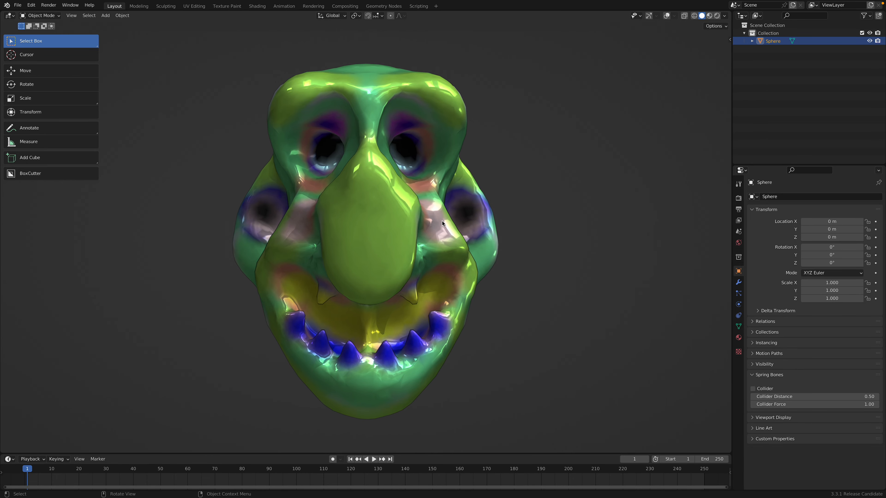
{"action": "left_click", "coordinate": [18, 5]}
{"action": "mouse_move", "coordinate": [45, 14]}
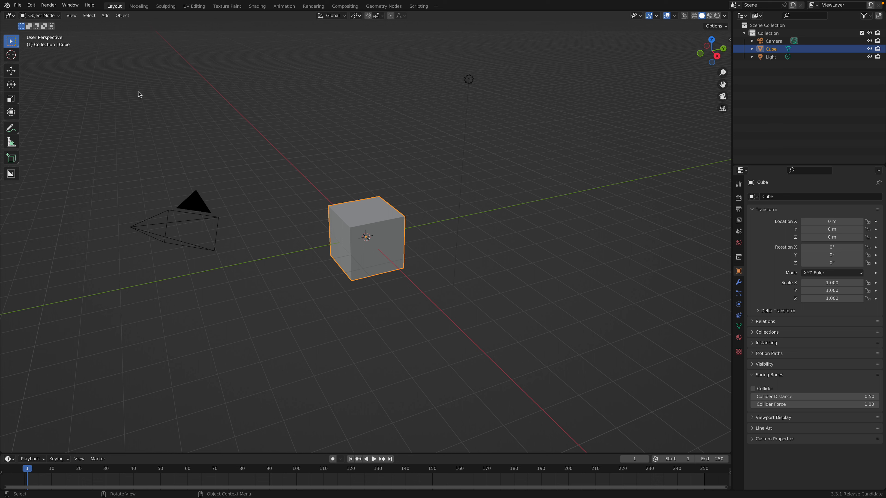
{"action": "left_click", "coordinate": [17, 5]}
{"action": "mouse_move", "coordinate": [38, 14]}
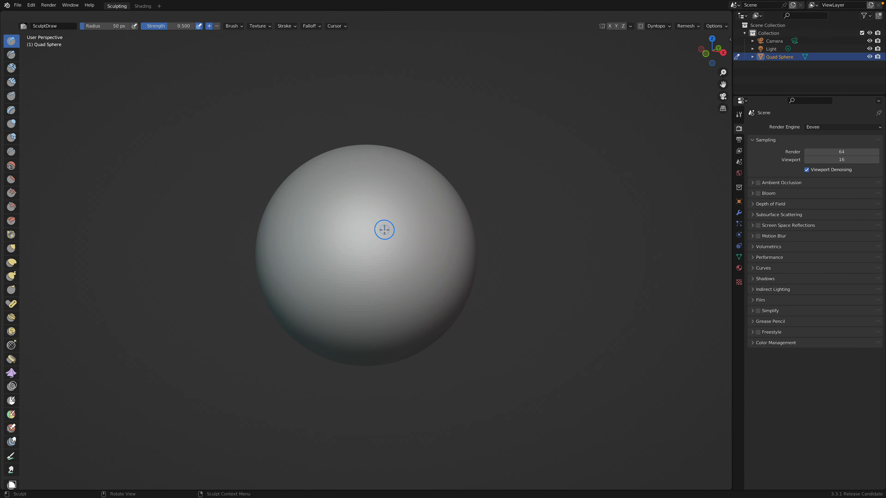
View the sphere in front orthographic view, expand the tool list to show brush names, and choose the Grab brush
{"action": "scroll", "coordinate": [384, 229], "scroll_direction": "down", "scroll_amount": 2}
{"action": "left_click", "coordinate": [705, 54]}
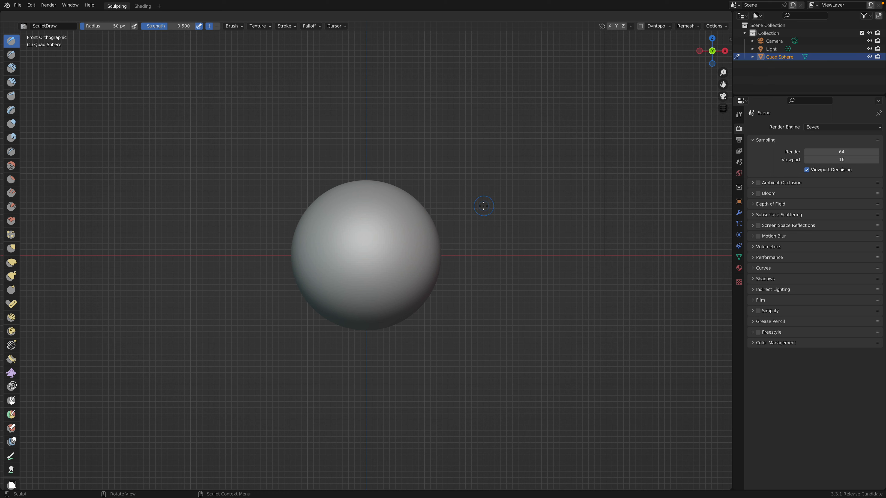
{"action": "key", "text": "grave"}
{"action": "left_click", "coordinate": [447, 177]}
{"action": "left_click_drag", "start_coordinate": [63, 104], "coordinate": [99, 108]}
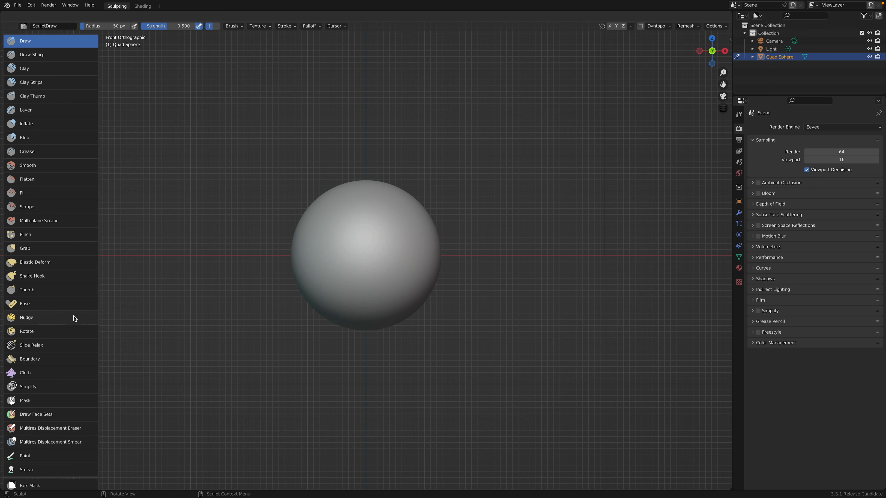
{"action": "left_click", "coordinate": [63, 249]}
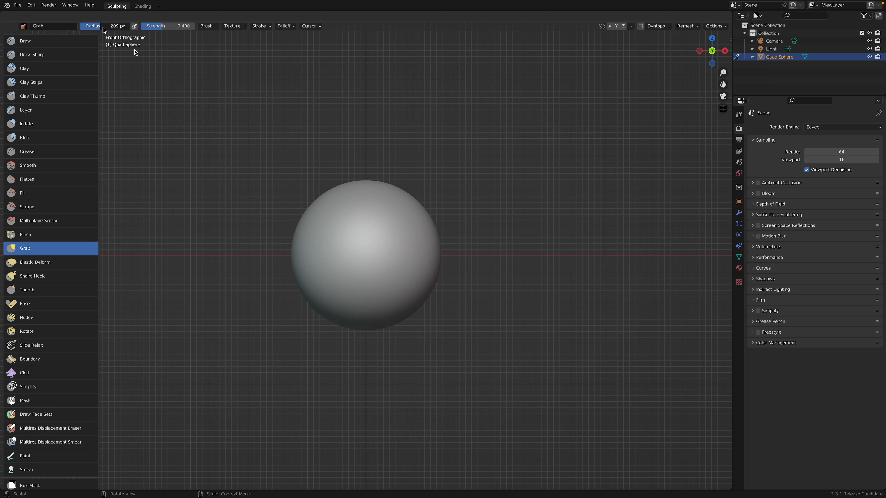
{"action": "mouse_move", "coordinate": [402, 211]}
{"action": "left_mouse_down"}
{"action": "mouse_move", "coordinate": [413, 198]}
{"action": "mouse_move", "coordinate": [404, 191]}
{"action": "left_mouse_up"}
{"action": "key", "text": "ctrl+z"}
{"action": "key", "text": "ctrl+z"}
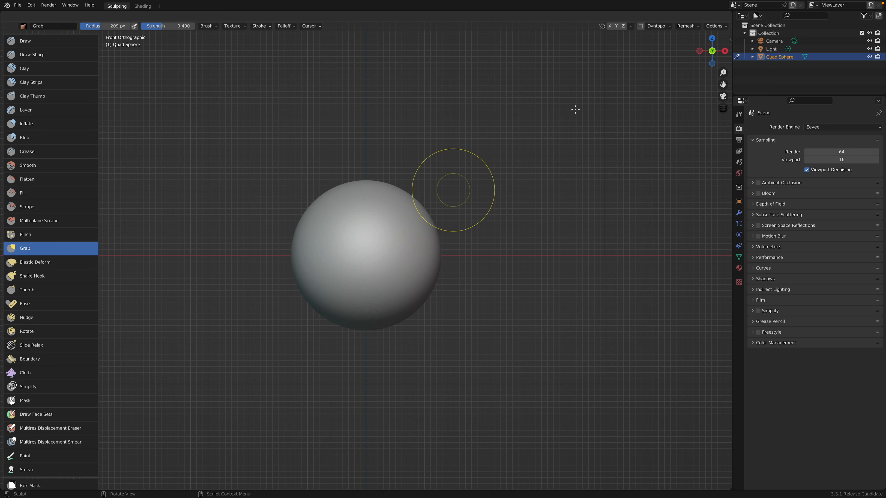
Enable X symmetry and pull the sphere into a head with a narrow crown, pinched temples and wide jaw using a 302 px Grab brush
{"action": "left_click", "coordinate": [609, 26]}
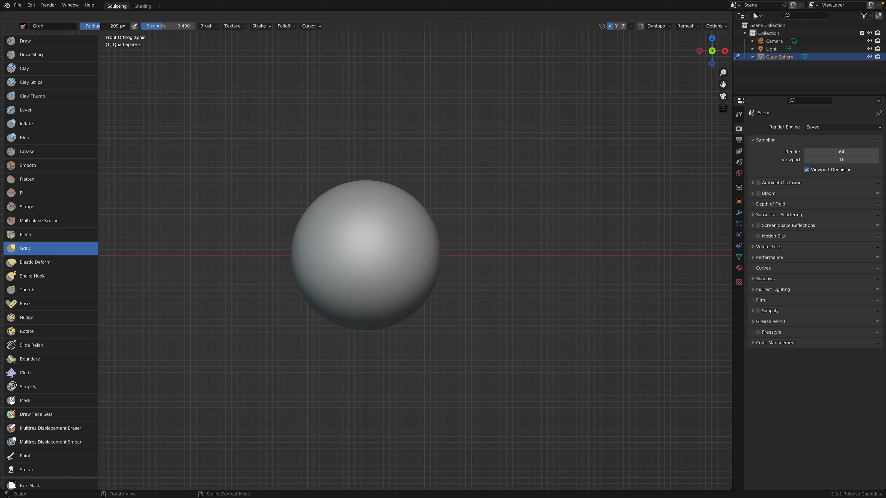
{"action": "left_click_drag", "start_coordinate": [414, 205], "coordinate": [431, 187]}
{"action": "left_click_drag", "start_coordinate": [401, 191], "coordinate": [402, 170]}
{"action": "left_click_drag", "start_coordinate": [415, 214], "coordinate": [427, 208]}
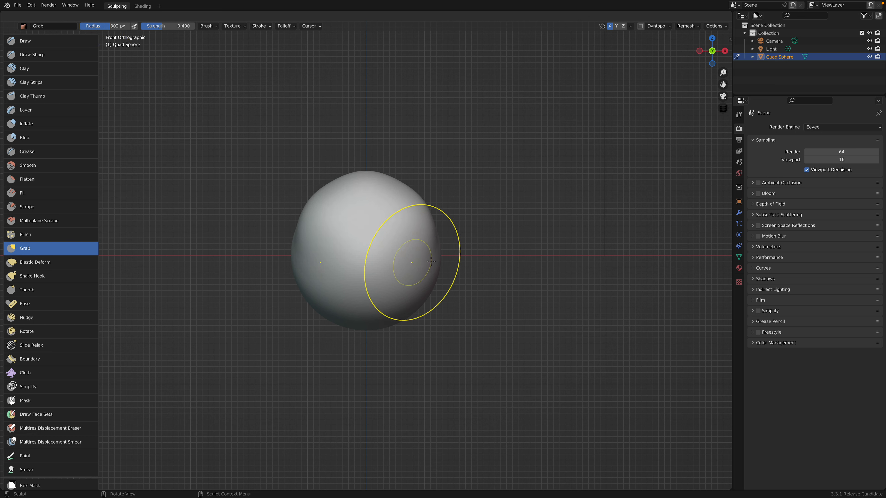
{"action": "left_click_drag", "start_coordinate": [413, 262], "coordinate": [427, 264]}
{"action": "mouse_move", "coordinate": [416, 299]}
{"action": "left_mouse_down"}
{"action": "mouse_move", "coordinate": [425, 312]}
{"action": "mouse_move", "coordinate": [411, 337]}
{"action": "mouse_move", "coordinate": [424, 319]}
{"action": "mouse_move", "coordinate": [424, 236]}
{"action": "mouse_move", "coordinate": [407, 200]}
{"action": "mouse_move", "coordinate": [398, 200]}
{"action": "left_mouse_up"}
{"action": "mouse_move", "coordinate": [413, 227]}
{"action": "left_mouse_down"}
{"action": "mouse_move", "coordinate": [405, 229]}
{"action": "mouse_move", "coordinate": [417, 244]}
{"action": "mouse_move", "coordinate": [398, 214]}
{"action": "left_mouse_up"}
{"action": "left_click_drag", "start_coordinate": [427, 266], "coordinate": [416, 278]}
{"action": "left_click_drag", "start_coordinate": [416, 257], "coordinate": [416, 245]}
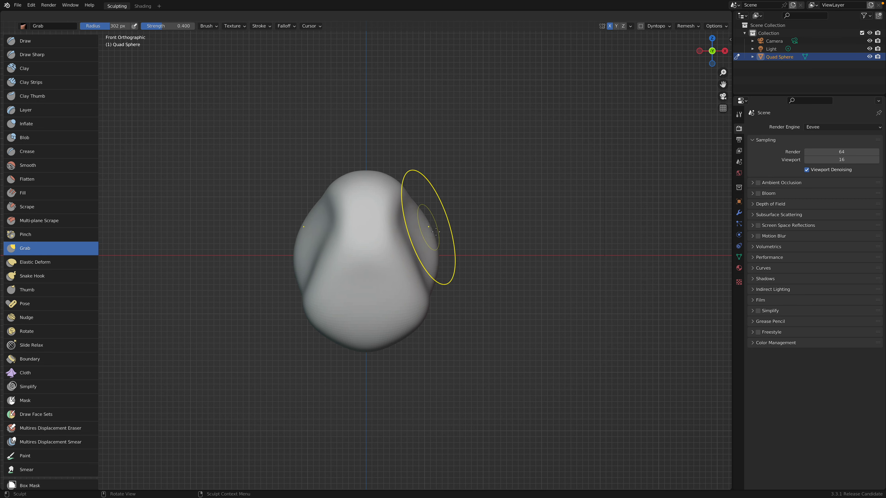
Refine the head's overall form with Grab strokes from several angles around the model
{"action": "middle_click_drag", "start_coordinate": [430, 249], "coordinate": [411, 269]}
{"action": "left_click_drag", "start_coordinate": [402, 305], "coordinate": [397, 307]}
{"action": "mouse_move", "coordinate": [362, 307]}
{"action": "middle_mouse_down"}
{"action": "mouse_move", "coordinate": [380, 299]}
{"action": "mouse_move", "coordinate": [387, 237]}
{"action": "mouse_move", "coordinate": [395, 251]}
{"action": "middle_mouse_up"}
{"action": "scroll", "coordinate": [397, 239], "scroll_direction": "down", "scroll_amount": 5}
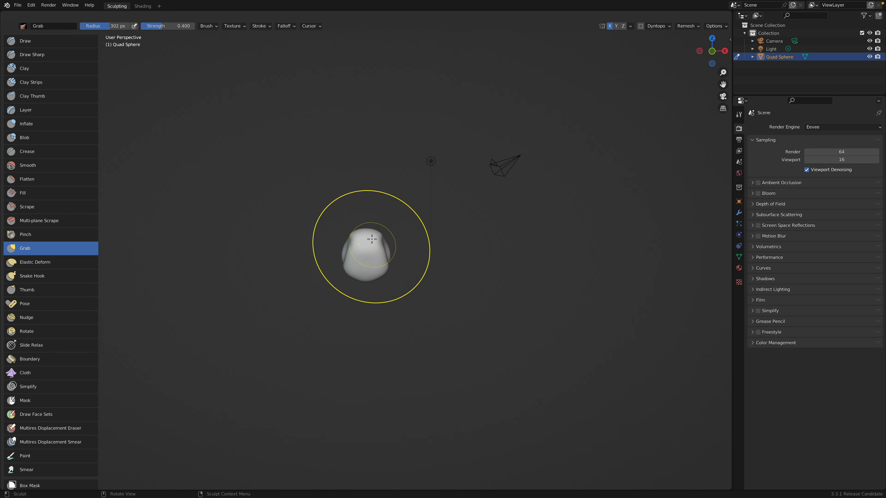
{"action": "middle_click_drag", "start_coordinate": [407, 245], "coordinate": [369, 242]}
{"action": "left_click_drag", "start_coordinate": [367, 241], "coordinate": [361, 233]}
{"action": "mouse_move", "coordinate": [362, 235]}
{"action": "middle_mouse_down"}
{"action": "mouse_move", "coordinate": [394, 240]}
{"action": "mouse_move", "coordinate": [330, 268]}
{"action": "mouse_move", "coordinate": [325, 255]}
{"action": "middle_mouse_up"}
{"action": "left_click_drag", "start_coordinate": [325, 255], "coordinate": [325, 256]}
{"action": "left_click_drag", "start_coordinate": [333, 254], "coordinate": [331, 239]}
{"action": "middle_click_drag", "start_coordinate": [337, 235], "coordinate": [397, 230]}
Save the sculpt to the Desktop as head_001.blend
{"action": "key", "text": "super+s"}
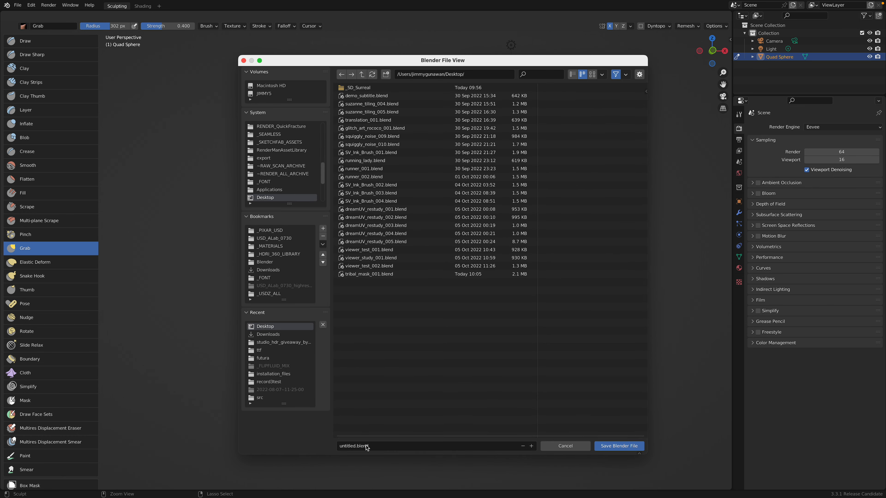
{"action": "type", "text": "head_001"}
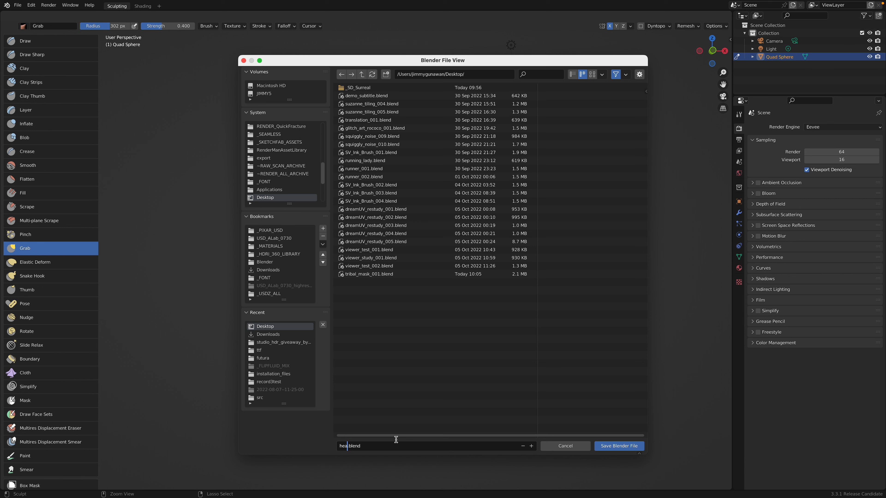
{"action": "left_click", "coordinate": [610, 446]}
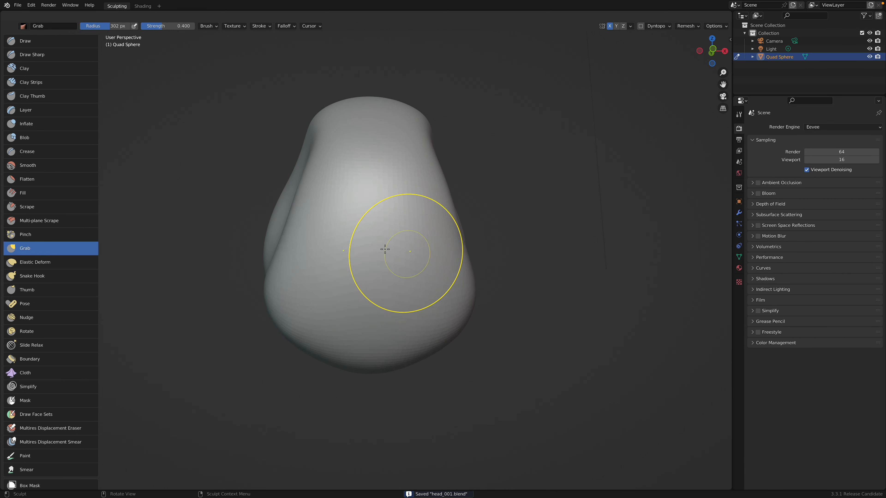
Choose the Draw brush and set its radius to 165 px
{"action": "left_click", "coordinate": [26, 41]}
{"action": "middle_click_drag", "start_coordinate": [434, 218], "coordinate": [434, 210]}
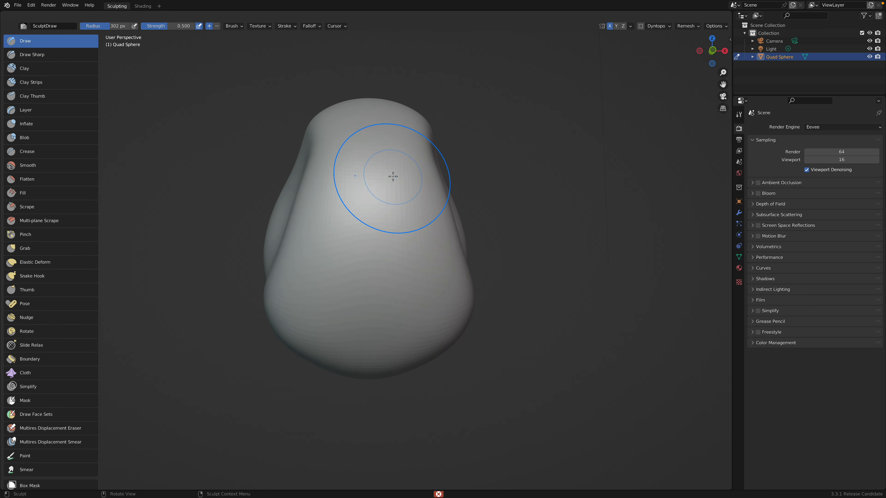
{"action": "right_click", "coordinate": [392, 176]}
{"action": "left_click_drag", "start_coordinate": [357, 177], "coordinate": [335, 177]}
{"action": "key", "text": "Return"}
{"action": "left_click_drag", "start_coordinate": [341, 177], "coordinate": [322, 177]}
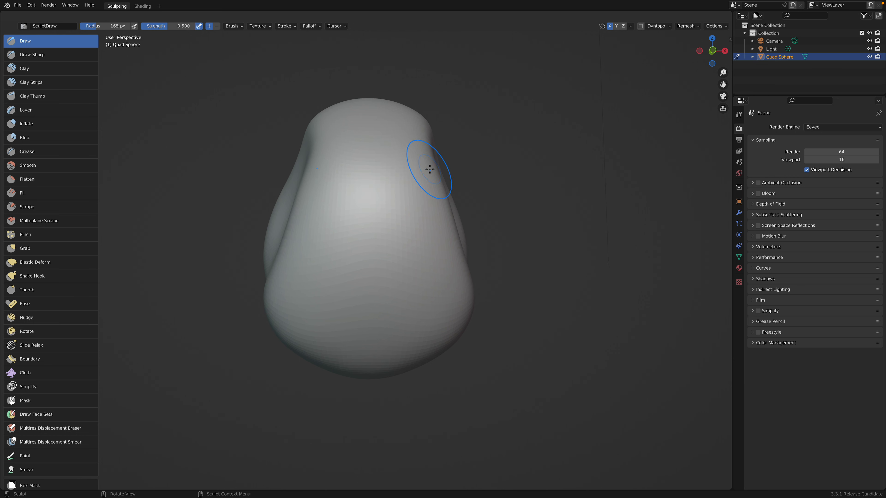
Carve two symmetrical eye sockets into the upper face and build up the brow ridges above them
{"action": "mouse_move", "coordinate": [423, 173]}
{"action": "left_mouse_down"}
{"action": "mouse_move", "coordinate": [426, 192]}
{"action": "mouse_move", "coordinate": [408, 172]}
{"action": "left_mouse_up"}
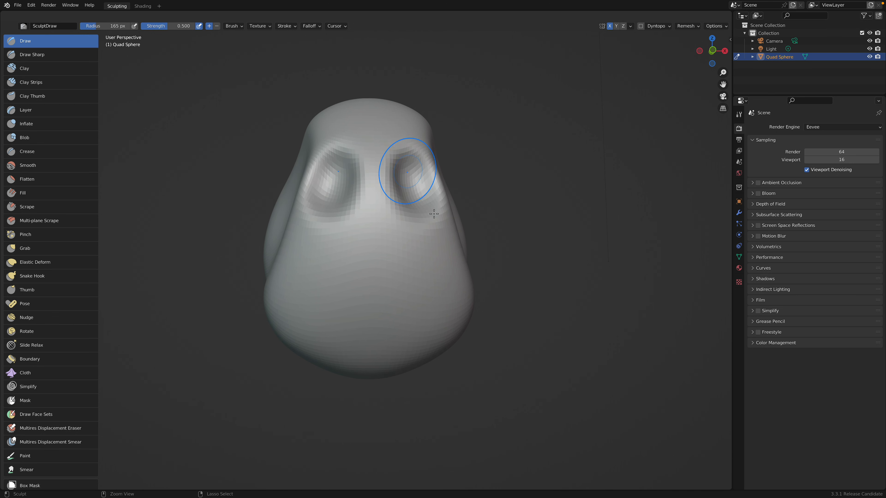
{"action": "left_click_drag", "start_coordinate": [417, 257], "coordinate": [420, 260], "text": "ctrl"}
{"action": "mouse_move", "coordinate": [414, 174]}
{"action": "left_mouse_down"}
{"action": "mouse_move", "coordinate": [386, 149]}
{"action": "mouse_move", "coordinate": [392, 178]}
{"action": "mouse_move", "coordinate": [405, 147]}
{"action": "mouse_move", "coordinate": [411, 151]}
{"action": "left_mouse_up"}
{"action": "key", "text": "ctrl+z"}
{"action": "key", "text": "ctrl+z"}
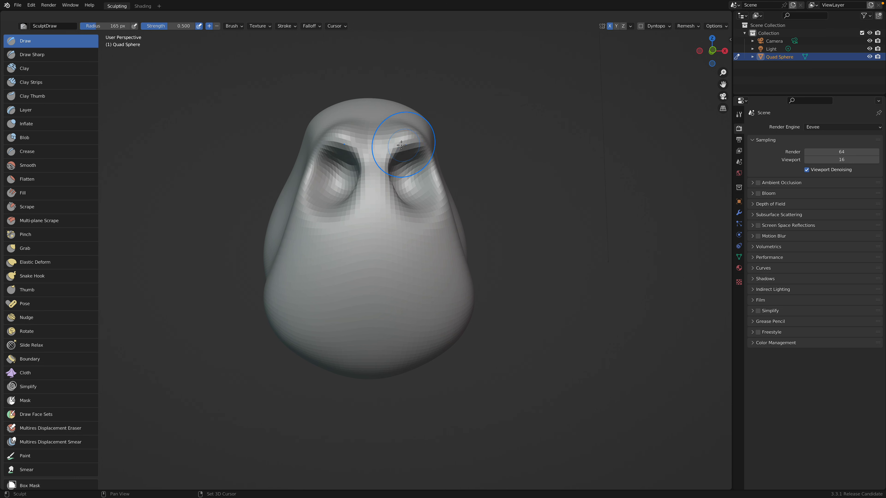
Build up a nose bridge between the eye sockets and a large bulbous nose tip with Draw strokes
{"action": "mouse_move", "coordinate": [391, 188]}
{"action": "left_mouse_down"}
{"action": "mouse_move", "coordinate": [401, 209]}
{"action": "mouse_move", "coordinate": [408, 175]}
{"action": "mouse_move", "coordinate": [390, 189]}
{"action": "mouse_move", "coordinate": [388, 169]}
{"action": "mouse_move", "coordinate": [374, 176]}
{"action": "mouse_move", "coordinate": [386, 242]}
{"action": "left_mouse_up"}
{"action": "middle_click_drag", "start_coordinate": [386, 242], "coordinate": [355, 251]}
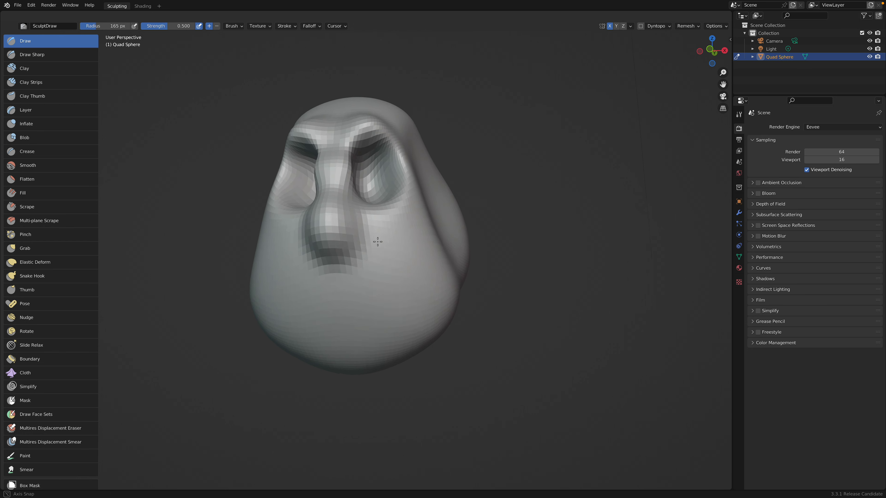
{"action": "mouse_move", "coordinate": [344, 260]}
{"action": "left_mouse_down", "text": "ctrl"}
{"action": "mouse_move", "coordinate": [333, 257]}
{"action": "mouse_move", "coordinate": [345, 250]}
{"action": "mouse_move", "coordinate": [334, 244]}
{"action": "left_mouse_up", "text": "ctrl"}
{"action": "middle_click_drag", "start_coordinate": [332, 254], "coordinate": [344, 269]}
{"action": "mouse_move", "coordinate": [356, 269]}
{"action": "left_mouse_down"}
{"action": "mouse_move", "coordinate": [345, 279]}
{"action": "mouse_move", "coordinate": [361, 245]}
{"action": "mouse_move", "coordinate": [352, 195]}
{"action": "mouse_move", "coordinate": [366, 158]}
{"action": "left_mouse_up"}
{"action": "mouse_move", "coordinate": [366, 158]}
{"action": "middle_mouse_down"}
{"action": "mouse_move", "coordinate": [387, 174]}
{"action": "mouse_move", "coordinate": [393, 164]}
{"action": "mouse_move", "coordinate": [401, 195]}
{"action": "middle_mouse_up"}
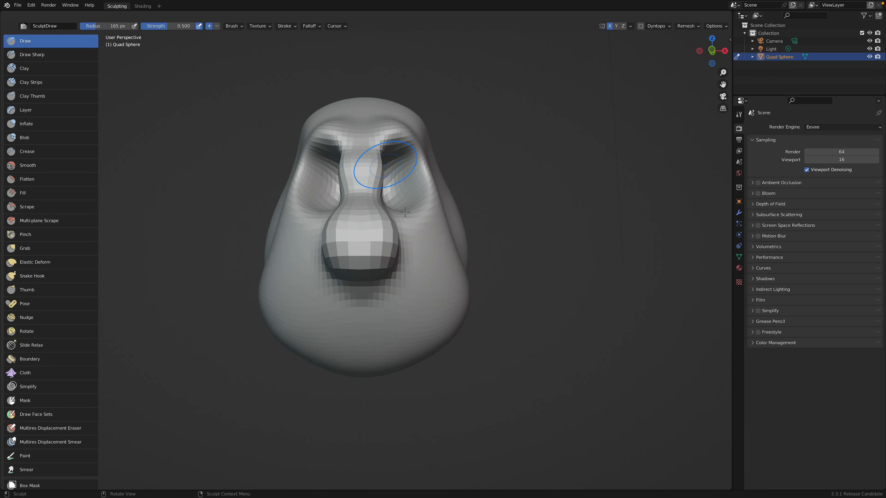
Sculpt a wide mouth groove with raised lips across the lower face below the nose
{"action": "middle_click_drag", "start_coordinate": [391, 248], "coordinate": [381, 306]}
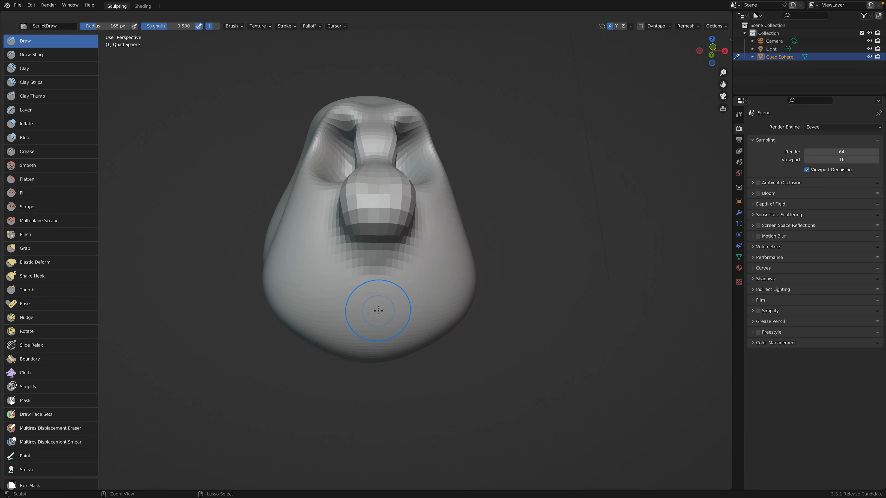
{"action": "mouse_move", "coordinate": [372, 310]}
{"action": "left_mouse_down"}
{"action": "mouse_move", "coordinate": [314, 301]}
{"action": "mouse_move", "coordinate": [426, 296]}
{"action": "mouse_move", "coordinate": [307, 279]}
{"action": "mouse_move", "coordinate": [383, 278]}
{"action": "mouse_move", "coordinate": [419, 266]}
{"action": "mouse_move", "coordinate": [431, 309]}
{"action": "mouse_move", "coordinate": [443, 301]}
{"action": "mouse_move", "coordinate": [397, 260]}
{"action": "left_mouse_up"}
{"action": "middle_click_drag", "start_coordinate": [396, 258], "coordinate": [395, 238]}
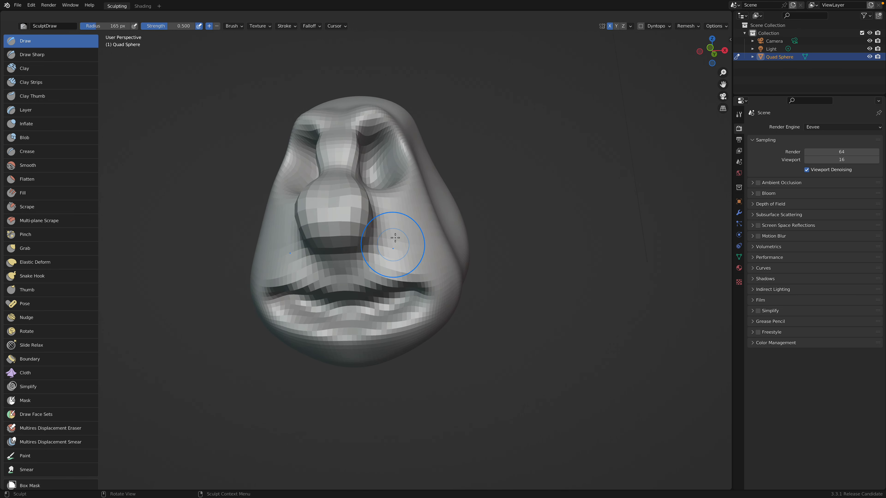
Save the sculpted head to its existing file
{"action": "right_click", "coordinate": [403, 224]}
{"action": "left_click", "coordinate": [173, 52]}
{"action": "middle_click_drag", "start_coordinate": [174, 55], "coordinate": [179, 48]}
{"action": "left_click", "coordinate": [18, 6]}
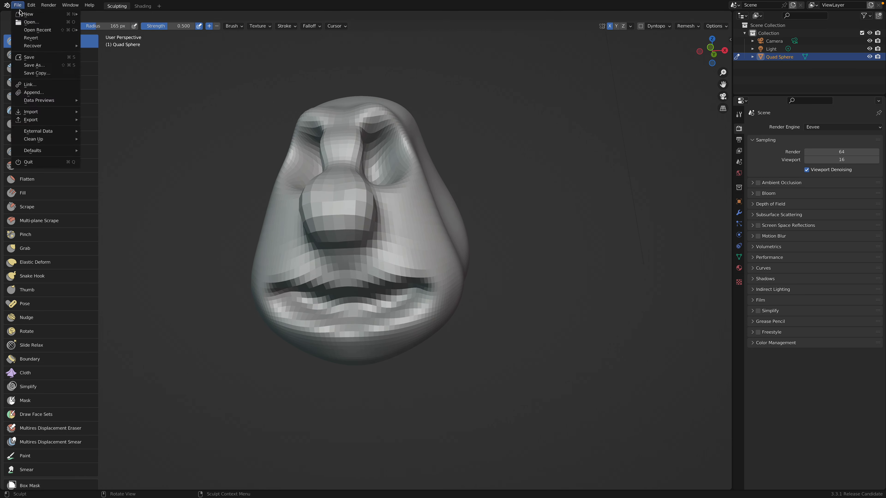
{"action": "left_click", "coordinate": [33, 59]}
{"action": "middle_click_drag", "start_coordinate": [233, 96], "coordinate": [221, 119]}
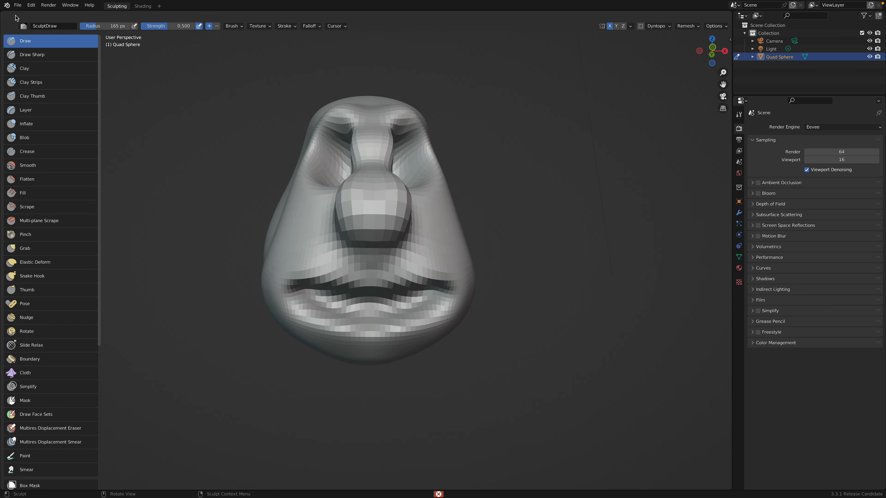
{"action": "left_click", "coordinate": [6, 5]}
{"action": "left_click", "coordinate": [19, 13]}
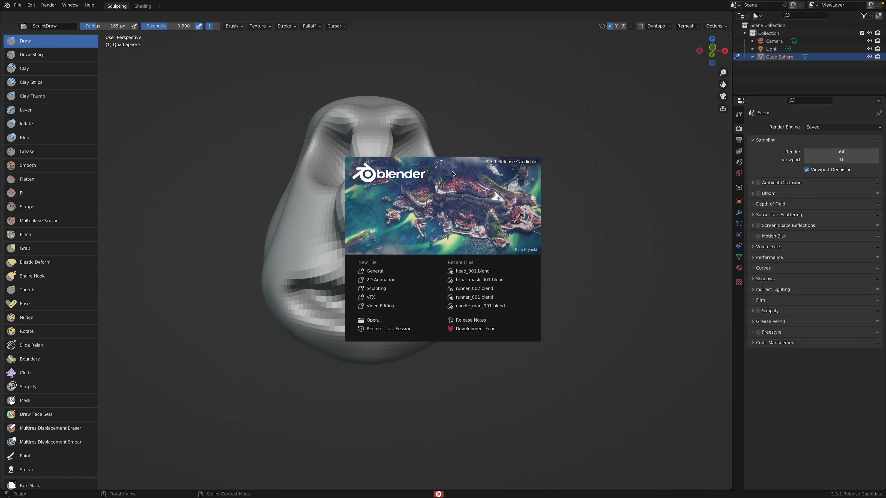
{"action": "left_click", "coordinate": [295, 108]}
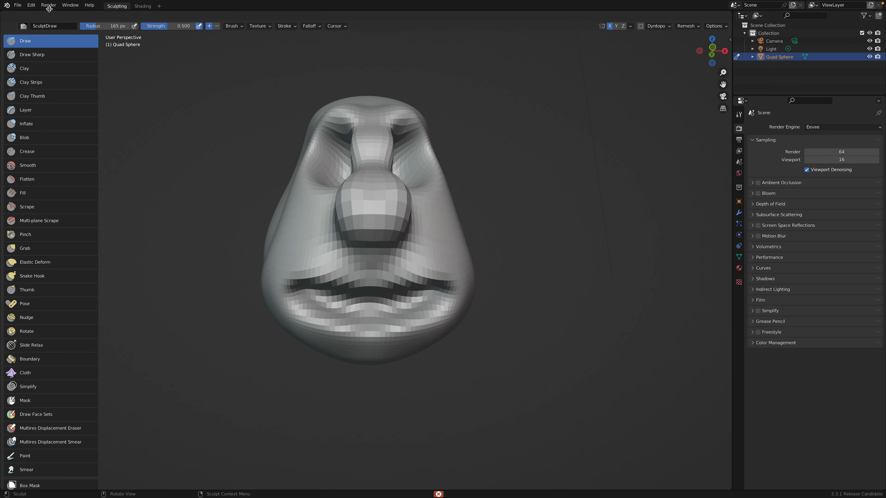
Add the General Layout workspace to the file
{"action": "left_click", "coordinate": [159, 6]}
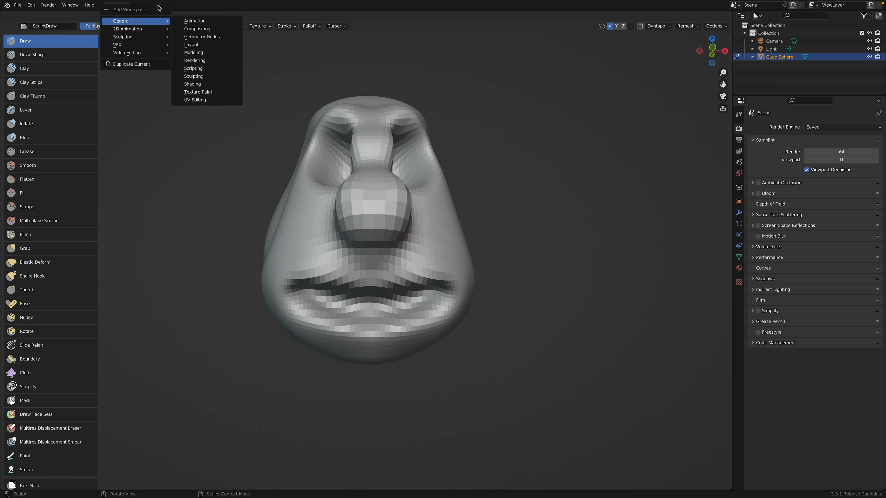
{"action": "mouse_move", "coordinate": [156, 20]}
{"action": "left_click", "coordinate": [207, 45]}
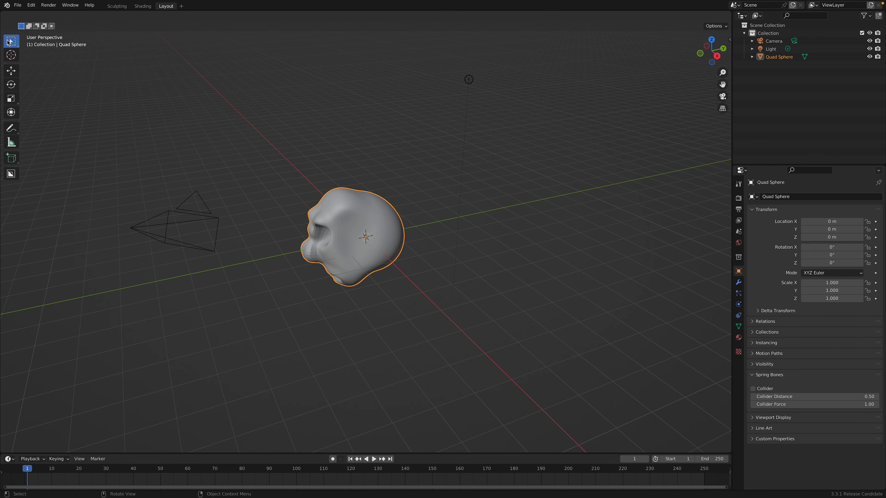
Apply Shade Smooth to the head in the Layout workspace
{"action": "middle_click_drag", "start_coordinate": [261, 155], "coordinate": [306, 149]}
{"action": "right_click", "coordinate": [349, 183]}
{"action": "left_click", "coordinate": [349, 182]}
{"action": "scroll", "coordinate": [348, 182], "scroll_direction": "up", "scroll_amount": 2}
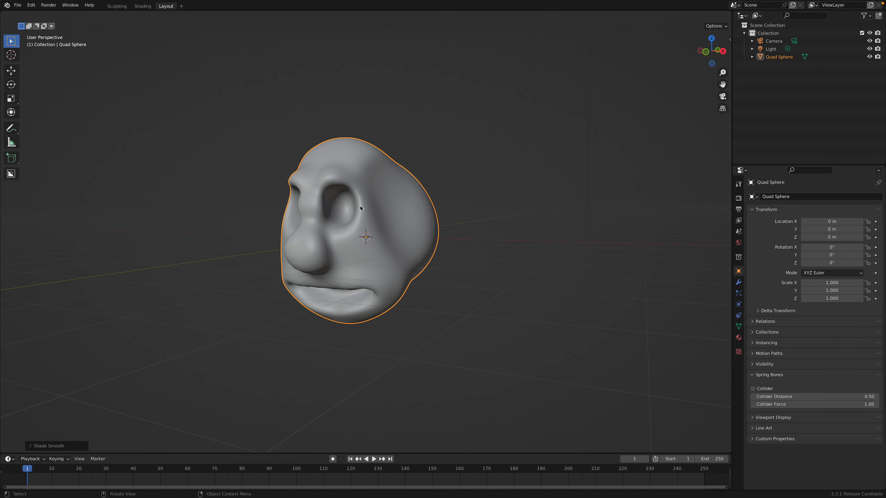
Return to the Sculpting workspace and build up the upper lip and the fuller lower lip with mirrored Draw strokes
{"action": "left_click", "coordinate": [117, 6]}
{"action": "mouse_move", "coordinate": [354, 159]}
{"action": "middle_mouse_down"}
{"action": "mouse_move", "coordinate": [366, 158]}
{"action": "mouse_move", "coordinate": [348, 159]}
{"action": "middle_mouse_up"}
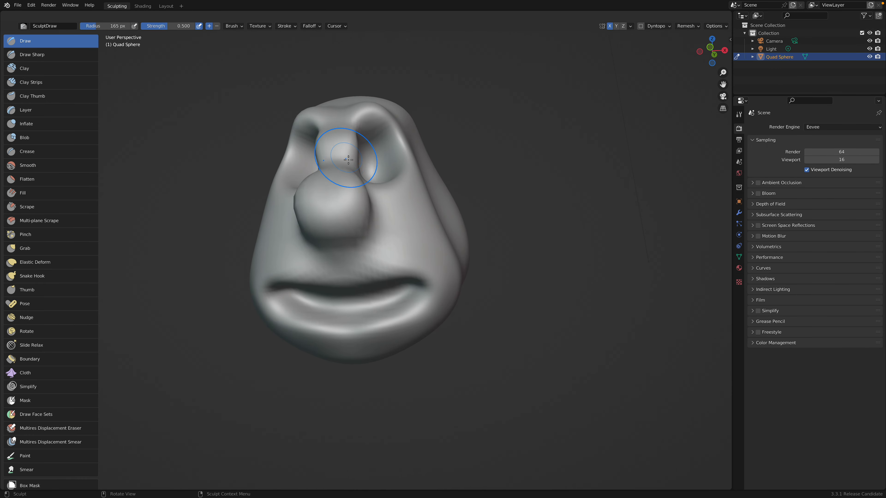
{"action": "middle_click_drag", "start_coordinate": [382, 237], "coordinate": [394, 231]}
{"action": "scroll", "coordinate": [387, 252], "scroll_direction": "up", "scroll_amount": 1}
{"action": "mouse_move", "coordinate": [356, 268]}
{"action": "left_mouse_down"}
{"action": "mouse_move", "coordinate": [463, 287]}
{"action": "mouse_move", "coordinate": [468, 296]}
{"action": "left_mouse_up"}
{"action": "left_click_drag", "start_coordinate": [383, 261], "coordinate": [462, 297]}
{"action": "middle_click_drag", "start_coordinate": [409, 299], "coordinate": [427, 299]}
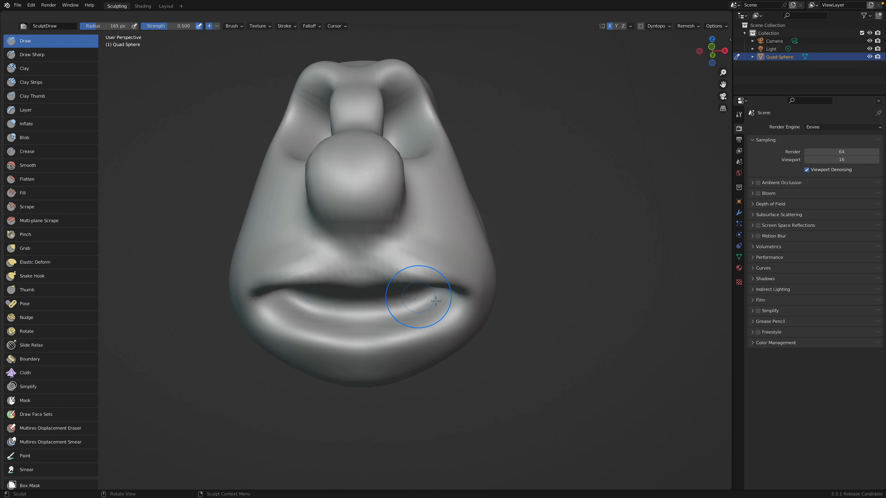
{"action": "mouse_move", "coordinate": [430, 322]}
{"action": "left_mouse_down"}
{"action": "mouse_move", "coordinate": [387, 339]}
{"action": "mouse_move", "coordinate": [451, 321]}
{"action": "left_mouse_up"}
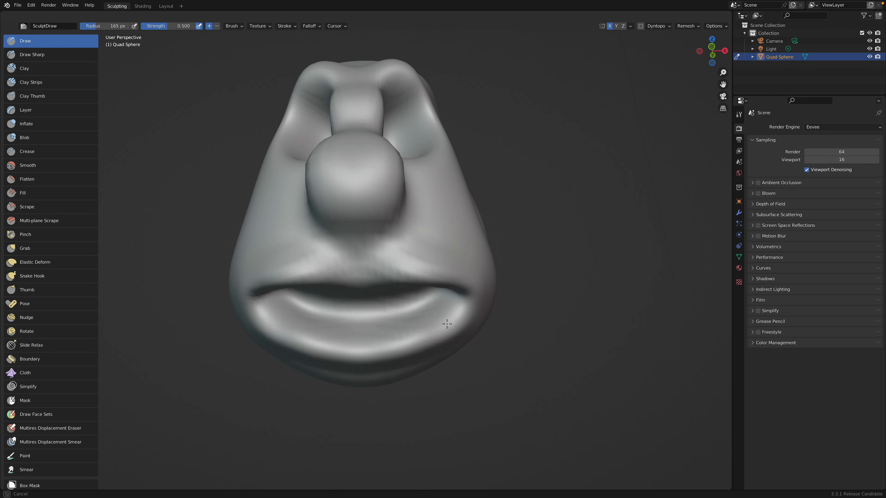
Sculpt large ears out of both sides of the head and hollow their centres with inverted Draw strokes
{"action": "scroll", "coordinate": [412, 329], "scroll_direction": "down", "scroll_amount": 1}
{"action": "middle_click_drag", "start_coordinate": [413, 329], "coordinate": [415, 198]}
{"action": "mouse_move", "coordinate": [414, 198]}
{"action": "left_mouse_down"}
{"action": "mouse_move", "coordinate": [405, 168]}
{"action": "mouse_move", "coordinate": [420, 210]}
{"action": "mouse_move", "coordinate": [387, 168]}
{"action": "mouse_move", "coordinate": [426, 224]}
{"action": "mouse_move", "coordinate": [412, 206]}
{"action": "mouse_move", "coordinate": [430, 199]}
{"action": "left_mouse_up"}
{"action": "middle_click_drag", "start_coordinate": [430, 199], "coordinate": [383, 200]}
{"action": "mouse_move", "coordinate": [383, 199]}
{"action": "left_mouse_down"}
{"action": "mouse_move", "coordinate": [371, 234]}
{"action": "mouse_move", "coordinate": [362, 185]}
{"action": "mouse_move", "coordinate": [360, 223]}
{"action": "left_mouse_up"}
{"action": "middle_click_drag", "start_coordinate": [362, 216], "coordinate": [402, 206]}
{"action": "left_click_drag", "start_coordinate": [432, 182], "coordinate": [431, 206]}
{"action": "middle_click_drag", "start_coordinate": [433, 204], "coordinate": [456, 200]}
{"action": "mouse_move", "coordinate": [461, 197]}
{"action": "left_mouse_down", "text": "ctrl"}
{"action": "mouse_move", "coordinate": [464, 219]}
{"action": "mouse_move", "coordinate": [454, 200]}
{"action": "mouse_move", "coordinate": [488, 219]}
{"action": "mouse_move", "coordinate": [483, 230]}
{"action": "left_mouse_up", "text": "ctrl"}
{"action": "left_click_drag", "start_coordinate": [459, 201], "coordinate": [450, 185], "text": "ctrl"}
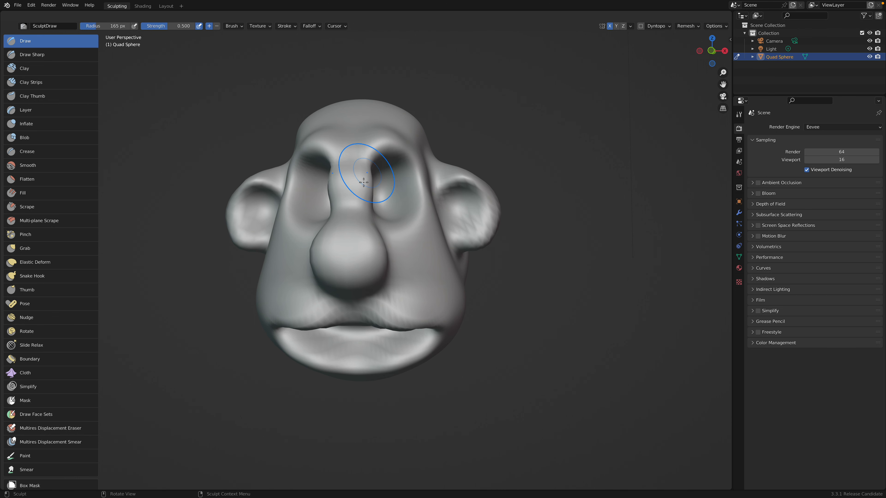
Raise slanted brow ridges above the eyes and carve the eye sockets around rounded eyeballs
{"action": "mouse_move", "coordinate": [372, 174]}
{"action": "left_mouse_down"}
{"action": "mouse_move", "coordinate": [400, 160]}
{"action": "mouse_move", "coordinate": [384, 152]}
{"action": "left_mouse_up"}
{"action": "middle_click_drag", "start_coordinate": [387, 182], "coordinate": [394, 179]}
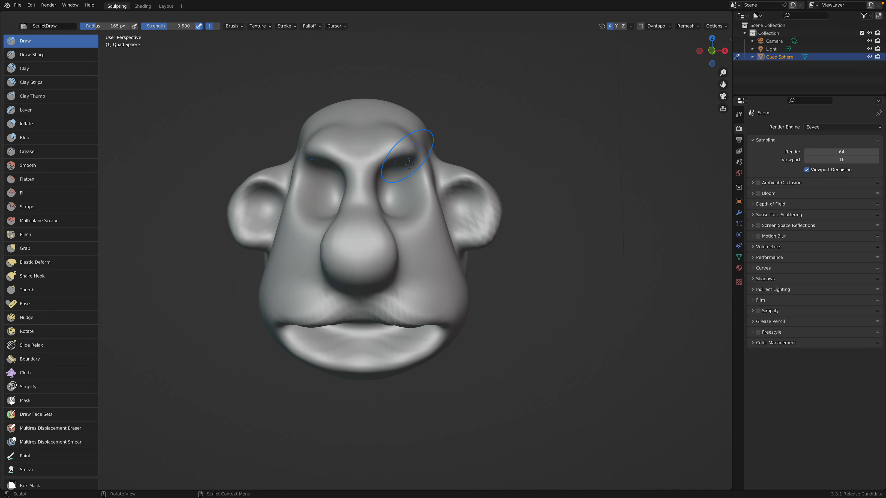
{"action": "scroll", "coordinate": [415, 147], "scroll_direction": "up", "scroll_amount": 1}
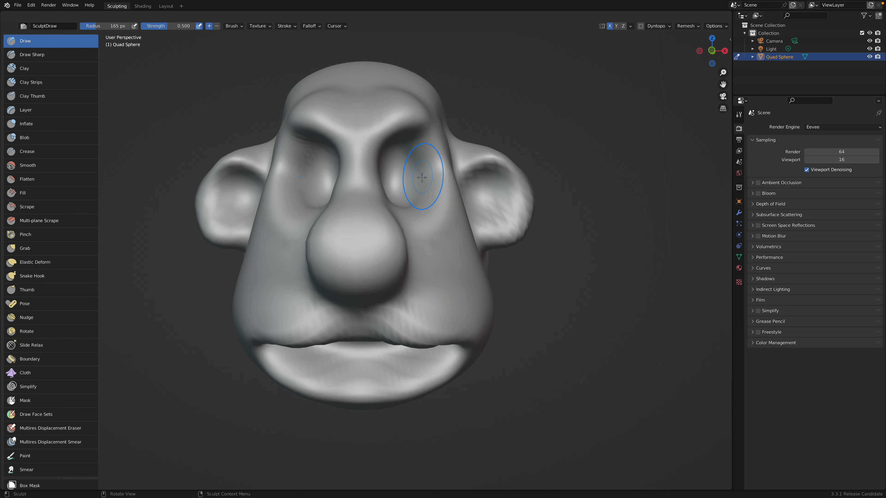
{"action": "scroll", "coordinate": [425, 160], "scroll_direction": "up", "scroll_amount": 1}
{"action": "left_click_drag", "start_coordinate": [434, 154], "coordinate": [445, 114]}
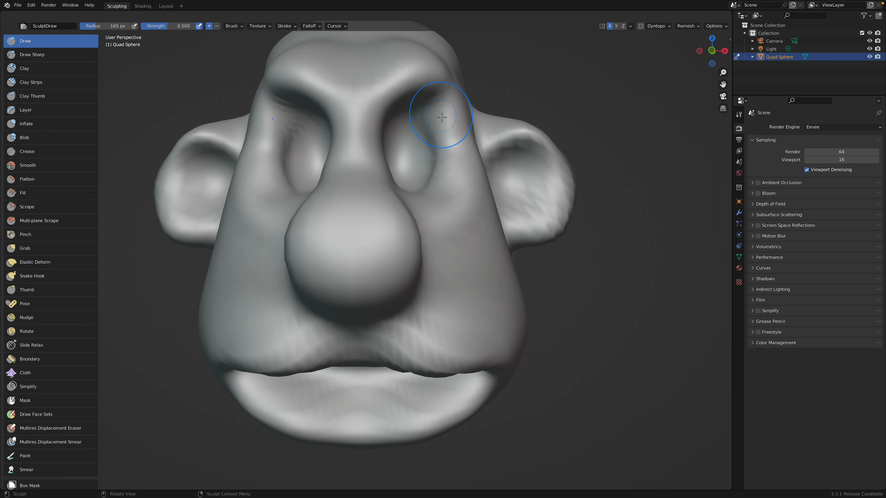
{"action": "mouse_move", "coordinate": [418, 167]}
{"action": "left_mouse_down", "text": "ctrl"}
{"action": "mouse_move", "coordinate": [388, 112]}
{"action": "mouse_move", "coordinate": [401, 125]}
{"action": "left_mouse_up", "text": "ctrl"}
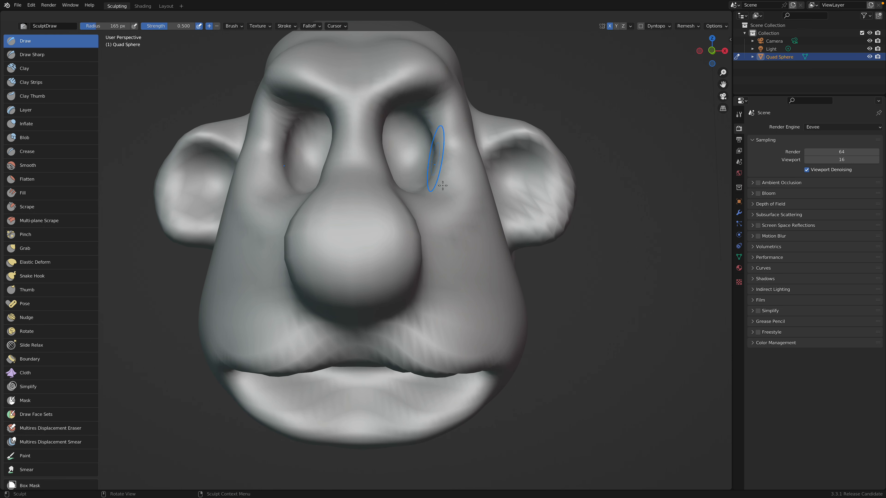
Raise cheek bumps below the eyes and build up the upper lip area beneath the nose with Draw strokes
{"action": "left_click_drag", "start_coordinate": [441, 213], "coordinate": [447, 220]}
{"action": "middle_click_drag", "start_coordinate": [460, 281], "coordinate": [462, 251], "text": "ctrl"}
{"action": "mouse_move", "coordinate": [388, 282]}
{"action": "left_mouse_down"}
{"action": "mouse_move", "coordinate": [414, 292]}
{"action": "mouse_move", "coordinate": [388, 305]}
{"action": "left_mouse_up"}
{"action": "scroll", "coordinate": [384, 294], "scroll_direction": "up", "scroll_amount": 1}
{"action": "mouse_move", "coordinate": [415, 309]}
{"action": "middle_mouse_down"}
{"action": "mouse_move", "coordinate": [424, 303]}
{"action": "mouse_move", "coordinate": [408, 294]}
{"action": "middle_mouse_up"}
Add more volume to the ear rims with a mirrored Draw stroke
{"action": "middle_click_drag", "start_coordinate": [386, 252], "coordinate": [475, 179]}
{"action": "left_click_drag", "start_coordinate": [475, 179], "coordinate": [488, 153]}
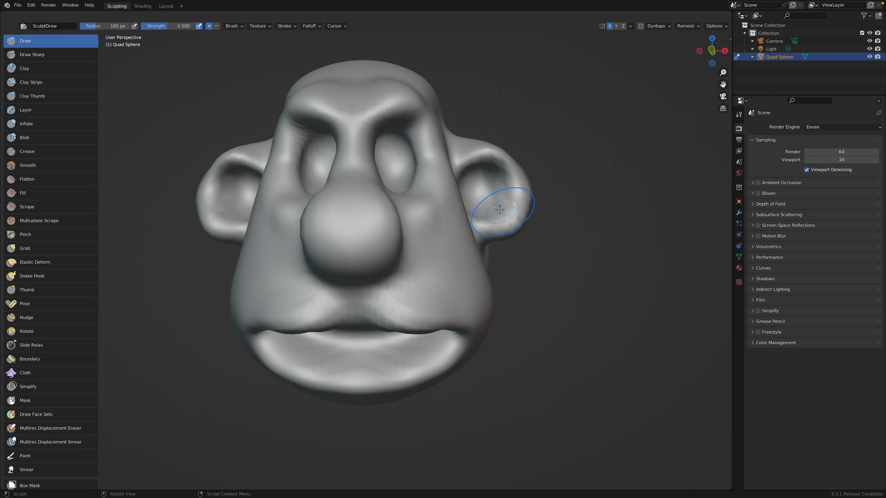
{"action": "middle_click_drag", "start_coordinate": [499, 180], "coordinate": [501, 181]}
Enable Dyntopo and add Draw strokes around the outer edges of the eye sockets
{"action": "left_click", "coordinate": [714, 26]}
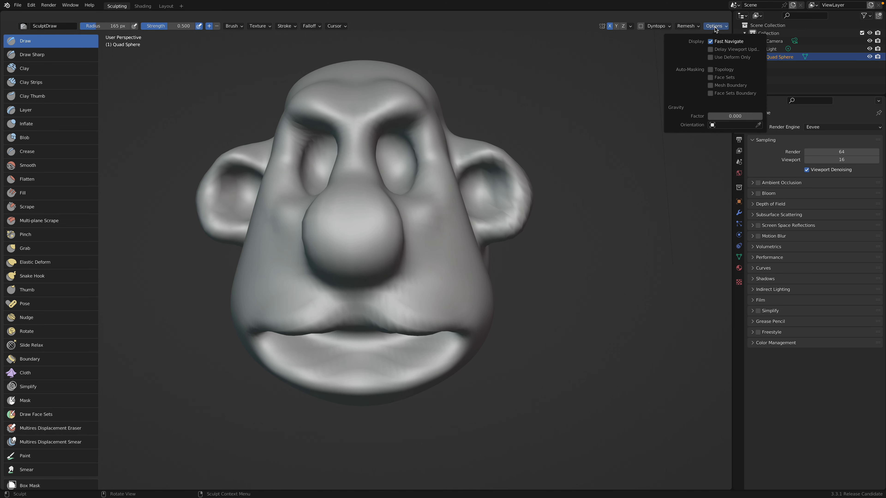
{"action": "mouse_move", "coordinate": [629, 27]}
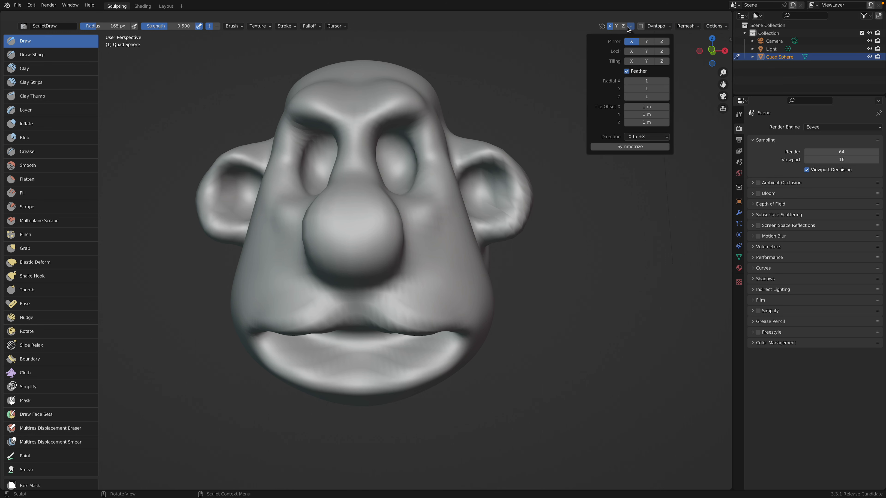
{"action": "scroll", "coordinate": [317, 119], "scroll_direction": "up", "scroll_amount": 1}
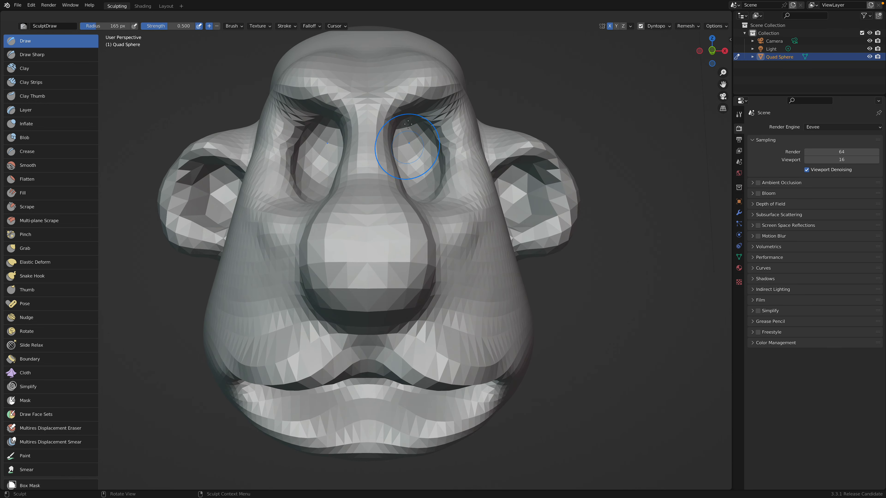
{"action": "mouse_move", "coordinate": [401, 115]}
{"action": "left_mouse_down"}
{"action": "mouse_move", "coordinate": [419, 104]}
{"action": "mouse_move", "coordinate": [408, 111]}
{"action": "mouse_move", "coordinate": [448, 136]}
{"action": "left_mouse_up"}
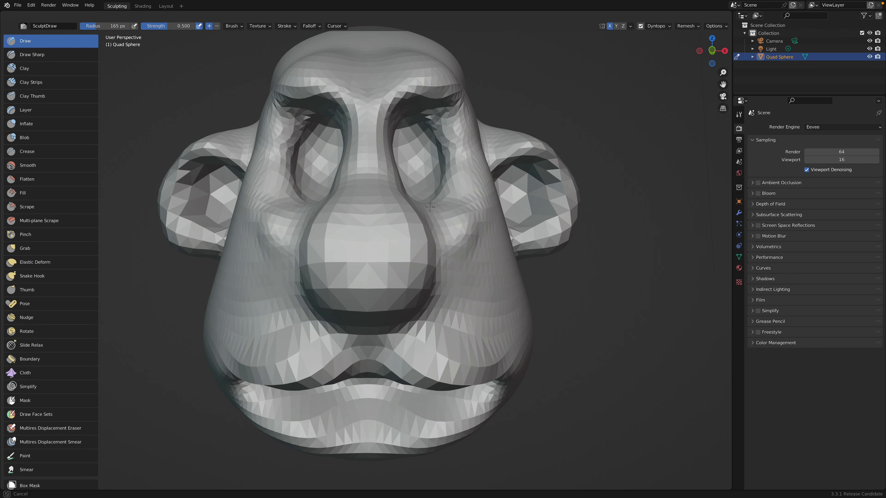
Carve a cavity between the lips and shape two small teeth hanging below the upper lip
{"action": "middle_click_drag", "start_coordinate": [459, 237], "coordinate": [448, 330]}
{"action": "middle_click_drag", "start_coordinate": [425, 286], "coordinate": [410, 276]}
{"action": "mouse_move", "coordinate": [401, 323]}
{"action": "left_mouse_down"}
{"action": "mouse_move", "coordinate": [427, 323]}
{"action": "mouse_move", "coordinate": [413, 338]}
{"action": "mouse_move", "coordinate": [439, 333]}
{"action": "mouse_move", "coordinate": [398, 336]}
{"action": "mouse_move", "coordinate": [461, 333]}
{"action": "mouse_move", "coordinate": [378, 331]}
{"action": "left_mouse_up"}
{"action": "scroll", "coordinate": [434, 331], "scroll_direction": "up", "scroll_amount": 1}
{"action": "left_click_drag", "start_coordinate": [435, 332], "coordinate": [411, 342], "text": "ctrl"}
{"action": "left_click_drag", "start_coordinate": [401, 379], "coordinate": [393, 390], "text": "ctrl"}
{"action": "mouse_move", "coordinate": [378, 340]}
{"action": "left_mouse_down", "text": "ctrl"}
{"action": "mouse_move", "coordinate": [376, 354]}
{"action": "mouse_move", "coordinate": [424, 357]}
{"action": "left_mouse_up", "text": "ctrl"}
{"action": "middle_click_drag", "start_coordinate": [387, 365], "coordinate": [373, 179]}
{"action": "mouse_move", "coordinate": [373, 181]}
{"action": "left_mouse_down"}
{"action": "mouse_move", "coordinate": [396, 170]}
{"action": "mouse_move", "coordinate": [452, 178]}
{"action": "mouse_move", "coordinate": [455, 202]}
{"action": "mouse_move", "coordinate": [466, 190]}
{"action": "left_mouse_up"}
{"action": "middle_click_drag", "start_coordinate": [467, 188], "coordinate": [466, 196]}
{"action": "left_click_drag", "start_coordinate": [465, 196], "coordinate": [464, 214]}
{"action": "middle_click_drag", "start_coordinate": [464, 213], "coordinate": [454, 366]}
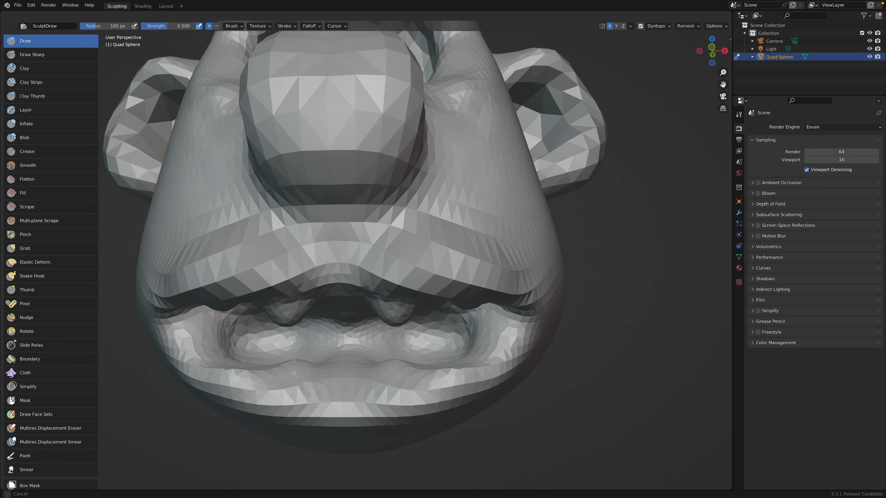
Carve the eye sockets deeper with an inverted Draw stroke under the brow
{"action": "scroll", "coordinate": [439, 335], "scroll_direction": "down", "scroll_amount": 2}
{"action": "scroll", "coordinate": [377, 210], "scroll_direction": "down", "scroll_amount": 2}
{"action": "mouse_move", "coordinate": [371, 195]}
{"action": "middle_mouse_down"}
{"action": "mouse_move", "coordinate": [363, 131]}
{"action": "mouse_move", "coordinate": [367, 194]}
{"action": "middle_mouse_up"}
{"action": "scroll", "coordinate": [357, 123], "scroll_direction": "up", "scroll_amount": 1}
{"action": "scroll", "coordinate": [374, 187], "scroll_direction": "up", "scroll_amount": 2}
{"action": "mouse_move", "coordinate": [396, 135]}
{"action": "left_mouse_down", "text": "ctrl"}
{"action": "mouse_move", "coordinate": [396, 104]}
{"action": "mouse_move", "coordinate": [431, 147]}
{"action": "mouse_move", "coordinate": [452, 112]}
{"action": "mouse_move", "coordinate": [419, 82]}
{"action": "mouse_move", "coordinate": [397, 151]}
{"action": "mouse_move", "coordinate": [408, 157]}
{"action": "left_mouse_up", "text": "ctrl"}
{"action": "scroll", "coordinate": [408, 125], "scroll_direction": "up", "scroll_amount": 2}
{"action": "scroll", "coordinate": [454, 129], "scroll_direction": "down", "scroll_amount": 4}
{"action": "middle_click_drag", "start_coordinate": [457, 127], "coordinate": [429, 188]}
Sculpt finer eye detail inside the sockets, with a raised ring around a dented pupil
{"action": "scroll", "coordinate": [427, 201], "scroll_direction": "up", "scroll_amount": 2}
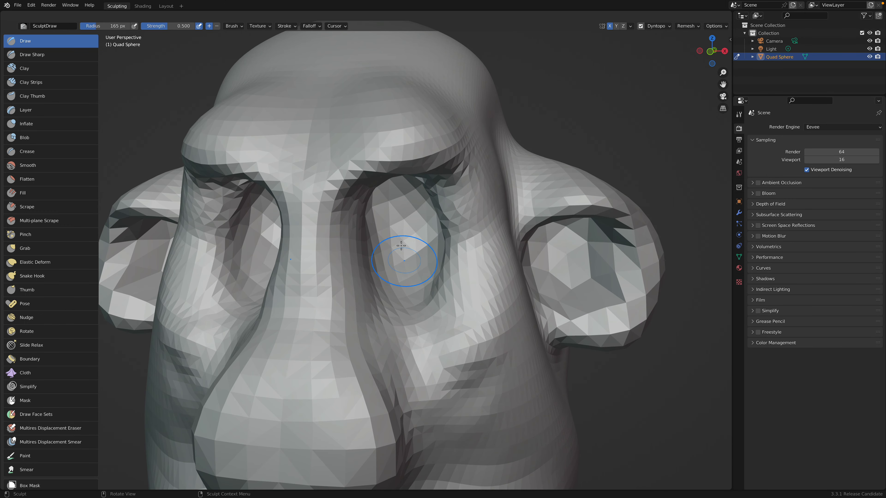
{"action": "mouse_move", "coordinate": [412, 244]}
{"action": "left_mouse_down", "text": "ctrl"}
{"action": "mouse_move", "coordinate": [393, 249]}
{"action": "mouse_move", "coordinate": [406, 227]}
{"action": "mouse_move", "coordinate": [413, 268]}
{"action": "mouse_move", "coordinate": [402, 261]}
{"action": "left_mouse_up", "text": "ctrl"}
{"action": "scroll", "coordinate": [402, 261], "scroll_direction": "up", "scroll_amount": 5}
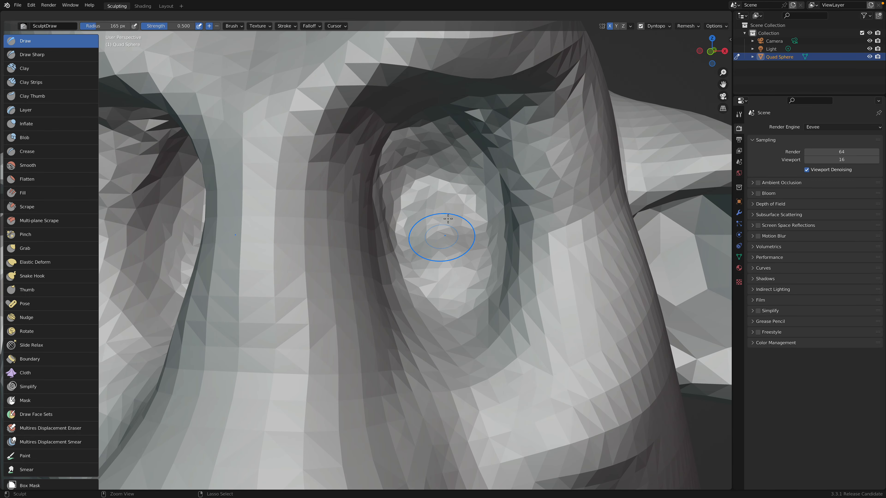
{"action": "mouse_move", "coordinate": [464, 250]}
{"action": "left_mouse_down"}
{"action": "mouse_move", "coordinate": [441, 258]}
{"action": "mouse_move", "coordinate": [449, 260]}
{"action": "mouse_move", "coordinate": [426, 243]}
{"action": "mouse_move", "coordinate": [428, 212]}
{"action": "mouse_move", "coordinate": [433, 223]}
{"action": "mouse_move", "coordinate": [413, 220]}
{"action": "mouse_move", "coordinate": [441, 217]}
{"action": "mouse_move", "coordinate": [421, 212]}
{"action": "mouse_move", "coordinate": [442, 213]}
{"action": "mouse_move", "coordinate": [429, 197]}
{"action": "mouse_move", "coordinate": [431, 205]}
{"action": "left_mouse_up"}
{"action": "scroll", "coordinate": [423, 251], "scroll_direction": "down", "scroll_amount": 2}
{"action": "scroll", "coordinate": [423, 194], "scroll_direction": "down", "scroll_amount": 3}
Build rough raised eyebrows along the brow ridges and add a Draw stroke at the ears
{"action": "scroll", "coordinate": [377, 183], "scroll_direction": "up", "scroll_amount": 3}
{"action": "middle_click_drag", "start_coordinate": [381, 135], "coordinate": [376, 195], "text": "shift"}
{"action": "scroll", "coordinate": [377, 195], "scroll_direction": "up", "scroll_amount": 2}
{"action": "mouse_move", "coordinate": [382, 185]}
{"action": "left_mouse_down"}
{"action": "mouse_move", "coordinate": [421, 168]}
{"action": "mouse_move", "coordinate": [523, 175]}
{"action": "left_mouse_up"}
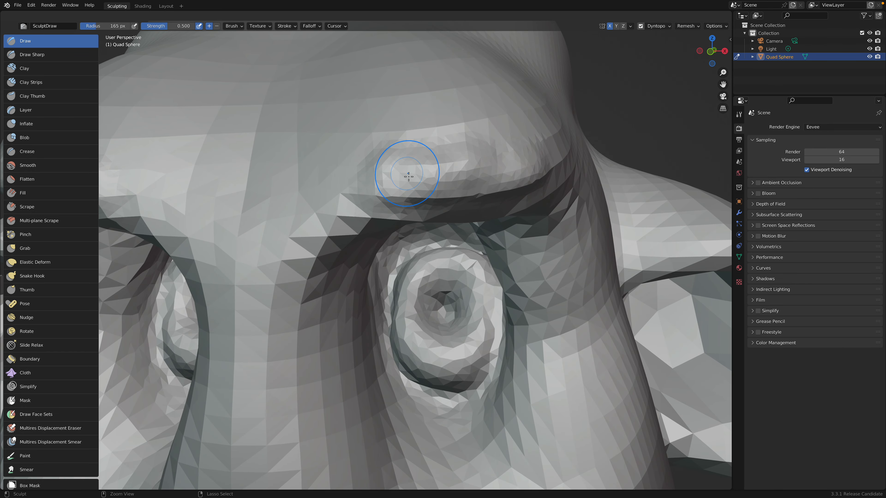
{"action": "left_click_drag", "start_coordinate": [410, 176], "coordinate": [508, 169], "text": "ctrl"}
{"action": "scroll", "coordinate": [482, 198], "scroll_direction": "down", "scroll_amount": 4}
{"action": "middle_click_drag", "start_coordinate": [516, 275], "coordinate": [541, 238]}
{"action": "left_click_drag", "start_coordinate": [571, 281], "coordinate": [575, 241]}
{"action": "scroll", "coordinate": [488, 261], "scroll_direction": "down", "scroll_amount": 3}
Sculpt nostrils and rounded nostril wings on the underside of the bulbous nose
{"action": "mouse_move", "coordinate": [432, 313]}
{"action": "middle_mouse_down", "text": "shift"}
{"action": "mouse_move", "coordinate": [431, 283]}
{"action": "mouse_move", "coordinate": [393, 321]}
{"action": "mouse_move", "coordinate": [397, 269]}
{"action": "middle_mouse_up", "text": "shift"}
{"action": "scroll", "coordinate": [405, 272], "scroll_direction": "down", "scroll_amount": 2}
{"action": "scroll", "coordinate": [392, 264], "scroll_direction": "up", "scroll_amount": 3}
{"action": "mouse_move", "coordinate": [391, 259]}
{"action": "left_mouse_down"}
{"action": "mouse_move", "coordinate": [421, 223]}
{"action": "mouse_move", "coordinate": [477, 230]}
{"action": "left_mouse_up"}
{"action": "left_click_drag", "start_coordinate": [397, 222], "coordinate": [514, 249]}
{"action": "middle_click_drag", "start_coordinate": [514, 248], "coordinate": [483, 258]}
{"action": "mouse_move", "coordinate": [439, 243]}
{"action": "left_mouse_down"}
{"action": "mouse_move", "coordinate": [545, 273]}
{"action": "mouse_move", "coordinate": [534, 296]}
{"action": "left_mouse_up"}
{"action": "left_click_drag", "start_coordinate": [530, 334], "coordinate": [481, 388]}
{"action": "scroll", "coordinate": [471, 350], "scroll_direction": "down", "scroll_amount": 3}
Rework the eyeballs into smooth rounded forms inside the sockets
{"action": "middle_click_drag", "start_coordinate": [461, 295], "coordinate": [451, 333]}
{"action": "middle_click_drag", "start_coordinate": [206, 169], "coordinate": [197, 178]}
{"action": "scroll", "coordinate": [321, 199], "scroll_direction": "up", "scroll_amount": 2}
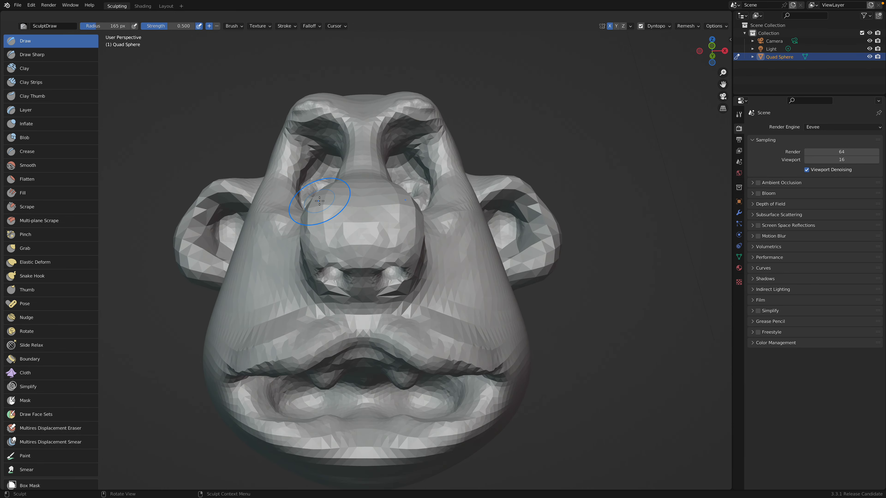
{"action": "middle_click_drag", "start_coordinate": [323, 199], "coordinate": [324, 218]}
{"action": "mouse_move", "coordinate": [393, 195]}
{"action": "left_mouse_down"}
{"action": "mouse_move", "coordinate": [406, 186]}
{"action": "mouse_move", "coordinate": [415, 225]}
{"action": "mouse_move", "coordinate": [420, 206]}
{"action": "left_mouse_up"}
{"action": "middle_click_drag", "start_coordinate": [419, 205], "coordinate": [421, 181], "text": "shift"}
{"action": "scroll", "coordinate": [418, 183], "scroll_direction": "down", "scroll_amount": 1}
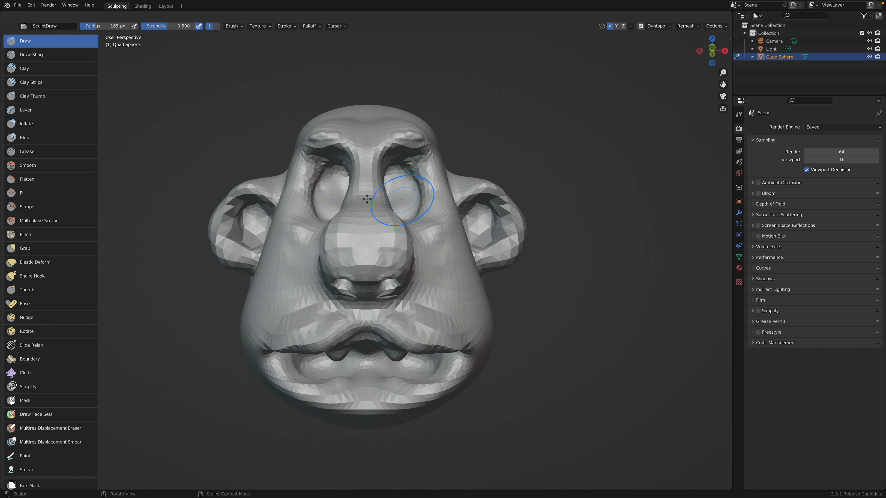
Save the detailed head to its existing file
{"action": "middle_click_drag", "start_coordinate": [337, 130], "coordinate": [325, 132]}
{"action": "key", "text": "ctrl+s"}
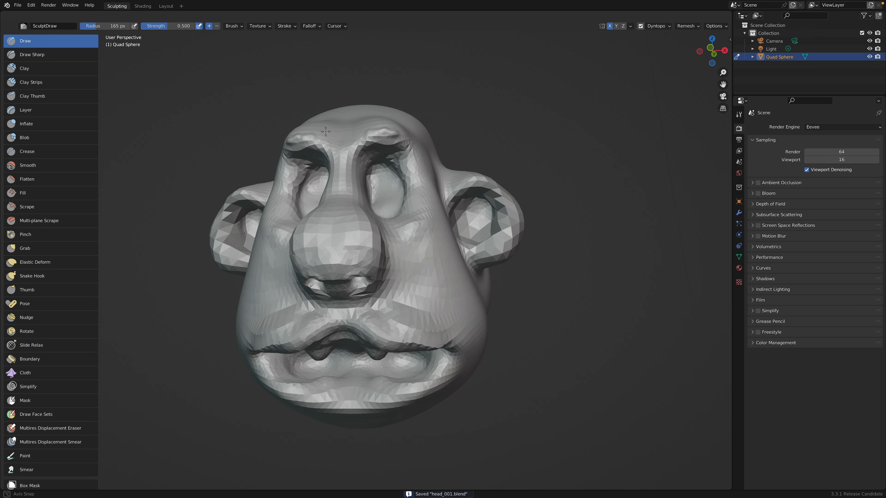
Start a new General file
{"action": "left_click", "coordinate": [22, 7]}
{"action": "mouse_move", "coordinate": [28, 14]}
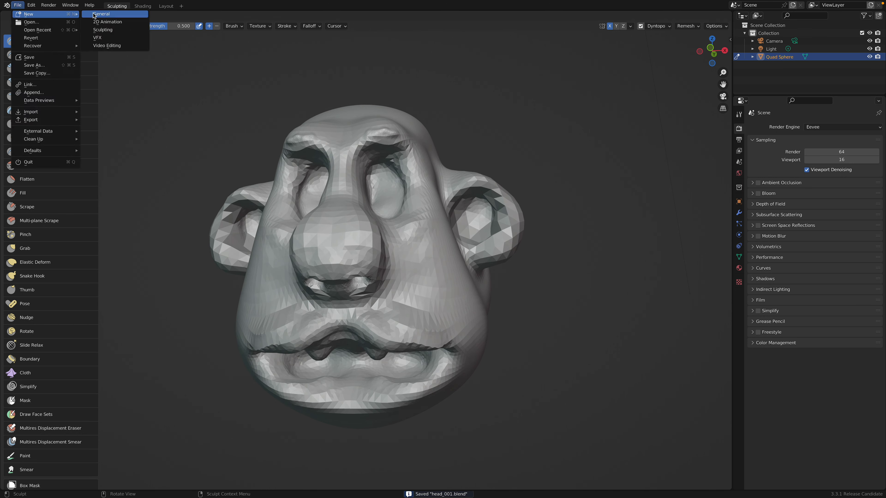
{"action": "left_click", "coordinate": [103, 14]}
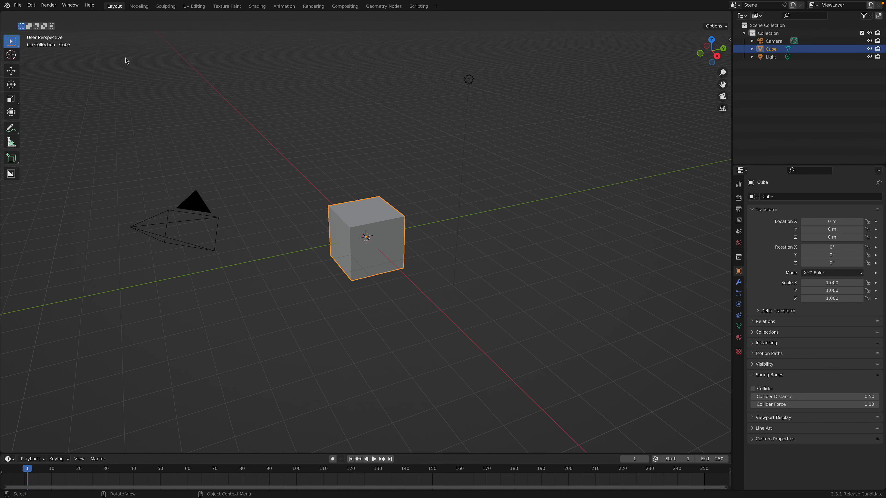
{"action": "left_click", "coordinate": [17, 5]}
Switch back to the Blender window and open the recent file head_001.blend
{"action": "key", "text": "ctrl+Left"}
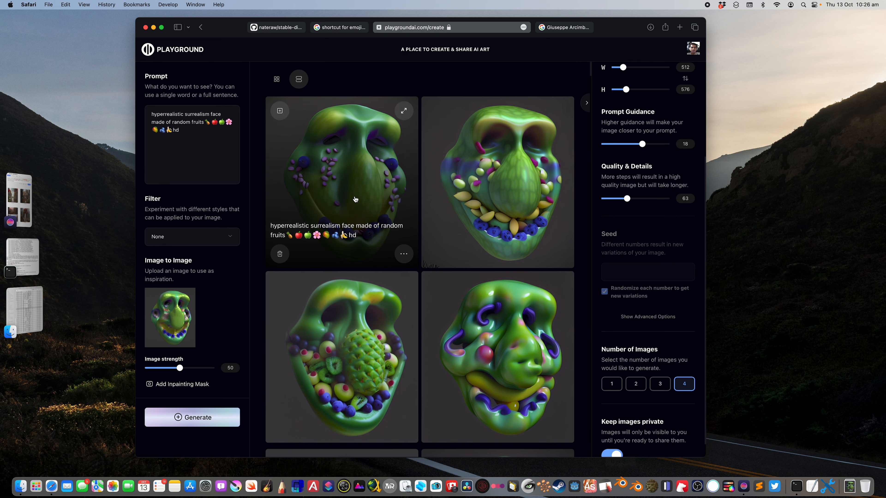
{"action": "left_click", "coordinate": [19, 200]}
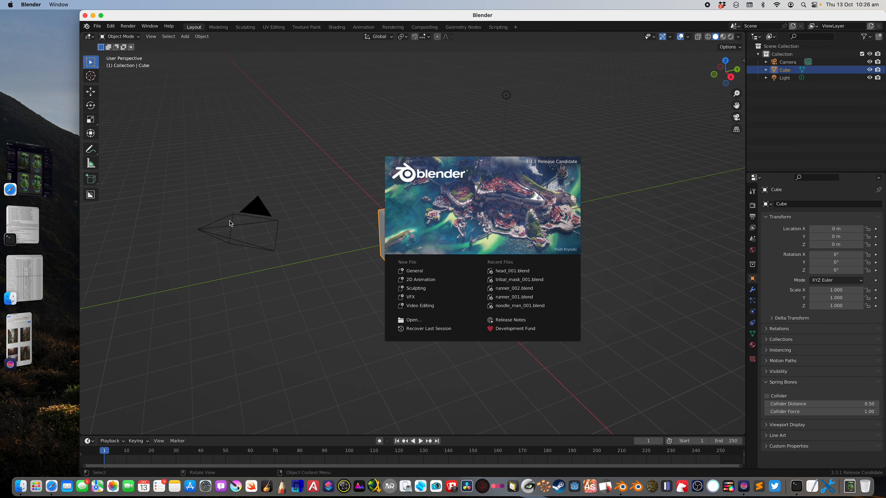
{"action": "left_click", "coordinate": [512, 270]}
Save the head under the incremented file name head_002.blend on the Desktop
{"action": "left_click", "coordinate": [96, 26]}
{"action": "left_click", "coordinate": [112, 92]}
{"action": "left_click", "coordinate": [571, 435]}
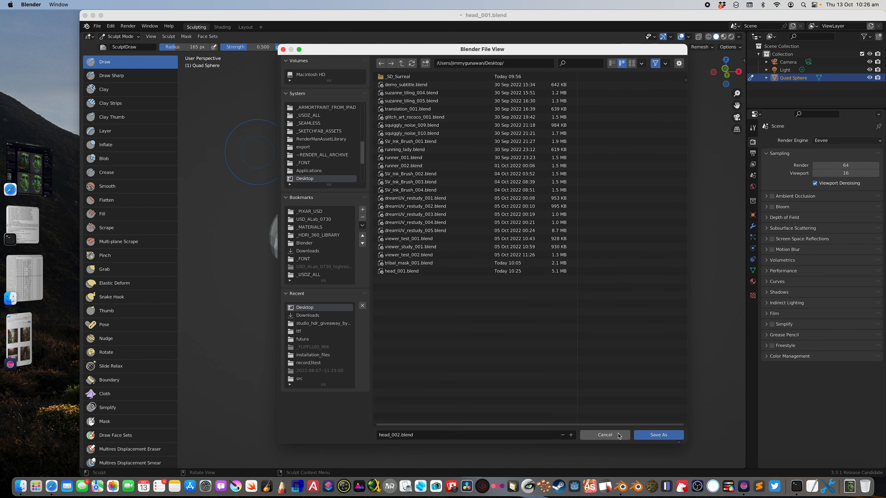
{"action": "left_click", "coordinate": [640, 436]}
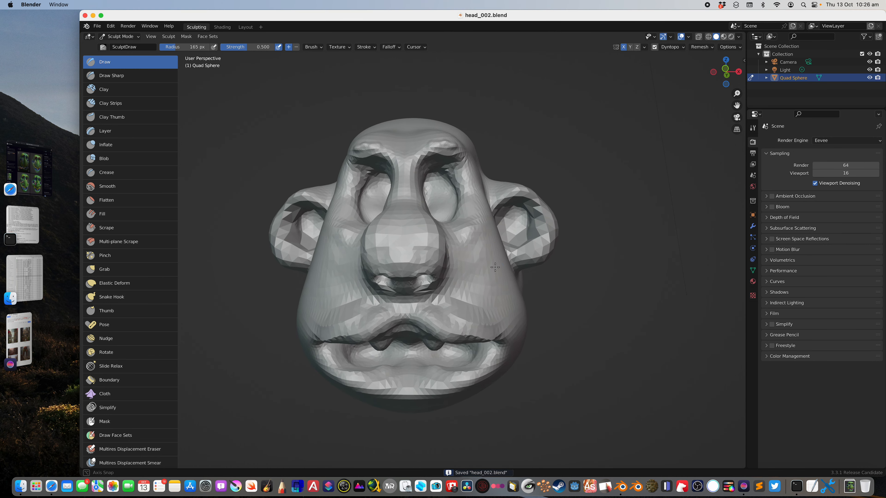
Switch the head to Object Mode and apply Shade Smooth
{"action": "left_click", "coordinate": [89, 37]}
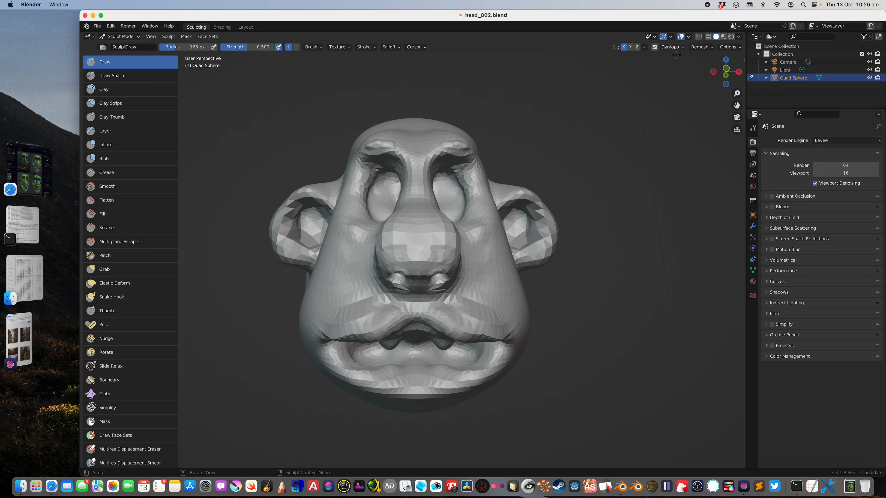
{"action": "left_click", "coordinate": [120, 36]}
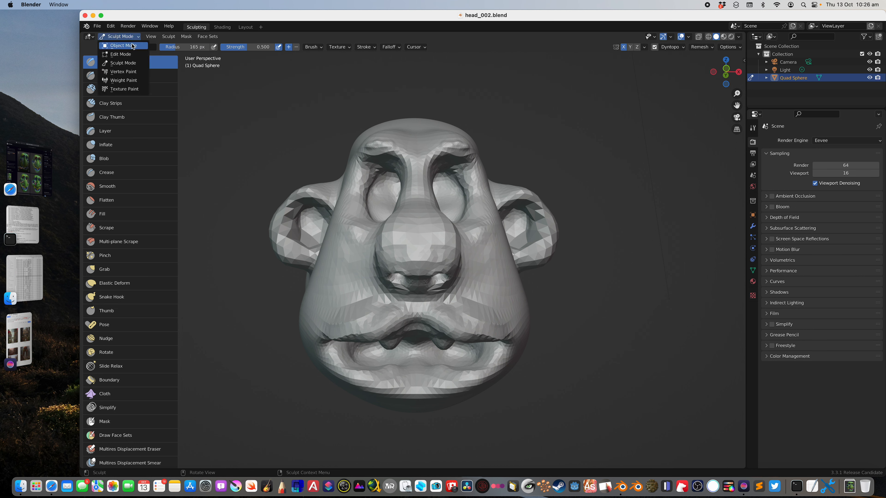
{"action": "left_click", "coordinate": [113, 41]}
{"action": "middle_click_drag", "start_coordinate": [346, 145], "coordinate": [342, 145]}
{"action": "right_click", "coordinate": [400, 157]}
{"action": "left_click", "coordinate": [401, 157]}
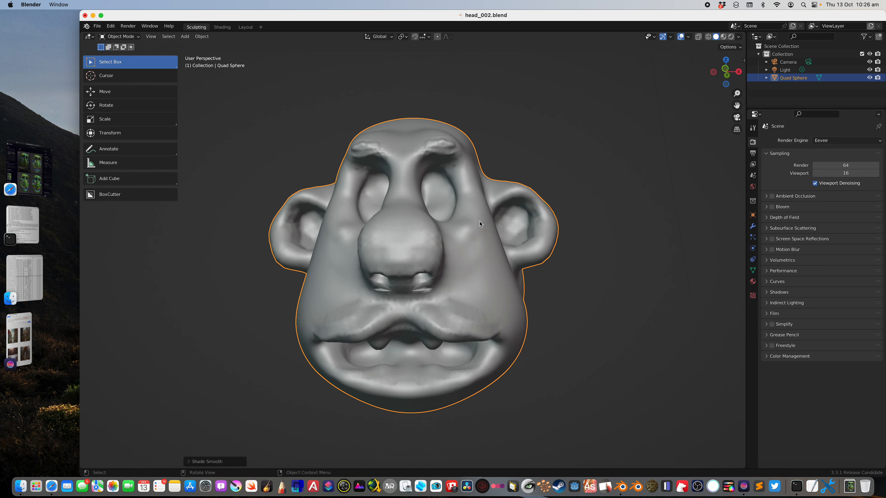
Enable Cavity in the viewport shading and save the file
{"action": "left_click", "coordinate": [738, 37]}
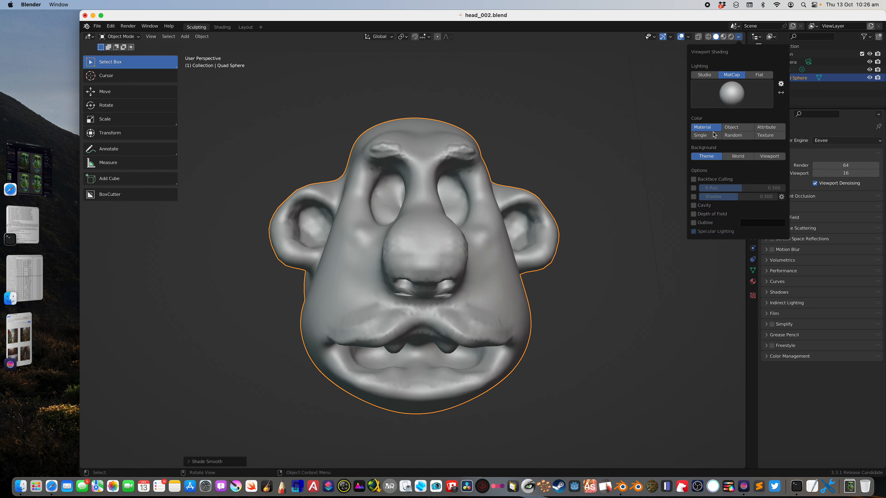
{"action": "left_click", "coordinate": [694, 205]}
{"action": "middle_click_drag", "start_coordinate": [496, 241], "coordinate": [483, 241]}
{"action": "key", "text": "super+s"}
Switch the head to Vertex Paint mode and frame the face for painting
{"action": "left_click", "coordinate": [120, 37]}
{"action": "left_click", "coordinate": [124, 71]}
{"action": "left_click_drag", "start_coordinate": [166, 16], "coordinate": [146, 17]}
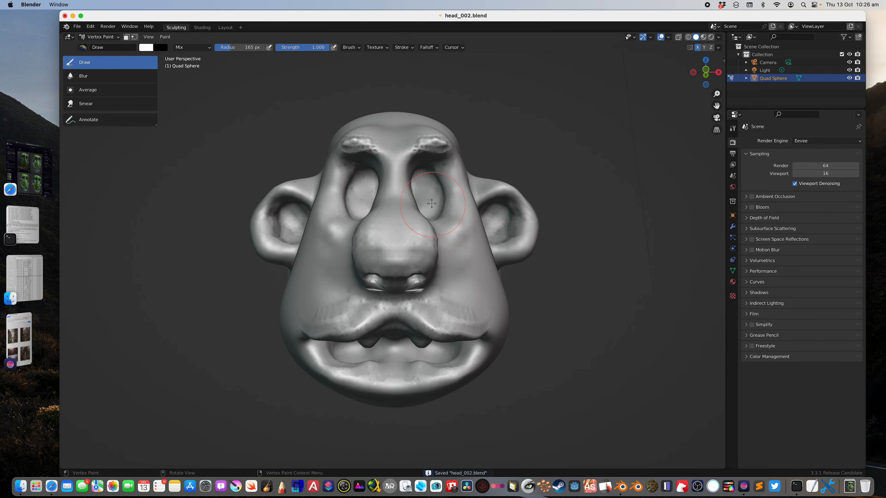
{"action": "scroll", "coordinate": [428, 178], "scroll_direction": "up", "scroll_amount": 2}
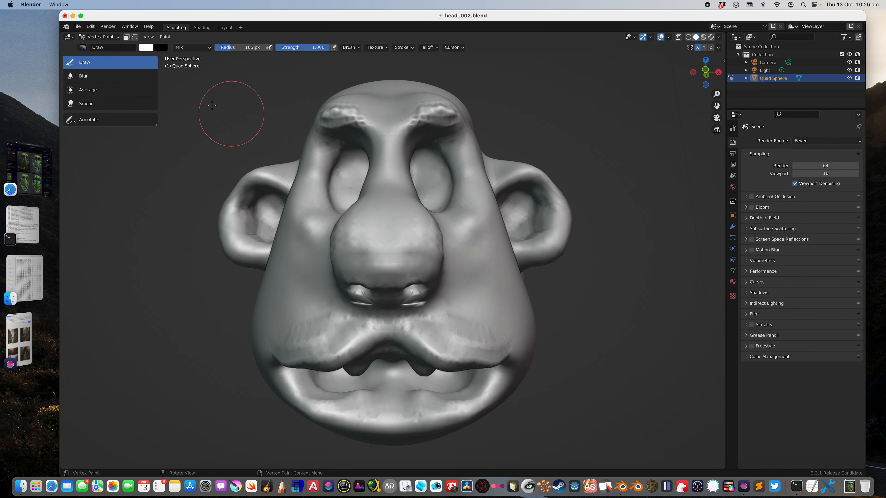
Paint the eyes, cheeks, brows and inner ears pale yellow with the Draw brush
{"action": "left_click", "coordinate": [145, 48]}
{"action": "left_click_drag", "start_coordinate": [171, 89], "coordinate": [164, 92]}
{"action": "middle_click_drag", "start_coordinate": [441, 208], "coordinate": [436, 203]}
{"action": "left_click_drag", "start_coordinate": [456, 227], "coordinate": [466, 227]}
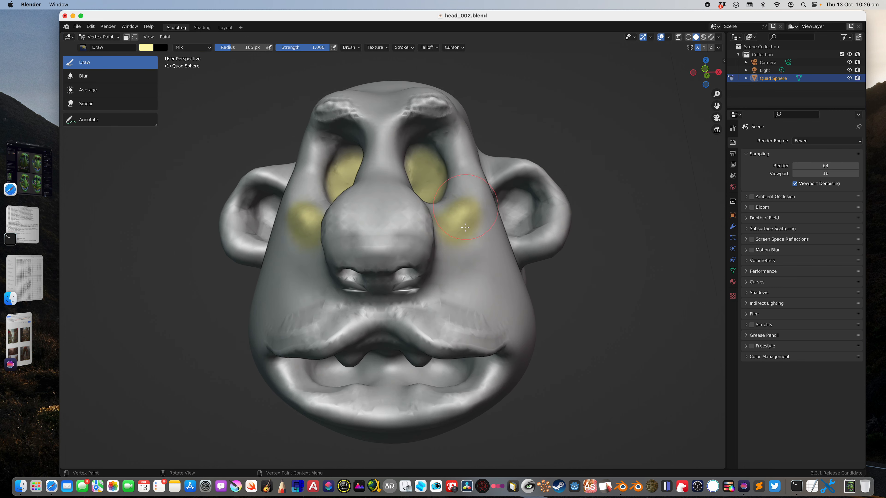
{"action": "left_click_drag", "start_coordinate": [434, 113], "coordinate": [409, 109]}
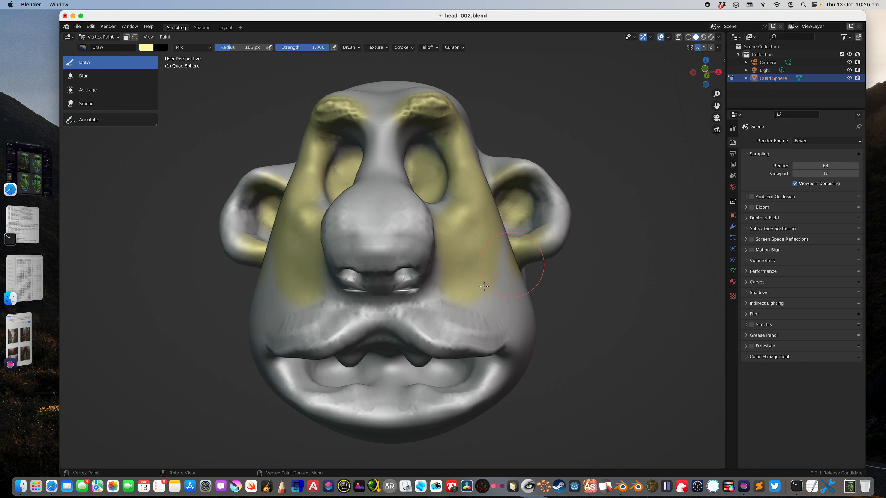
Paint the moustache and the lower lip in the same pale yellow
{"action": "mouse_move", "coordinate": [406, 313]}
{"action": "middle_mouse_down"}
{"action": "mouse_move", "coordinate": [442, 325]}
{"action": "mouse_move", "coordinate": [450, 353]}
{"action": "middle_mouse_up"}
{"action": "mouse_move", "coordinate": [450, 356]}
{"action": "left_mouse_down"}
{"action": "mouse_move", "coordinate": [412, 365]}
{"action": "mouse_move", "coordinate": [475, 384]}
{"action": "left_mouse_up"}
{"action": "middle_click_drag", "start_coordinate": [491, 382], "coordinate": [478, 391]}
{"action": "middle_click_drag", "start_coordinate": [488, 306], "coordinate": [449, 303]}
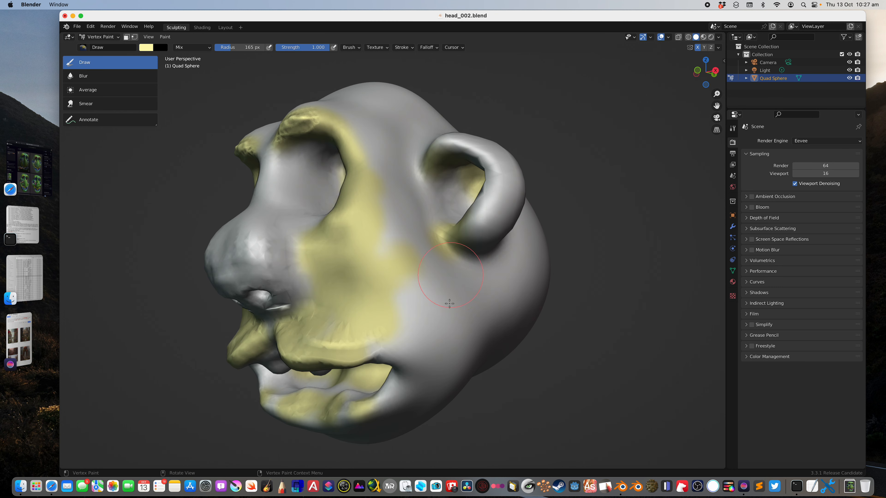
Extend the pale yellow over the nose, the forehead and the sides of the face around the ears
{"action": "mouse_move", "coordinate": [392, 154]}
{"action": "middle_mouse_down"}
{"action": "mouse_move", "coordinate": [417, 180]}
{"action": "mouse_move", "coordinate": [404, 182]}
{"action": "middle_mouse_up"}
{"action": "mouse_move", "coordinate": [358, 208]}
{"action": "left_mouse_down"}
{"action": "mouse_move", "coordinate": [353, 277]}
{"action": "mouse_move", "coordinate": [349, 267]}
{"action": "left_mouse_up"}
{"action": "middle_click_drag", "start_coordinate": [363, 262], "coordinate": [376, 253]}
{"action": "middle_click_drag", "start_coordinate": [552, 239], "coordinate": [474, 239]}
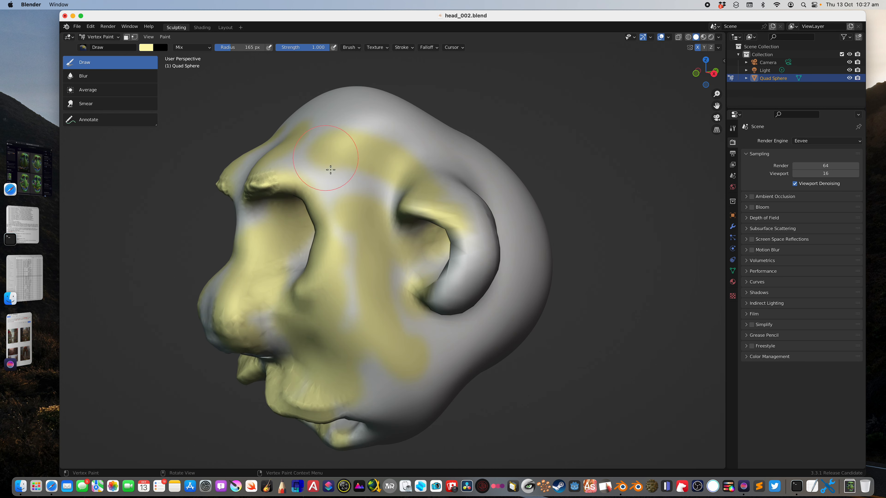
{"action": "scroll", "coordinate": [386, 189], "scroll_direction": "down", "scroll_amount": 3}
{"action": "mouse_move", "coordinate": [378, 198]}
{"action": "middle_mouse_down"}
{"action": "mouse_move", "coordinate": [418, 169]}
{"action": "mouse_move", "coordinate": [414, 189]}
{"action": "middle_mouse_up"}
Set the brush colour to orange and paint the brows, nose and inner ears
{"action": "right_click", "coordinate": [414, 189]}
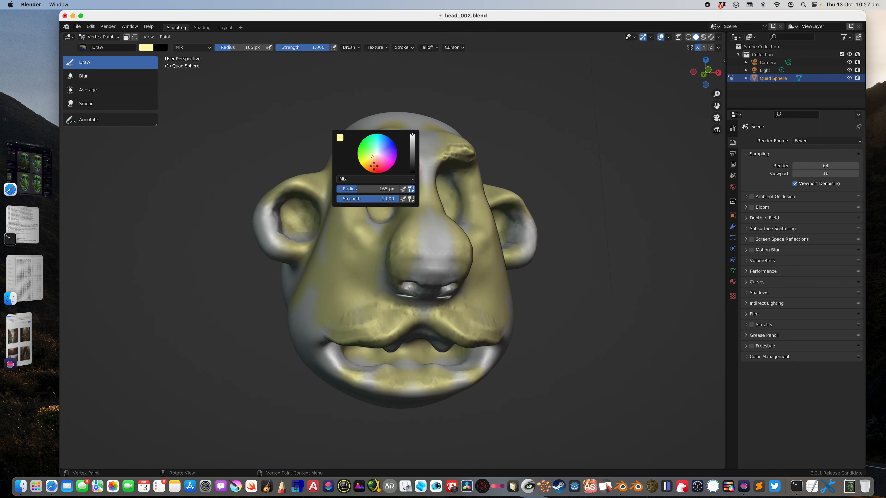
{"action": "middle_click_drag", "start_coordinate": [452, 166], "coordinate": [429, 165]}
{"action": "scroll", "coordinate": [415, 160], "scroll_direction": "up", "scroll_amount": 1}
{"action": "mouse_move", "coordinate": [404, 134]}
{"action": "left_mouse_down"}
{"action": "mouse_move", "coordinate": [457, 121]}
{"action": "mouse_move", "coordinate": [418, 213]}
{"action": "left_mouse_up"}
{"action": "left_click_drag", "start_coordinate": [534, 237], "coordinate": [519, 213]}
{"action": "mouse_move", "coordinate": [420, 309]}
{"action": "left_mouse_down"}
{"action": "mouse_move", "coordinate": [431, 272]}
{"action": "mouse_move", "coordinate": [424, 224]}
{"action": "mouse_move", "coordinate": [425, 265]}
{"action": "left_mouse_up"}
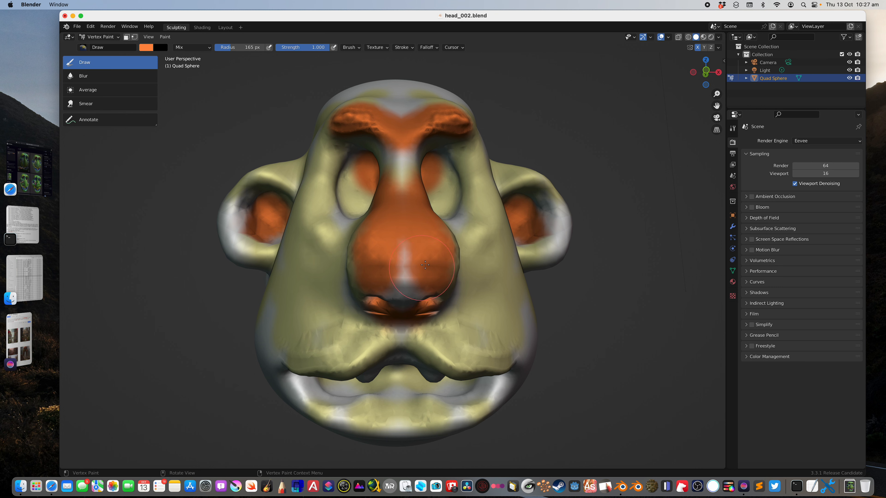
Set the brush colour to light green and paint the chin, lower lip and jaw sides
{"action": "middle_click_drag", "start_coordinate": [456, 237], "coordinate": [429, 208]}
{"action": "right_click", "coordinate": [429, 208]}
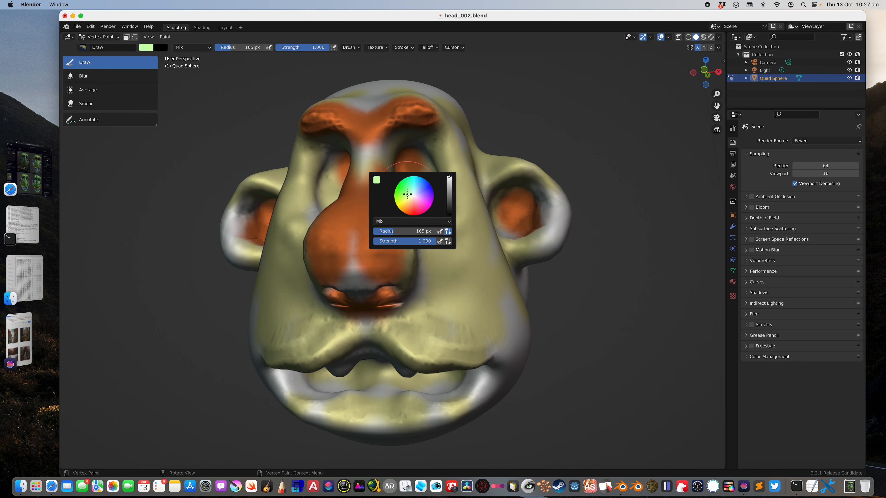
{"action": "left_click_drag", "start_coordinate": [407, 195], "coordinate": [406, 194]}
{"action": "left_click_drag", "start_coordinate": [514, 318], "coordinate": [507, 308]}
{"action": "middle_click_drag", "start_coordinate": [504, 348], "coordinate": [502, 330]}
{"action": "mouse_move", "coordinate": [496, 346]}
{"action": "left_mouse_down"}
{"action": "mouse_move", "coordinate": [415, 405]}
{"action": "mouse_move", "coordinate": [436, 406]}
{"action": "left_mouse_up"}
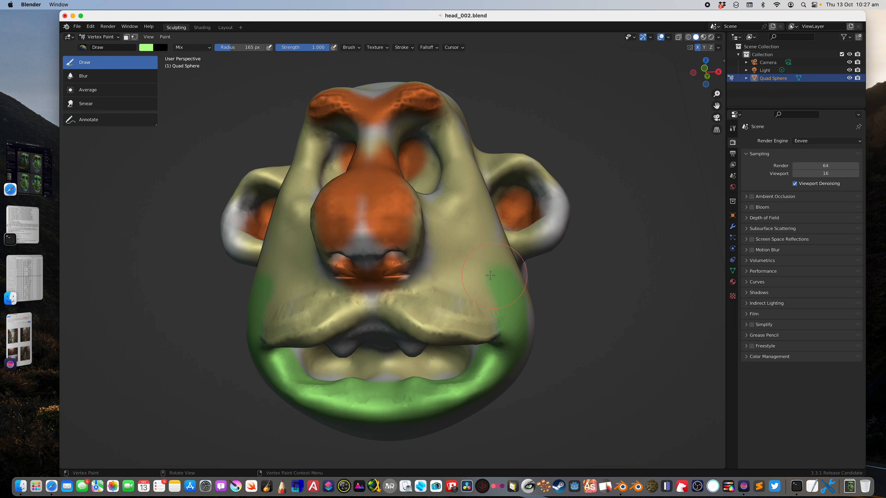
Paint the forehead light green and add green patches to the cheeks, nose and eye surrounds
{"action": "middle_click_drag", "start_coordinate": [483, 233], "coordinate": [450, 157]}
{"action": "mouse_move", "coordinate": [446, 122]}
{"action": "left_mouse_down"}
{"action": "mouse_move", "coordinate": [393, 129]}
{"action": "mouse_move", "coordinate": [396, 91]}
{"action": "left_mouse_up"}
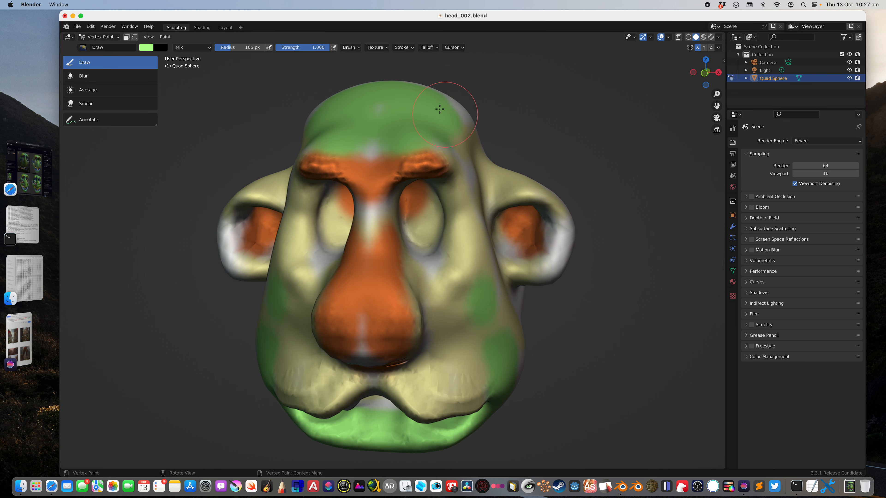
{"action": "left_click", "coordinate": [432, 261]}
{"action": "mouse_move", "coordinate": [431, 260]}
{"action": "middle_mouse_down"}
{"action": "mouse_move", "coordinate": [445, 239]}
{"action": "mouse_move", "coordinate": [460, 244]}
{"action": "middle_mouse_up"}
Set the brush colour to red and paint patches beside the eyes and on the upper and lower cheeks
{"action": "right_click", "coordinate": [469, 241]}
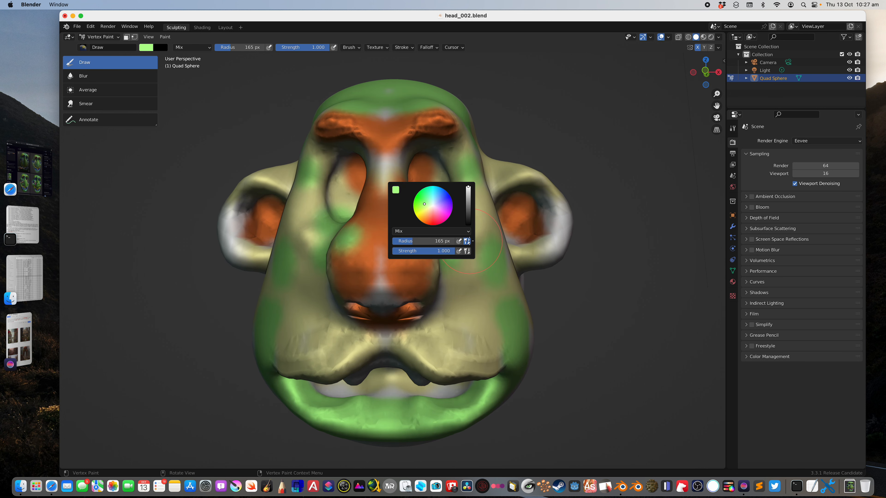
{"action": "left_click_drag", "start_coordinate": [507, 232], "coordinate": [483, 232]}
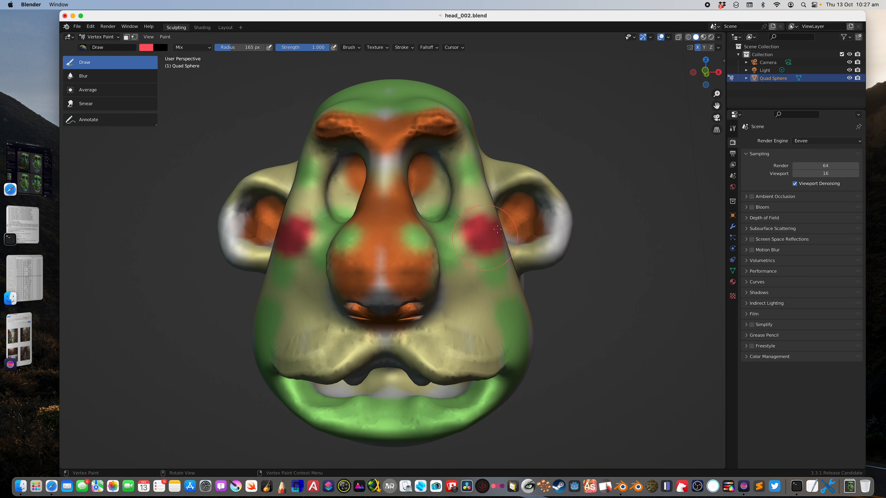
{"action": "left_click", "coordinate": [487, 204]}
{"action": "middle_click_drag", "start_coordinate": [490, 195], "coordinate": [487, 191]}
{"action": "mouse_move", "coordinate": [489, 168]}
{"action": "left_mouse_down"}
{"action": "mouse_move", "coordinate": [478, 157]}
{"action": "mouse_move", "coordinate": [467, 164]}
{"action": "left_mouse_up"}
{"action": "mouse_move", "coordinate": [478, 300]}
{"action": "left_mouse_down"}
{"action": "mouse_move", "coordinate": [473, 319]}
{"action": "mouse_move", "coordinate": [483, 335]}
{"action": "mouse_move", "coordinate": [490, 307]}
{"action": "left_mouse_up"}
{"action": "middle_click_drag", "start_coordinate": [488, 238], "coordinate": [483, 231]}
Set the brush colour to blue and paint the ear rims, the outer cheeks and the mouth area
{"action": "right_click", "coordinate": [454, 167]}
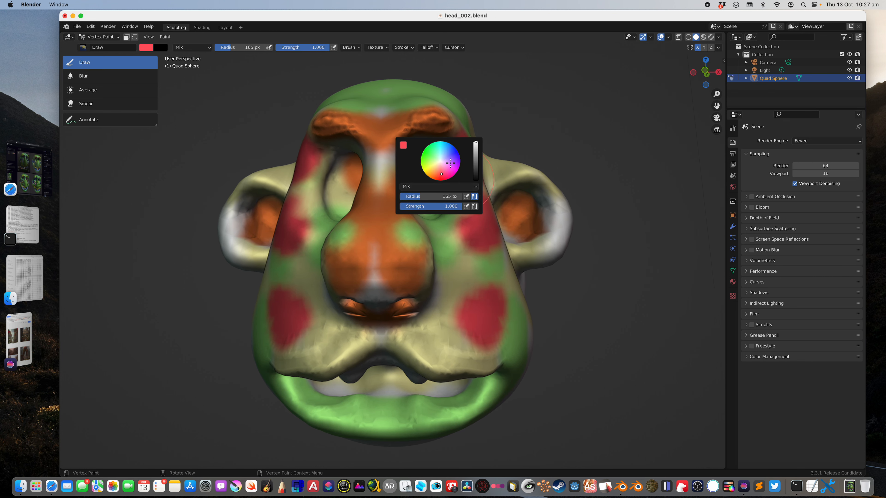
{"action": "mouse_move", "coordinate": [495, 157]}
{"action": "left_mouse_down"}
{"action": "mouse_move", "coordinate": [565, 196]}
{"action": "mouse_move", "coordinate": [572, 266]}
{"action": "mouse_move", "coordinate": [497, 254]}
{"action": "left_mouse_up"}
{"action": "middle_click_drag", "start_coordinate": [497, 254], "coordinate": [500, 233]}
{"action": "left_click_drag", "start_coordinate": [506, 262], "coordinate": [502, 293]}
{"action": "left_click", "coordinate": [509, 332]}
{"action": "middle_click_drag", "start_coordinate": [516, 363], "coordinate": [519, 342]}
{"action": "left_click_drag", "start_coordinate": [436, 308], "coordinate": [421, 300]}
Paint the moustache, mouth corners, lower cheeks and eyes in magenta pink
{"action": "right_click", "coordinate": [448, 307]}
{"action": "mouse_move", "coordinate": [469, 326]}
{"action": "left_mouse_down"}
{"action": "mouse_move", "coordinate": [464, 316]}
{"action": "mouse_move", "coordinate": [415, 316]}
{"action": "mouse_move", "coordinate": [394, 326]}
{"action": "left_mouse_up"}
{"action": "right_click", "coordinate": [392, 326]}
{"action": "left_click_drag", "start_coordinate": [366, 299], "coordinate": [367, 300]}
{"action": "mouse_move", "coordinate": [433, 327]}
{"action": "left_mouse_down"}
{"action": "mouse_move", "coordinate": [425, 321]}
{"action": "mouse_move", "coordinate": [461, 317]}
{"action": "left_mouse_up"}
{"action": "middle_click_drag", "start_coordinate": [463, 317], "coordinate": [464, 338]}
{"action": "mouse_move", "coordinate": [496, 345]}
{"action": "left_mouse_down"}
{"action": "mouse_move", "coordinate": [501, 340]}
{"action": "mouse_move", "coordinate": [448, 316]}
{"action": "mouse_move", "coordinate": [510, 323]}
{"action": "mouse_move", "coordinate": [491, 269]}
{"action": "left_mouse_up"}
{"action": "scroll", "coordinate": [466, 252], "scroll_direction": "down", "scroll_amount": 1}
{"action": "middle_click_drag", "start_coordinate": [451, 187], "coordinate": [455, 205]}
{"action": "scroll", "coordinate": [455, 205], "scroll_direction": "up", "scroll_amount": 1}
{"action": "mouse_move", "coordinate": [444, 194]}
{"action": "left_mouse_down"}
{"action": "mouse_move", "coordinate": [436, 154]}
{"action": "mouse_move", "coordinate": [439, 166]}
{"action": "left_mouse_up"}
Set the brush colour to bright yellow and paint the eyes, nose bridge, backs of the ears and back of the head
{"action": "right_click", "coordinate": [414, 135]}
{"action": "left_click", "coordinate": [394, 148]}
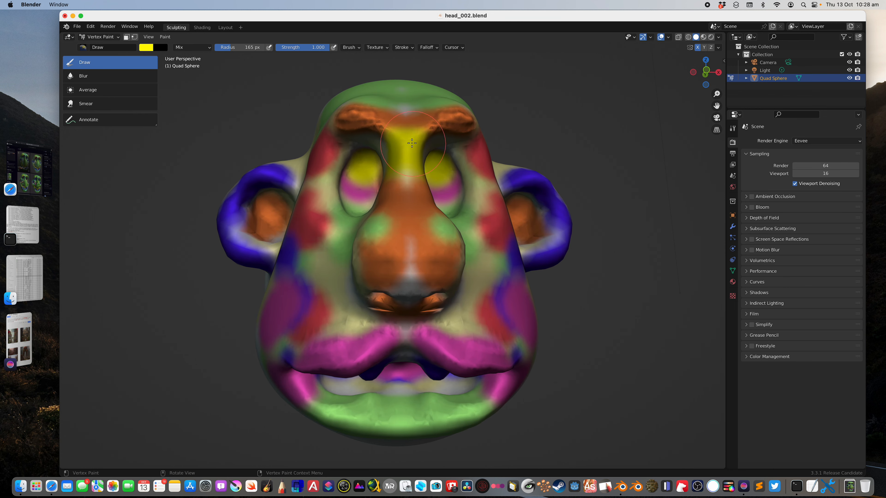
{"action": "middle_click_drag", "start_coordinate": [412, 151], "coordinate": [390, 206]}
{"action": "scroll", "coordinate": [393, 144], "scroll_direction": "down", "scroll_amount": 3}
{"action": "middle_click_drag", "start_coordinate": [459, 222], "coordinate": [402, 252]}
{"action": "mouse_move", "coordinate": [387, 199]}
{"action": "left_mouse_down"}
{"action": "mouse_move", "coordinate": [358, 289]}
{"action": "mouse_move", "coordinate": [370, 166]}
{"action": "mouse_move", "coordinate": [427, 336]}
{"action": "left_mouse_up"}
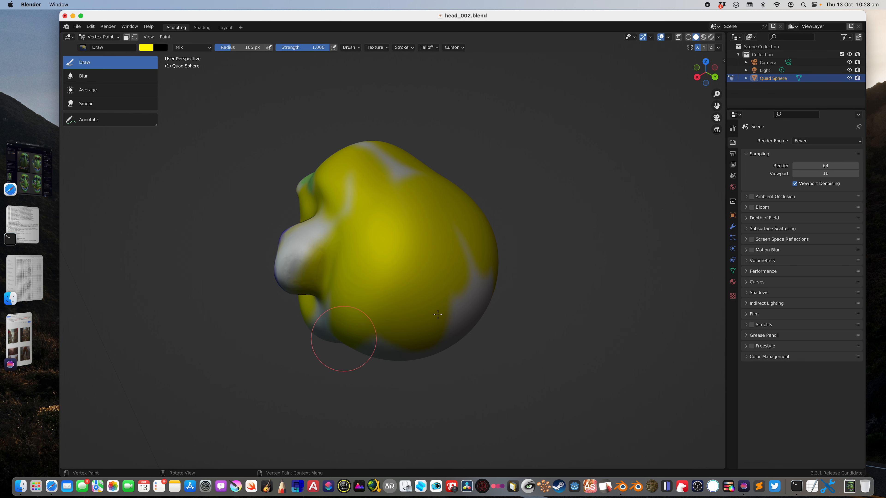
{"action": "middle_click_drag", "start_coordinate": [438, 314], "coordinate": [383, 349]}
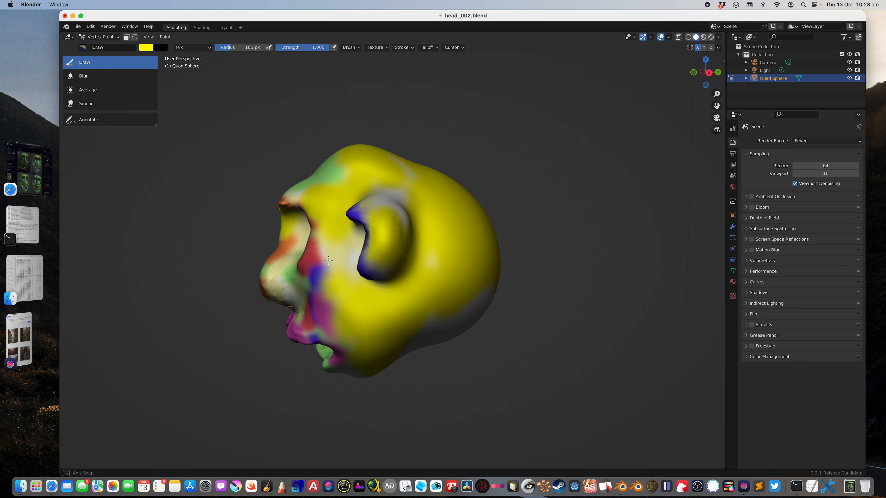
{"action": "scroll", "coordinate": [384, 251], "scroll_direction": "up", "scroll_amount": 3}
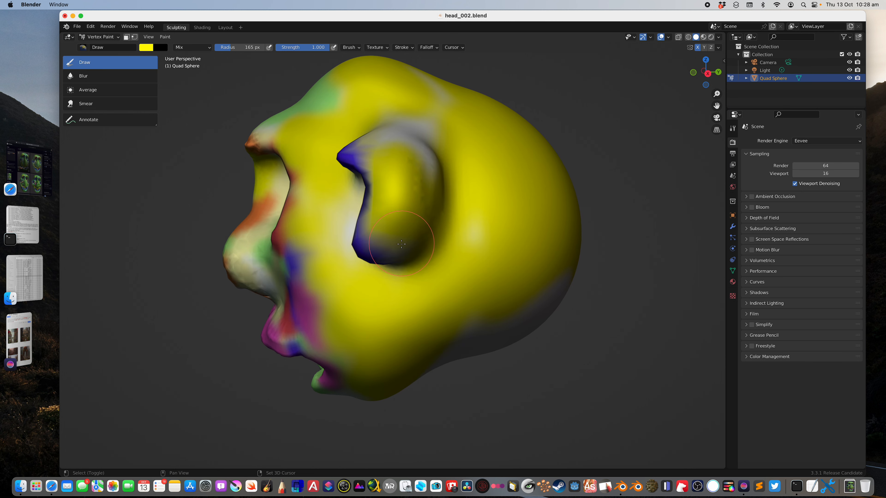
{"action": "scroll", "coordinate": [402, 243], "scroll_direction": "down", "scroll_amount": 3}
{"action": "middle_click_drag", "start_coordinate": [402, 244], "coordinate": [451, 222]}
Set the brush colour to purple and paint the cheeks, brows, forehead patches and eyes
{"action": "right_click", "coordinate": [466, 211]}
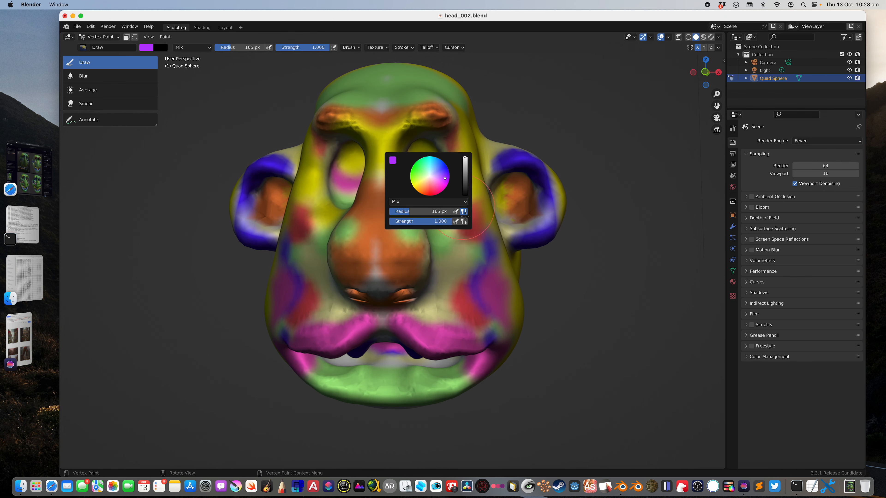
{"action": "left_click_drag", "start_coordinate": [478, 278], "coordinate": [473, 204]}
{"action": "mouse_move", "coordinate": [469, 163]}
{"action": "left_mouse_down"}
{"action": "mouse_move", "coordinate": [450, 112]}
{"action": "mouse_move", "coordinate": [416, 81]}
{"action": "mouse_move", "coordinate": [435, 189]}
{"action": "left_mouse_up"}
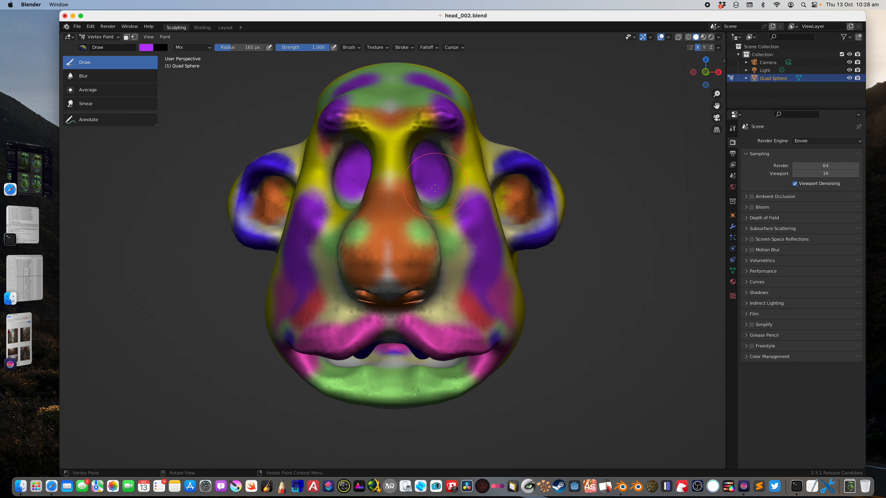
Set the brush colour to pale pink and paint over both eyes
{"action": "right_click", "coordinate": [427, 160]}
{"action": "left_click_drag", "start_coordinate": [394, 127], "coordinate": [391, 130]}
{"action": "middle_click_drag", "start_coordinate": [434, 150], "coordinate": [432, 181], "text": "shift"}
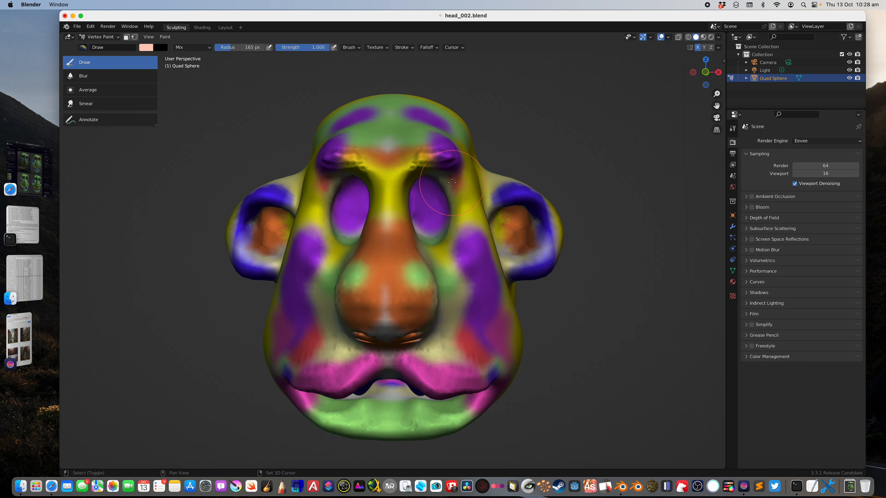
{"action": "scroll", "coordinate": [443, 177], "scroll_direction": "up", "scroll_amount": 1}
{"action": "left_click_drag", "start_coordinate": [440, 181], "coordinate": [437, 203]}
{"action": "middle_click_drag", "start_coordinate": [438, 201], "coordinate": [436, 182]}
Repaint the eyes lavender and cover their upper part with pale yellow
{"action": "right_click", "coordinate": [436, 179]}
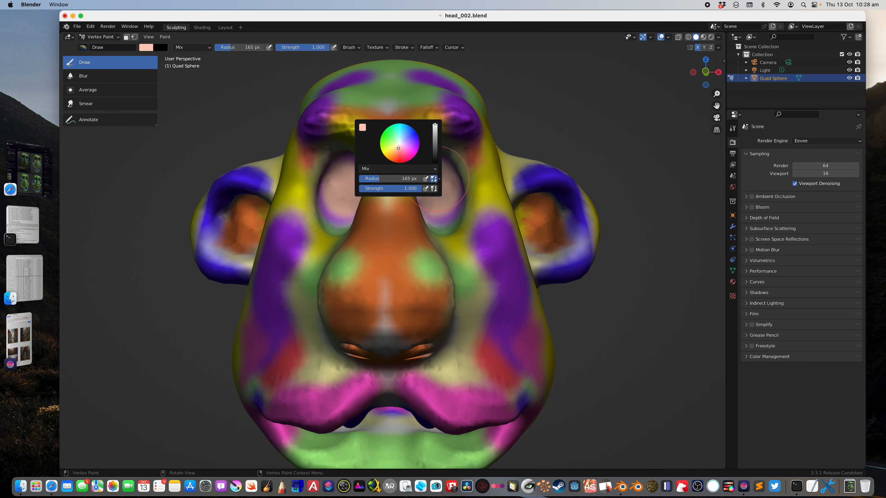
{"action": "mouse_move", "coordinate": [436, 170]}
{"action": "left_mouse_down"}
{"action": "mouse_move", "coordinate": [438, 191]}
{"action": "mouse_move", "coordinate": [436, 178]}
{"action": "left_mouse_up"}
{"action": "right_click", "coordinate": [437, 188]}
{"action": "left_click", "coordinate": [447, 196]}
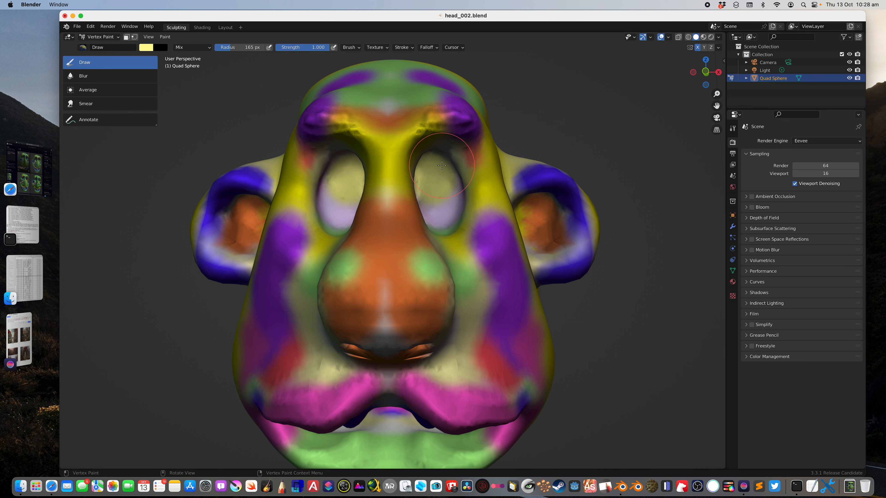
Dab lavender on the eyes and on the areas just beside them
{"action": "right_click", "coordinate": [440, 168]}
{"action": "left_click", "coordinate": [409, 130]}
{"action": "left_click", "coordinate": [477, 183]}
{"action": "left_click", "coordinate": [434, 174]}
{"action": "left_click", "coordinate": [439, 181]}
Set the brush colour to black and paint a dark pupil in each eye
{"action": "right_click", "coordinate": [436, 167]}
{"action": "left_click_drag", "start_coordinate": [397, 133], "coordinate": [386, 140]}
{"action": "middle_click_drag", "start_coordinate": [492, 188], "coordinate": [468, 178]}
{"action": "mouse_move", "coordinate": [421, 167]}
{"action": "left_mouse_down"}
{"action": "mouse_move", "coordinate": [422, 175]}
{"action": "mouse_move", "coordinate": [414, 151]}
{"action": "mouse_move", "coordinate": [431, 144]}
{"action": "mouse_move", "coordinate": [436, 117]}
{"action": "left_mouse_up"}
Set the brush colour to white and dab a highlight in the centre of each pupil
{"action": "right_click", "coordinate": [416, 167]}
{"action": "scroll", "coordinate": [451, 164], "scroll_direction": "up", "scroll_amount": 1}
{"action": "right_click", "coordinate": [428, 150]}
{"action": "left_click_drag", "start_coordinate": [429, 145], "coordinate": [432, 149]}
{"action": "scroll", "coordinate": [436, 157], "scroll_direction": "down", "scroll_amount": 4}
{"action": "middle_click_drag", "start_coordinate": [439, 206], "coordinate": [459, 214]}
{"action": "scroll", "coordinate": [450, 213], "scroll_direction": "up", "scroll_amount": 2}
Set the brush colour to warm yellow and paint the lower eyes and the skin beside them
{"action": "right_click", "coordinate": [436, 175]}
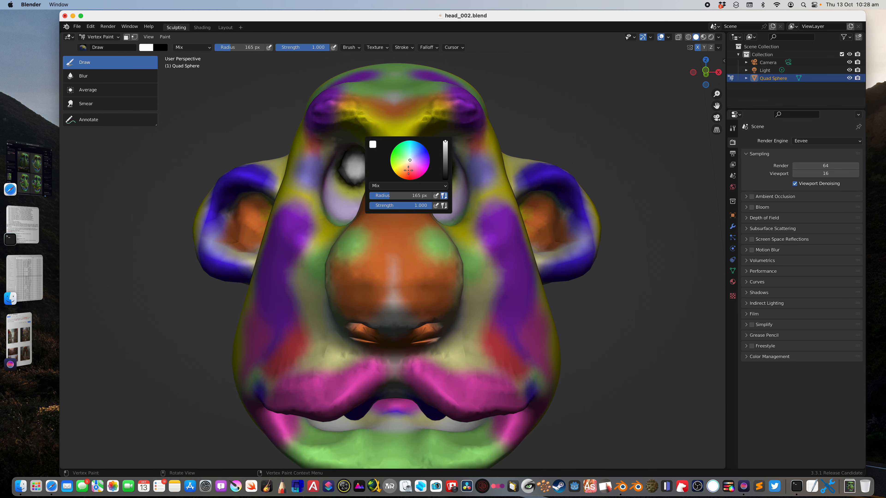
{"action": "mouse_move", "coordinate": [464, 201]}
{"action": "left_mouse_down"}
{"action": "mouse_move", "coordinate": [455, 199]}
{"action": "mouse_move", "coordinate": [460, 187]}
{"action": "mouse_move", "coordinate": [483, 177]}
{"action": "left_mouse_up"}
{"action": "scroll", "coordinate": [483, 177], "scroll_direction": "down", "scroll_amount": 2}
Recolour the brows in saturated purple and add purple patches at the outer sides of the eyes
{"action": "right_click", "coordinate": [471, 176]}
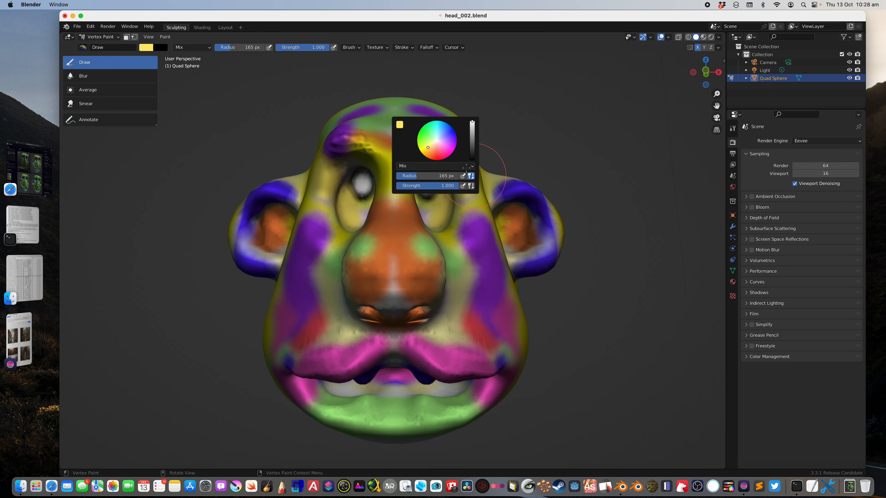
{"action": "left_click_drag", "start_coordinate": [436, 143], "coordinate": [440, 146]}
{"action": "middle_click_drag", "start_coordinate": [370, 124], "coordinate": [373, 141]}
{"action": "left_click_drag", "start_coordinate": [389, 152], "coordinate": [439, 151]}
{"action": "right_click", "coordinate": [440, 152]}
{"action": "left_click", "coordinate": [423, 120]}
{"action": "middle_click_drag", "start_coordinate": [497, 153], "coordinate": [479, 150]}
{"action": "mouse_move", "coordinate": [444, 147]}
{"action": "left_mouse_down"}
{"action": "mouse_move", "coordinate": [409, 156]}
{"action": "mouse_move", "coordinate": [414, 150]}
{"action": "left_mouse_up"}
{"action": "left_click_drag", "start_coordinate": [462, 171], "coordinate": [464, 189]}
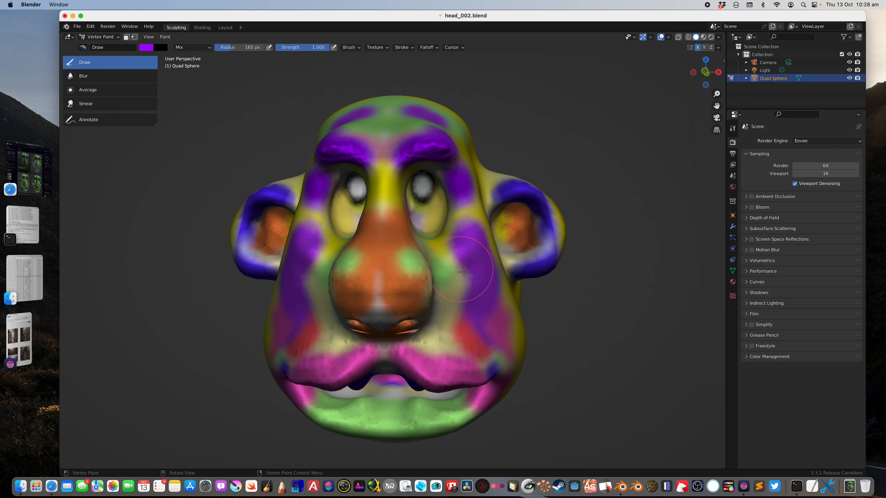
Paint purple over the centre of the moustache, the inner mouth and the cheeks beside the nose
{"action": "middle_click_drag", "start_coordinate": [463, 292], "coordinate": [481, 273]}
{"action": "left_click_drag", "start_coordinate": [457, 331], "coordinate": [442, 327]}
{"action": "middle_click_drag", "start_coordinate": [440, 331], "coordinate": [432, 311]}
{"action": "left_click_drag", "start_coordinate": [429, 303], "coordinate": [427, 292]}
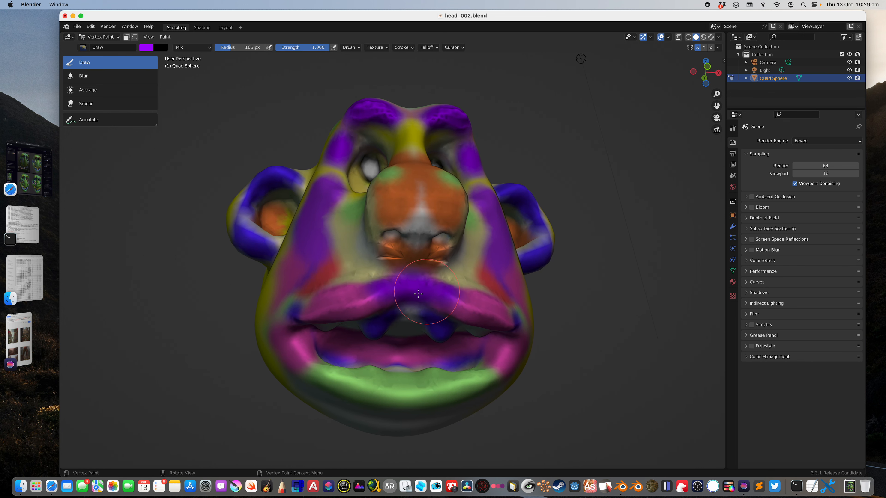
{"action": "middle_click_drag", "start_coordinate": [418, 295], "coordinate": [419, 281]}
{"action": "mouse_move", "coordinate": [419, 293]}
{"action": "left_mouse_down"}
{"action": "mouse_move", "coordinate": [397, 278]}
{"action": "mouse_move", "coordinate": [481, 290]}
{"action": "mouse_move", "coordinate": [443, 272]}
{"action": "left_mouse_up"}
{"action": "middle_click_drag", "start_coordinate": [426, 257], "coordinate": [421, 288]}
{"action": "mouse_move", "coordinate": [464, 285]}
{"action": "left_mouse_down"}
{"action": "mouse_move", "coordinate": [466, 229]}
{"action": "mouse_move", "coordinate": [459, 248]}
{"action": "left_mouse_up"}
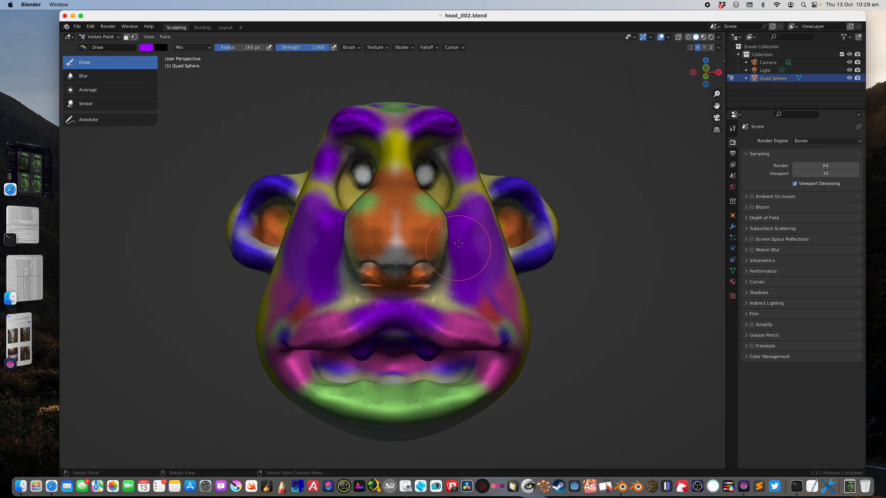
Set the brush colour to yellow-green and paint the cheeks beside the nose
{"action": "right_click", "coordinate": [458, 245]}
{"action": "left_click", "coordinate": [412, 213]}
{"action": "mouse_move", "coordinate": [499, 207]}
{"action": "left_mouse_down"}
{"action": "mouse_move", "coordinate": [454, 258]}
{"action": "mouse_move", "coordinate": [483, 292]}
{"action": "mouse_move", "coordinate": [463, 292]}
{"action": "left_mouse_up"}
{"action": "scroll", "coordinate": [482, 294], "scroll_direction": "down", "scroll_amount": 2}
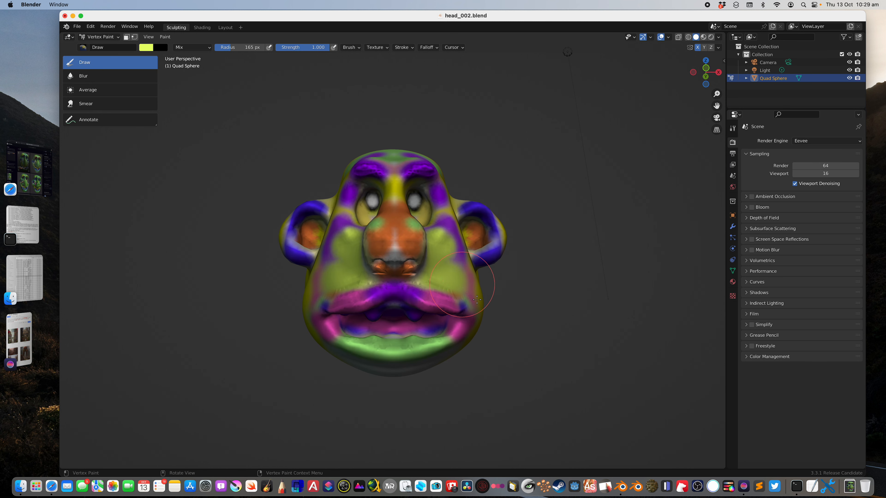
Change the brush colour to light green, return to the front of the head and save the file
{"action": "middle_click_drag", "start_coordinate": [476, 303], "coordinate": [457, 285]}
{"action": "right_click", "coordinate": [454, 283]}
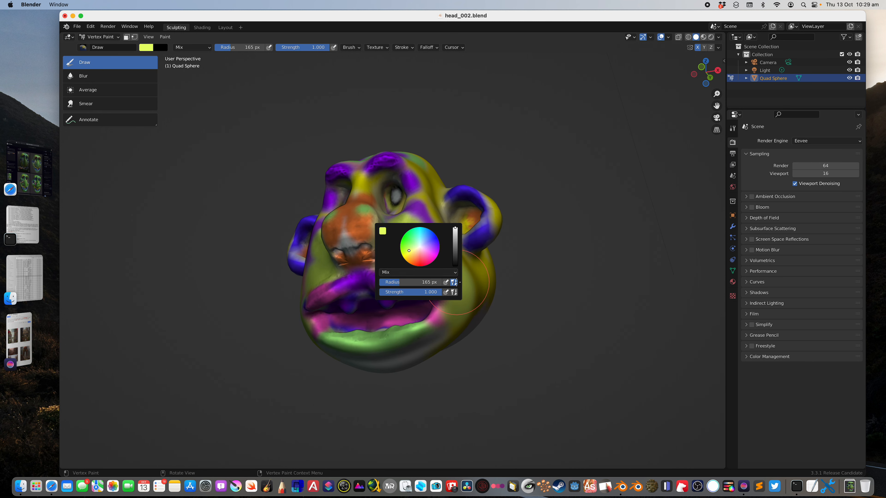
{"action": "left_click", "coordinate": [411, 241]}
{"action": "mouse_move", "coordinate": [481, 311]}
{"action": "middle_mouse_down"}
{"action": "mouse_move", "coordinate": [441, 179]}
{"action": "mouse_move", "coordinate": [485, 258]}
{"action": "mouse_move", "coordinate": [402, 233]}
{"action": "middle_mouse_up"}
{"action": "key", "text": "super+s"}
Switch the head to Object Mode and set the viewport shading colour to Attribute
{"action": "left_click", "coordinate": [100, 36]}
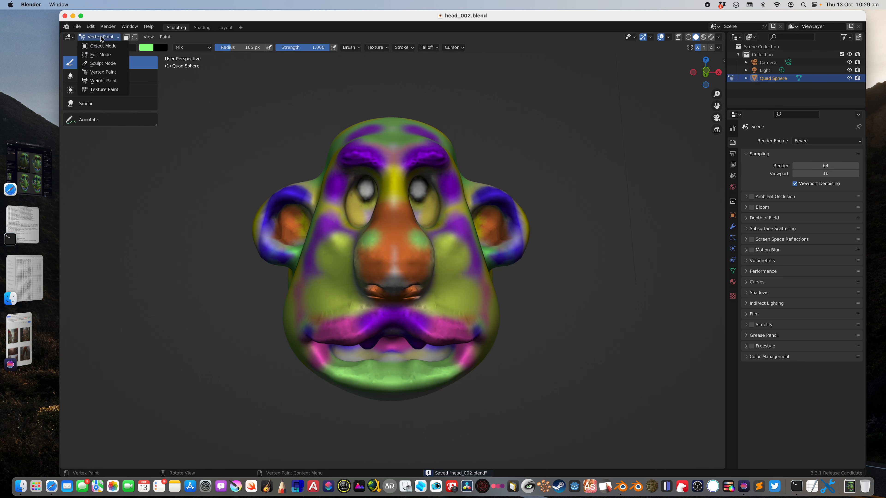
{"action": "left_click", "coordinate": [99, 44]}
{"action": "middle_click_drag", "start_coordinate": [431, 191], "coordinate": [428, 184], "text": "shift"}
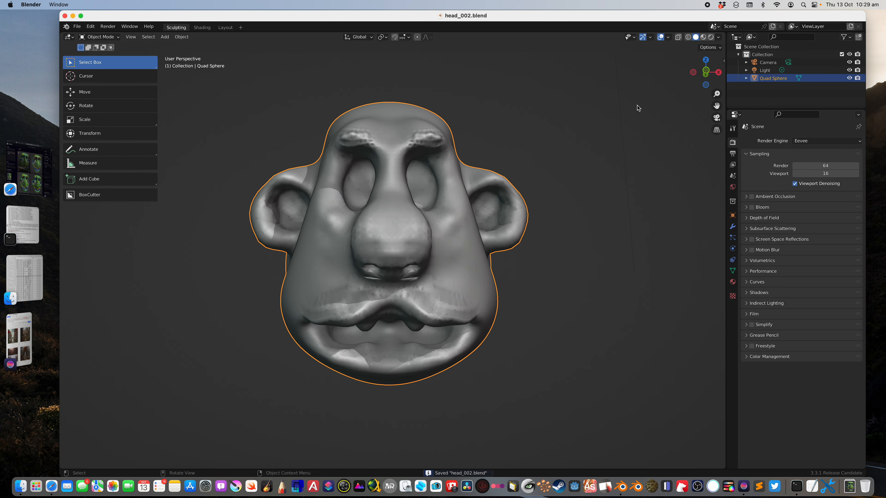
{"action": "left_click", "coordinate": [719, 37]}
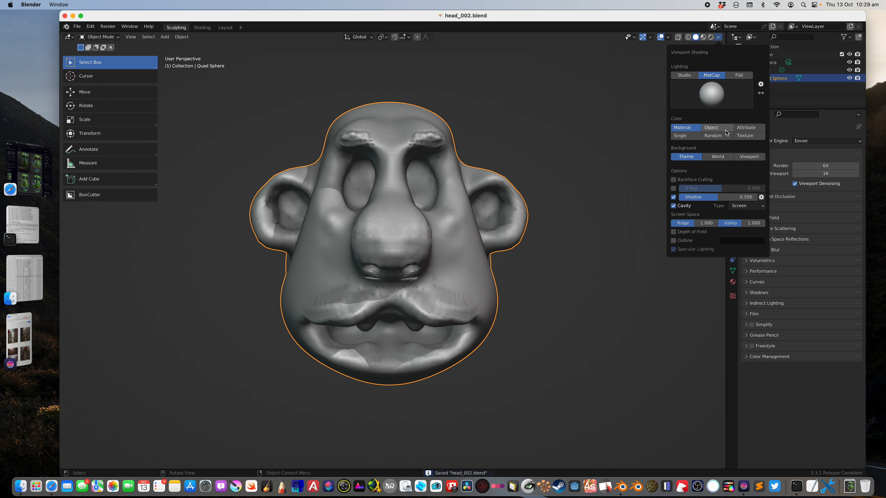
{"action": "left_click", "coordinate": [747, 128]}
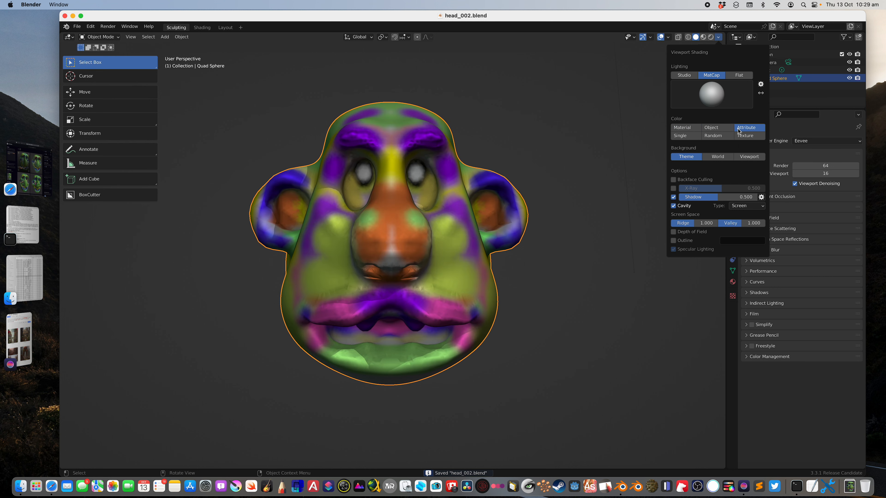
{"action": "left_click", "coordinate": [719, 37]}
{"action": "middle_click_drag", "start_coordinate": [567, 162], "coordinate": [570, 157]}
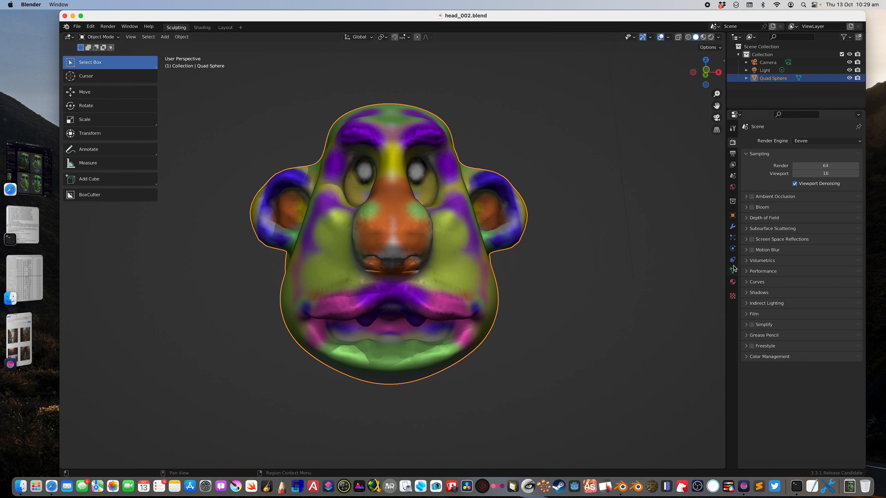
Show the head's mesh data properties, save the file and deselect the head
{"action": "left_click", "coordinate": [732, 270]}
{"action": "middle_click_drag", "start_coordinate": [584, 241], "coordinate": [582, 252]}
{"action": "key", "text": "super+s"}
{"action": "left_click", "coordinate": [583, 243]}
Change the viewport MatCap to the bright white glossy sphere with a soft highlight and save the file
{"action": "left_click", "coordinate": [719, 37]}
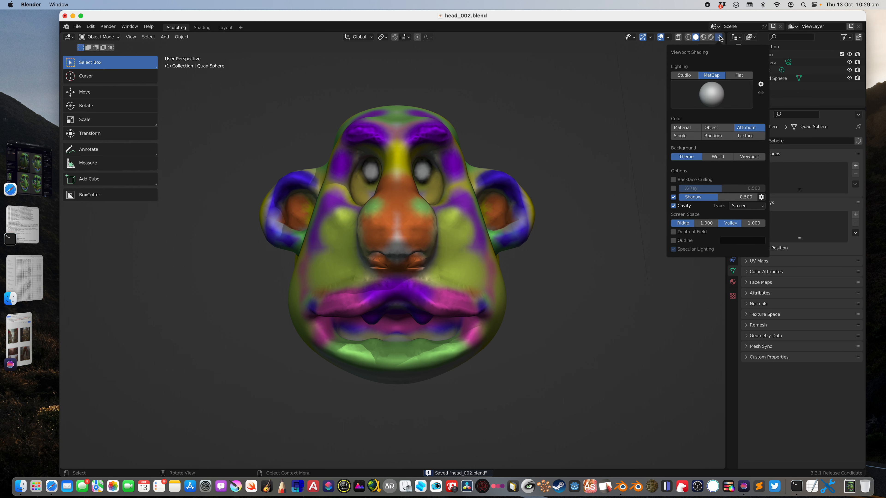
{"action": "left_click", "coordinate": [712, 88]}
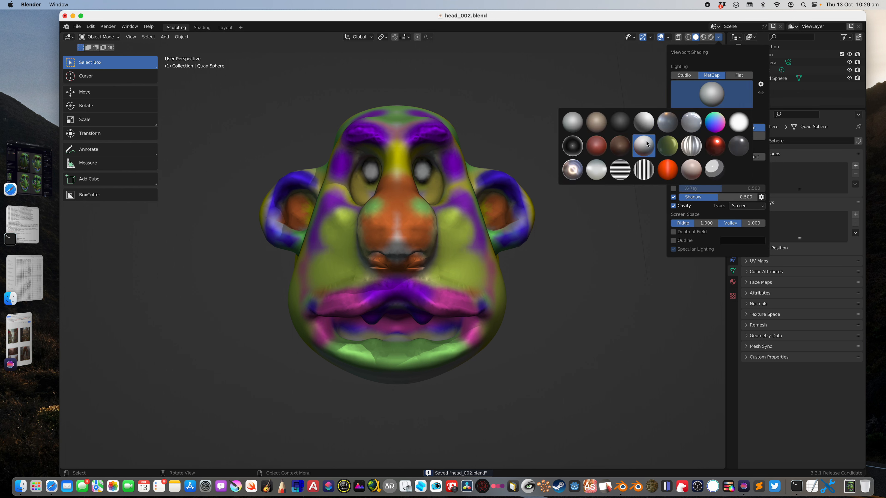
{"action": "left_click", "coordinate": [649, 143]}
{"action": "left_click", "coordinate": [724, 95]}
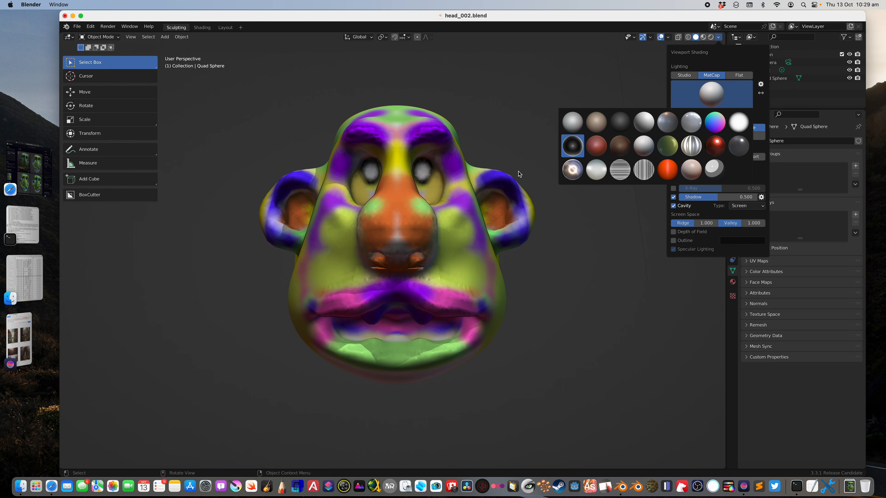
{"action": "key", "text": "super+s"}
Capture a screenshot of the whole painted head from the front and save the file
{"action": "mouse_move", "coordinate": [377, 226]}
{"action": "middle_mouse_down"}
{"action": "mouse_move", "coordinate": [460, 223]}
{"action": "mouse_move", "coordinate": [380, 225]}
{"action": "middle_mouse_up"}
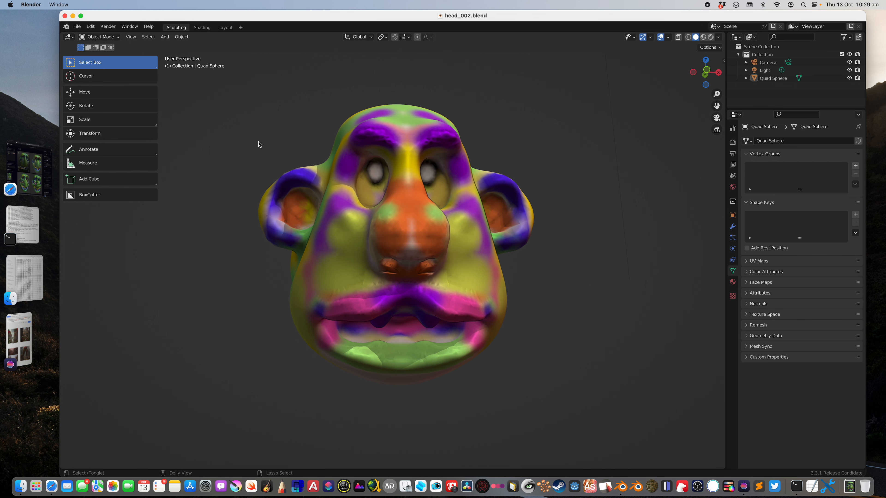
{"action": "mouse_move", "coordinate": [251, 117]}
{"action": "middle_mouse_down"}
{"action": "mouse_move", "coordinate": [267, 131]}
{"action": "mouse_move", "coordinate": [260, 120]}
{"action": "middle_mouse_up"}
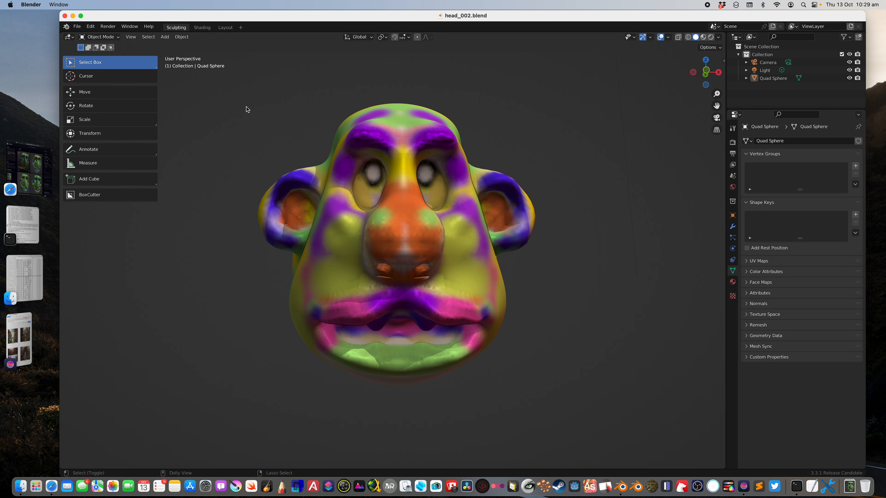
{"action": "mouse_move", "coordinate": [247, 92]}
{"action": "left_mouse_down"}
{"action": "mouse_move", "coordinate": [554, 377]}
{"action": "mouse_move", "coordinate": [545, 387]}
{"action": "left_mouse_up"}
{"action": "key", "text": "super+s"}
Switch the viewport to rendered shading, select the head and show its material settings
{"action": "left_click", "coordinate": [710, 37]}
{"action": "mouse_move", "coordinate": [500, 195]}
{"action": "middle_mouse_down"}
{"action": "mouse_move", "coordinate": [518, 193]}
{"action": "mouse_move", "coordinate": [496, 193]}
{"action": "middle_mouse_up"}
{"action": "left_click", "coordinate": [496, 193]}
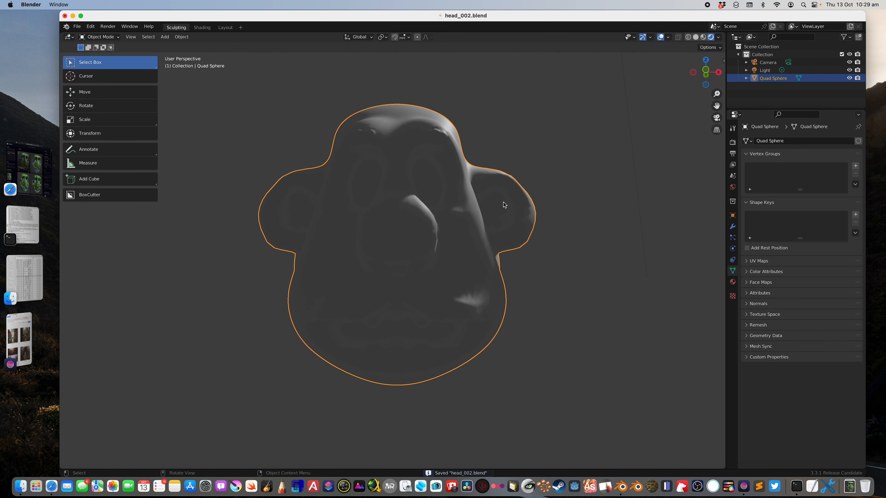
{"action": "left_click", "coordinate": [732, 283]}
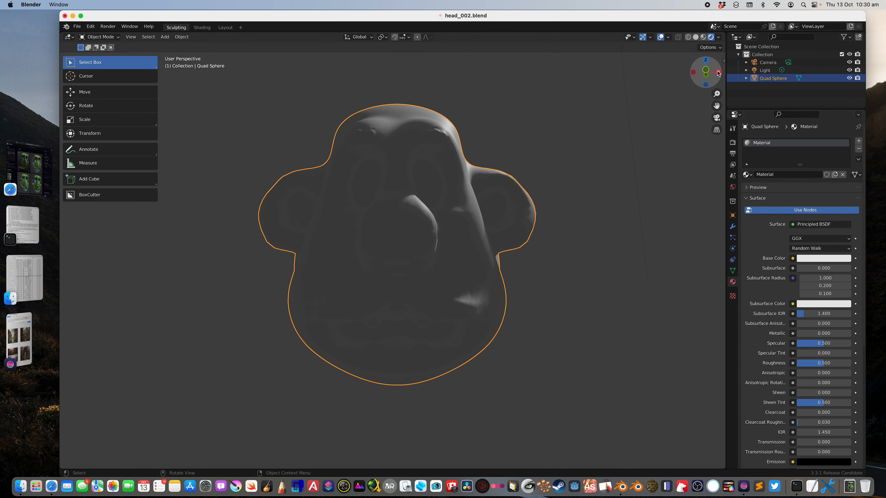
Split the 3D viewport into two stacked areas and turn the upper one into a Shader Editor
{"action": "left_click", "coordinate": [719, 37]}
{"action": "left_click_drag", "start_coordinate": [725, 34], "coordinate": [720, 259]}
{"action": "left_click", "coordinate": [69, 36]}
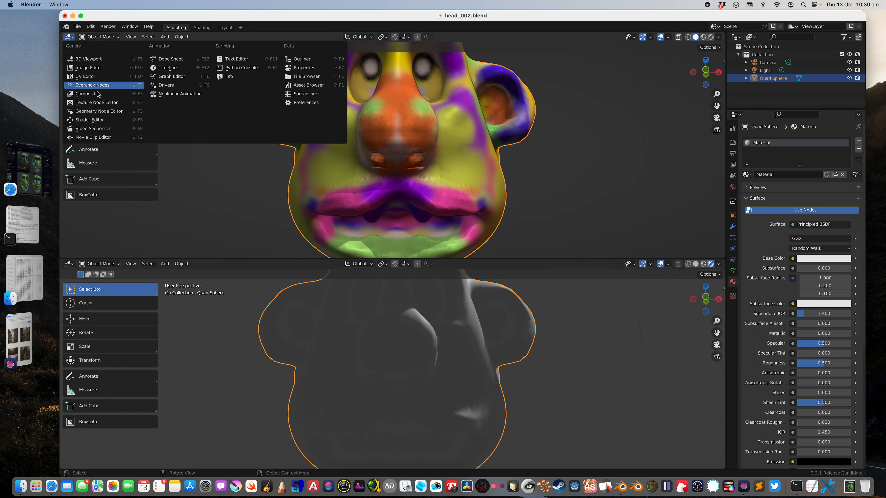
{"action": "left_click", "coordinate": [104, 121]}
Add a Color Attribute node set to Col and connect its Color output to the Principled BSDF's Base Color
{"action": "key", "text": "Home"}
{"action": "scroll", "coordinate": [280, 103], "scroll_direction": "up", "scroll_amount": 2}
{"action": "key", "text": "shift+a"}
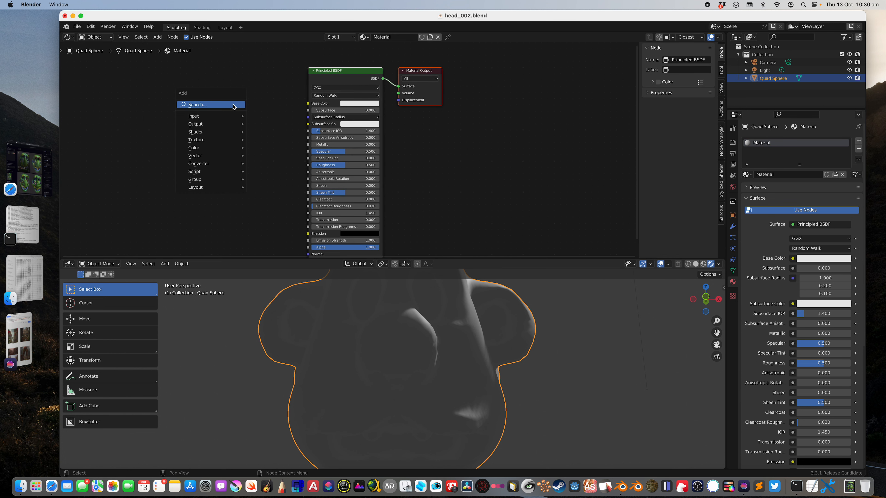
{"action": "left_click", "coordinate": [232, 105]}
{"action": "type", "text": "color"}
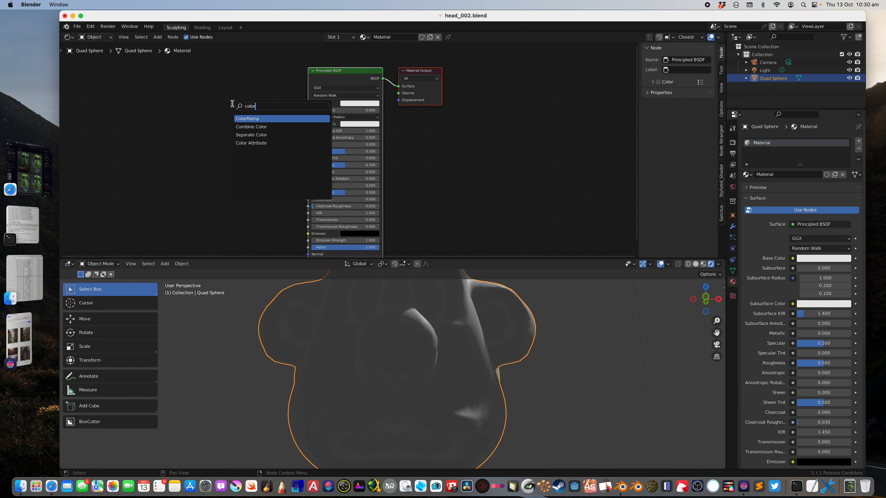
{"action": "left_click", "coordinate": [244, 142]}
{"action": "left_click", "coordinate": [240, 136]}
{"action": "left_click", "coordinate": [239, 123]}
{"action": "left_click", "coordinate": [239, 133]}
{"action": "scroll", "coordinate": [207, 119], "scroll_direction": "up", "scroll_amount": 2}
{"action": "left_click_drag", "start_coordinate": [228, 90], "coordinate": [293, 86]}
{"action": "key", "text": "g"}
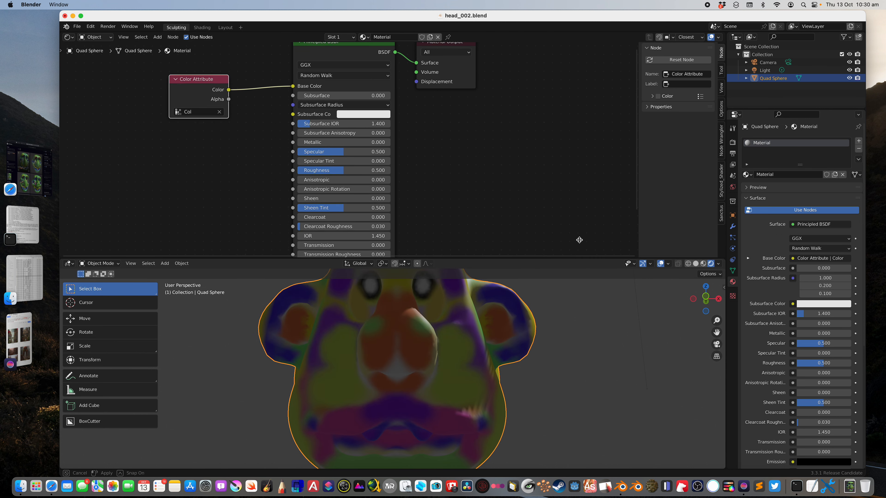
Enlarge the 3D viewport beneath the node editor, deselect the head and save the file
{"action": "left_click_drag", "start_coordinate": [581, 245], "coordinate": [662, 164]}
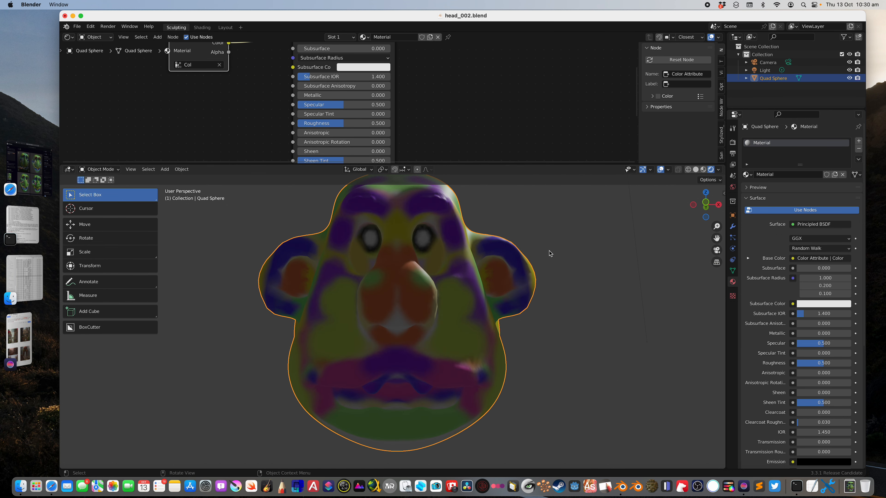
{"action": "scroll", "coordinate": [540, 253], "scroll_direction": "down", "scroll_amount": 3}
{"action": "left_click", "coordinate": [514, 253]}
{"action": "key", "text": "super+s"}
Add a Sun light and rotate it freely so it lights the face from the front
{"action": "key", "text": "shift+a"}
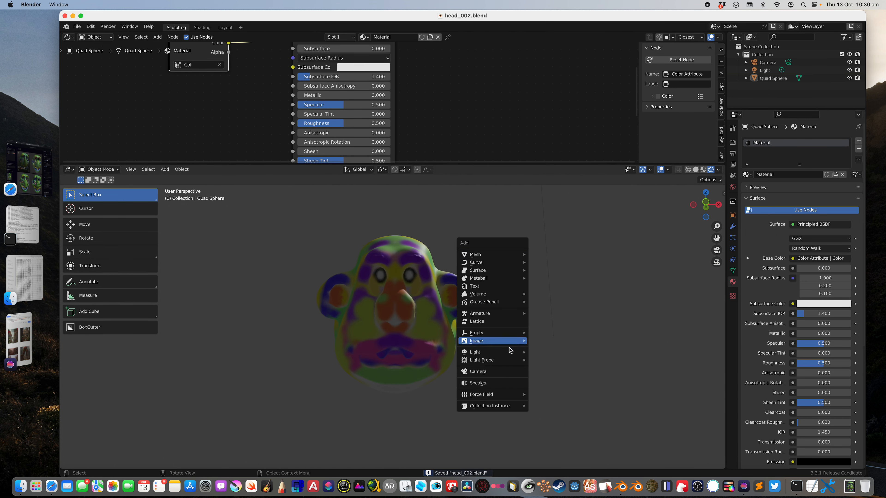
{"action": "left_click", "coordinate": [551, 360]}
{"action": "key", "text": "r"}
{"action": "key", "text": "r"}
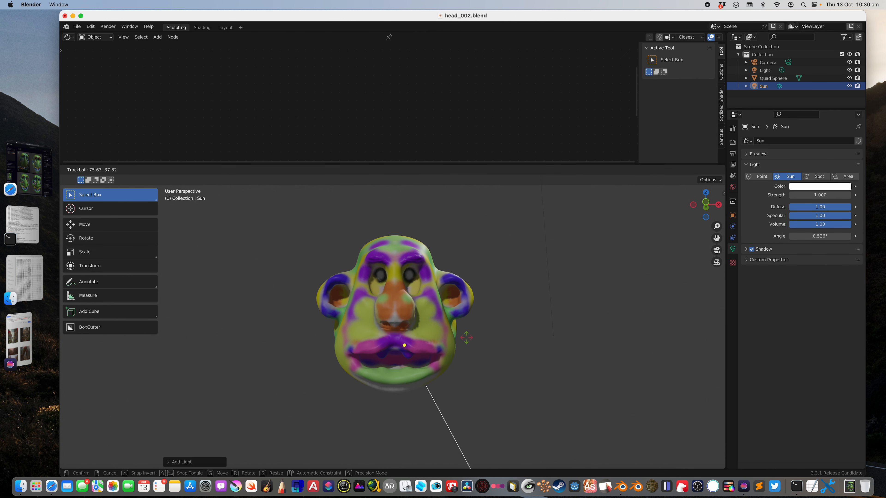
{"action": "left_click", "coordinate": [478, 329]}
{"action": "scroll", "coordinate": [480, 326], "scroll_direction": "up", "scroll_amount": 3}
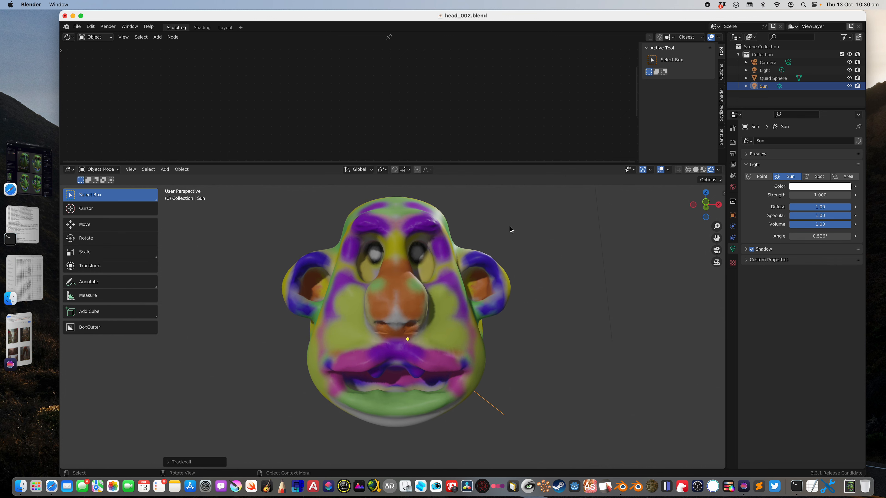
Select the head and set its material's Roughness to 0.323 and Subsurface to 0.114 in the node editor
{"action": "left_click_drag", "start_coordinate": [528, 163], "coordinate": [527, 117]}
{"action": "left_click", "coordinate": [424, 198]}
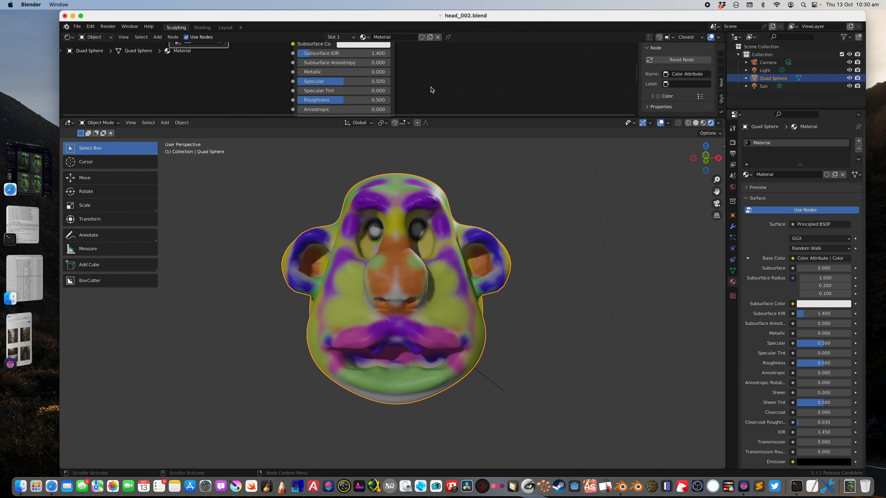
{"action": "left_click_drag", "start_coordinate": [436, 116], "coordinate": [436, 205]}
{"action": "left_click_drag", "start_coordinate": [348, 158], "coordinate": [326, 157]}
{"action": "left_click_drag", "start_coordinate": [316, 85], "coordinate": [300, 81]}
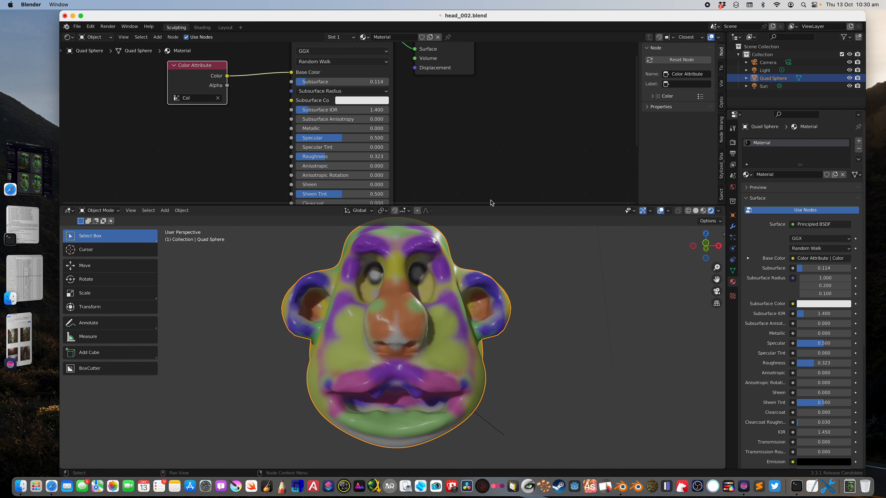
Enlarge the 3D viewport, capture a screenshot of the rendered head and save the file
{"action": "left_click_drag", "start_coordinate": [647, 205], "coordinate": [648, 138]}
{"action": "left_click_drag", "start_coordinate": [269, 176], "coordinate": [522, 423]}
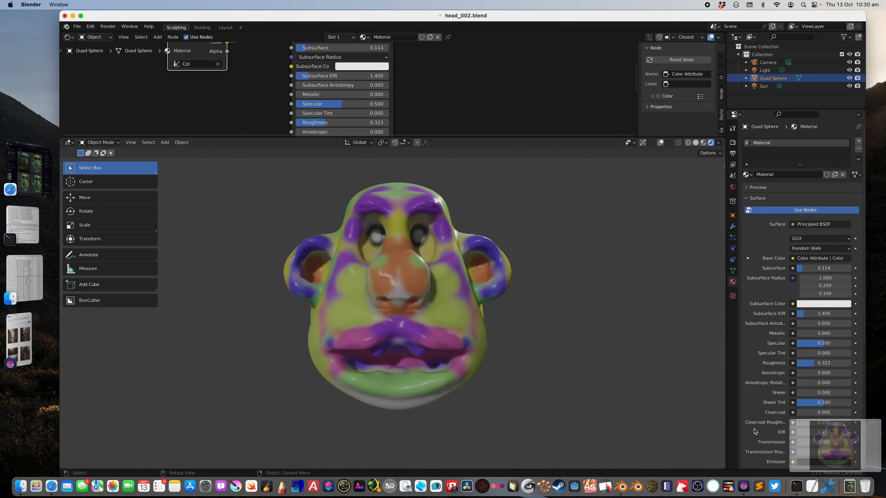
{"action": "key", "text": "super+s"}
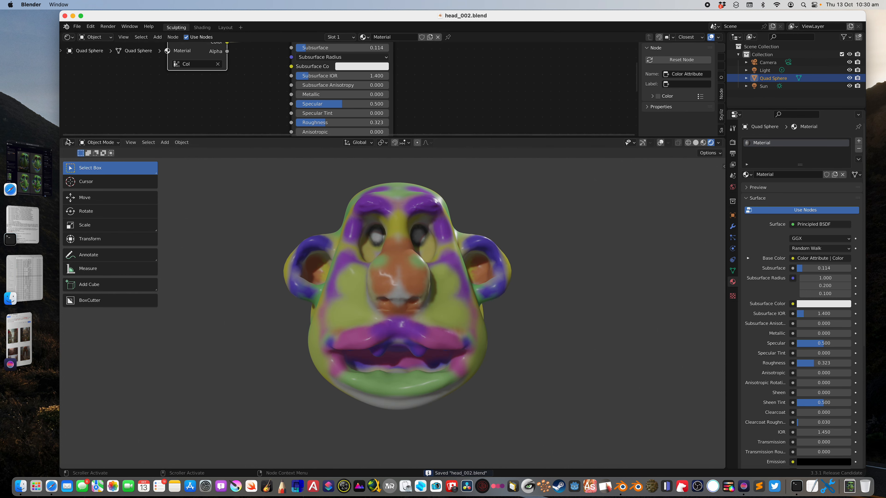
Switch to Playground AI in Safari and replace the image-to-image source with Screenshot 2022-10-13 at 10.30.45 am.png from the Desktop
{"action": "left_click", "coordinate": [30, 169]}
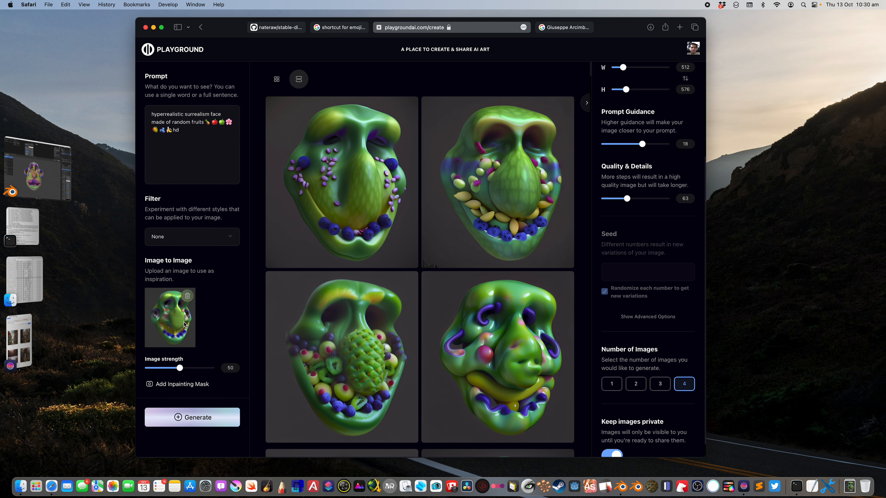
{"action": "left_click", "coordinate": [186, 297]}
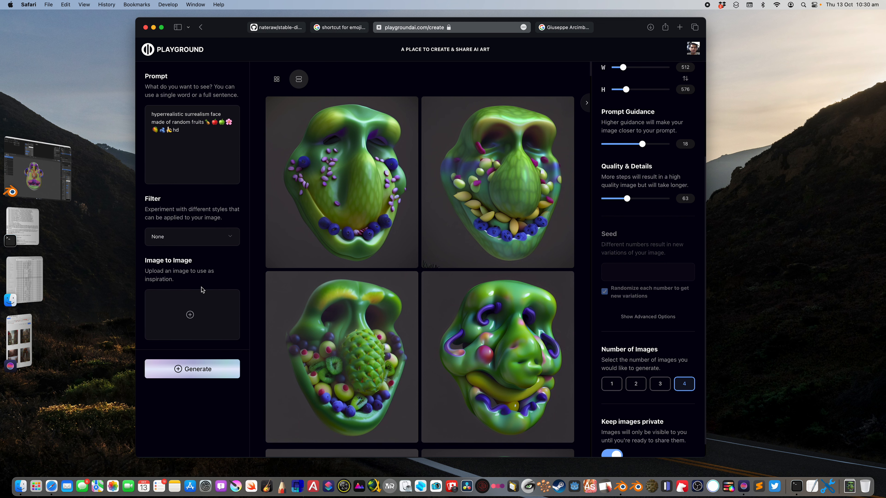
{"action": "left_click", "coordinate": [191, 316]}
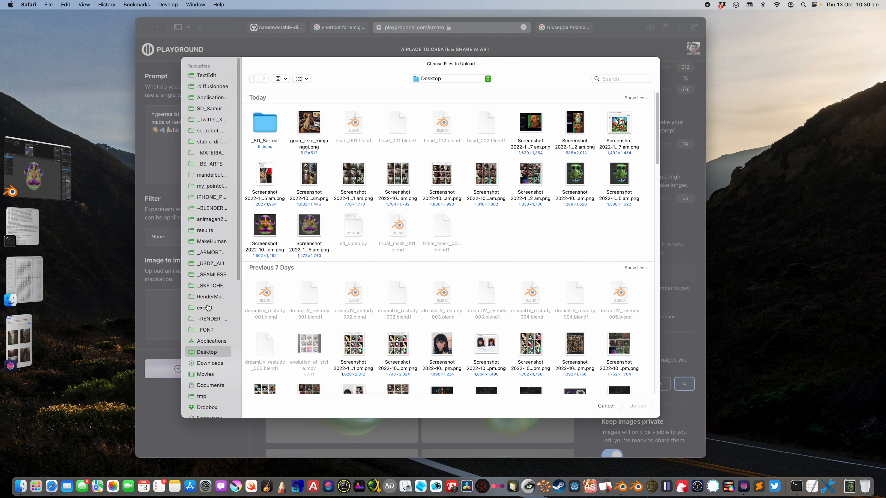
{"action": "left_click", "coordinate": [208, 366]}
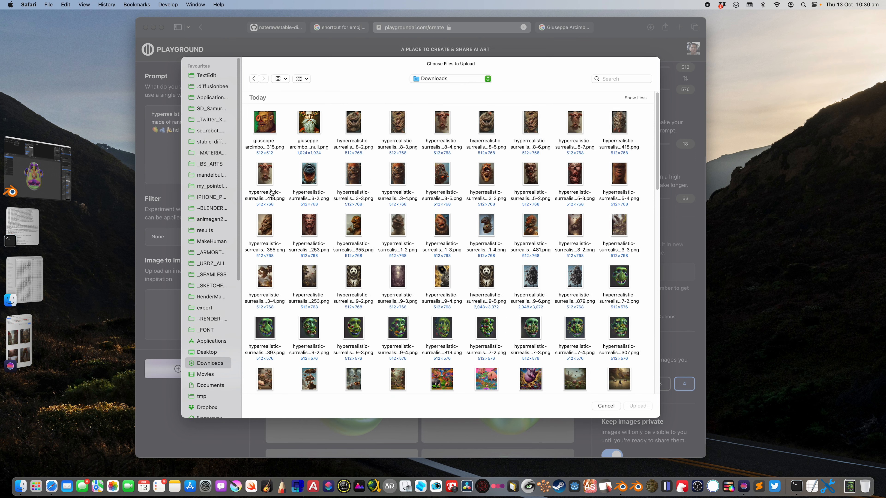
{"action": "left_click", "coordinate": [281, 79]}
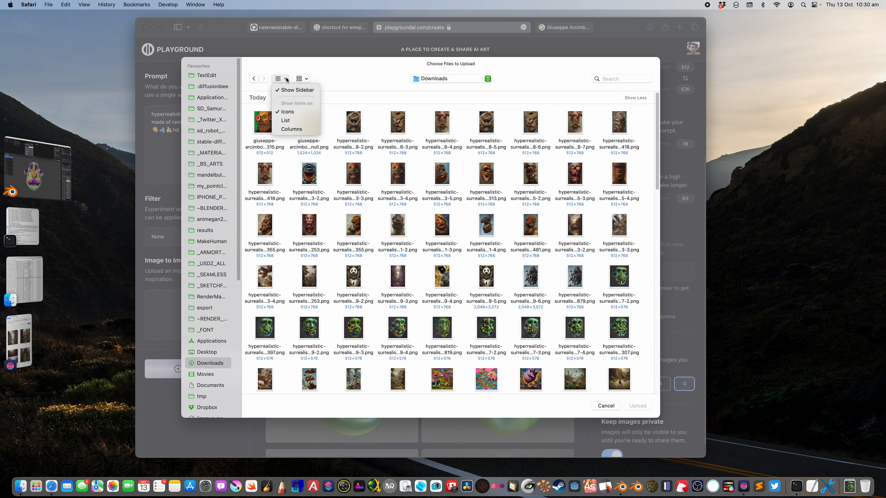
{"action": "left_click", "coordinate": [291, 118]}
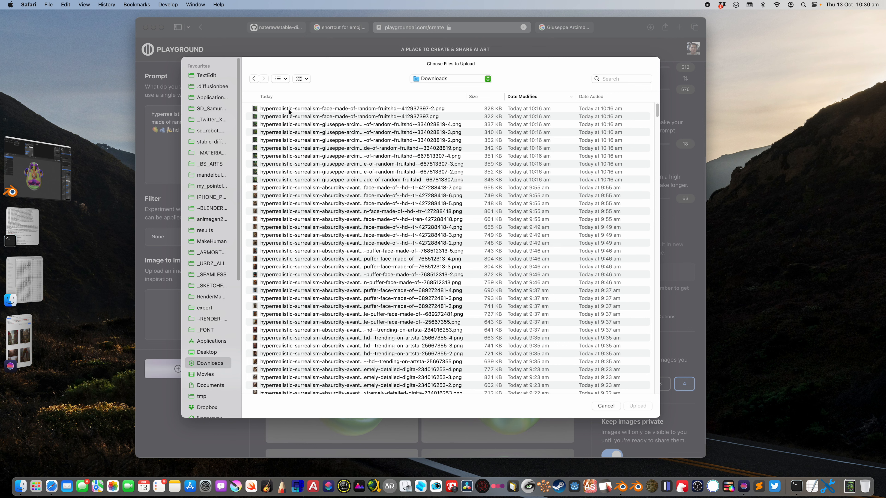
{"action": "left_click", "coordinate": [214, 354]}
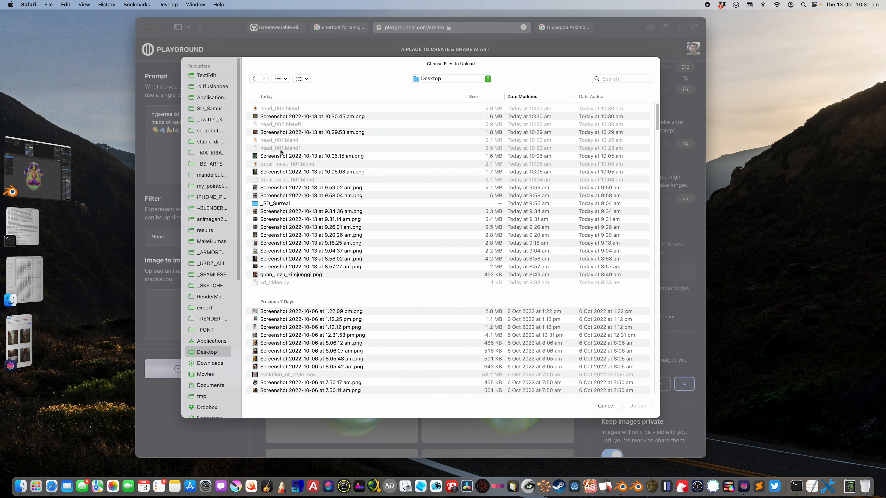
{"action": "left_click", "coordinate": [284, 117]}
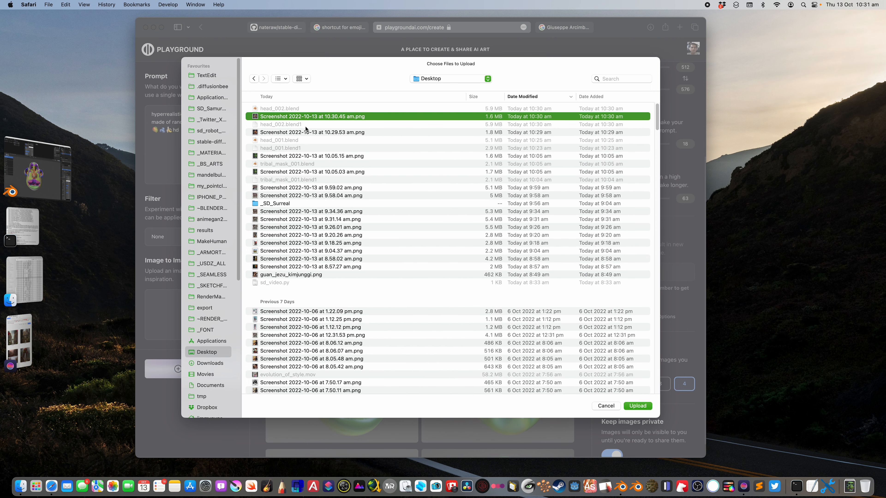
{"action": "left_click", "coordinate": [637, 406]}
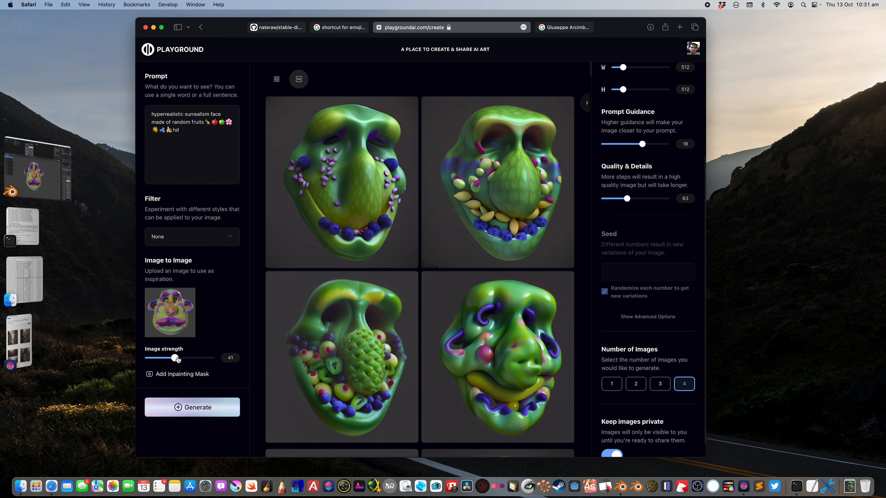
Generate four images from the new source image and enlarge the browser window
{"action": "left_click", "coordinate": [207, 408]}
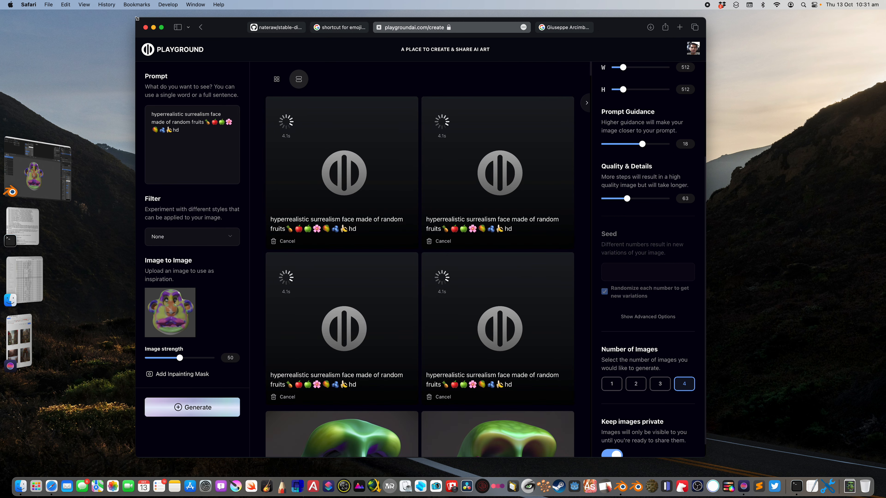
{"action": "left_click_drag", "start_coordinate": [137, 18], "coordinate": [134, 15]}
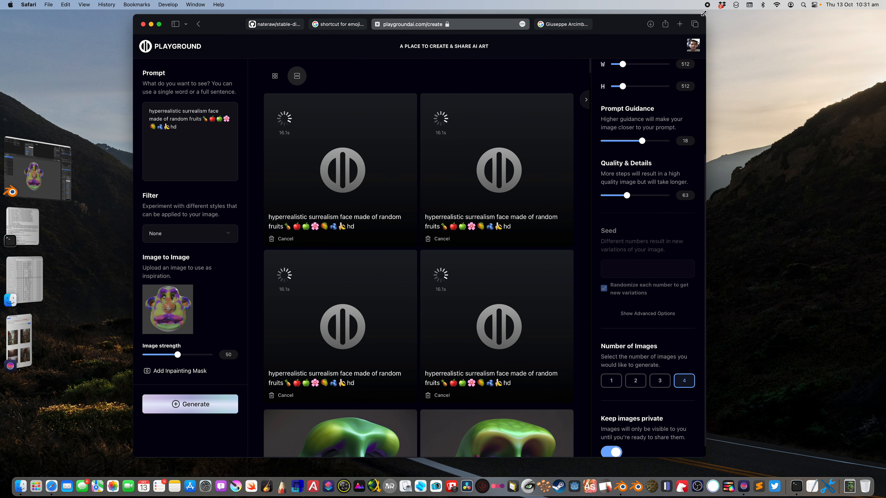
{"action": "left_click_drag", "start_coordinate": [703, 13], "coordinate": [734, 10]}
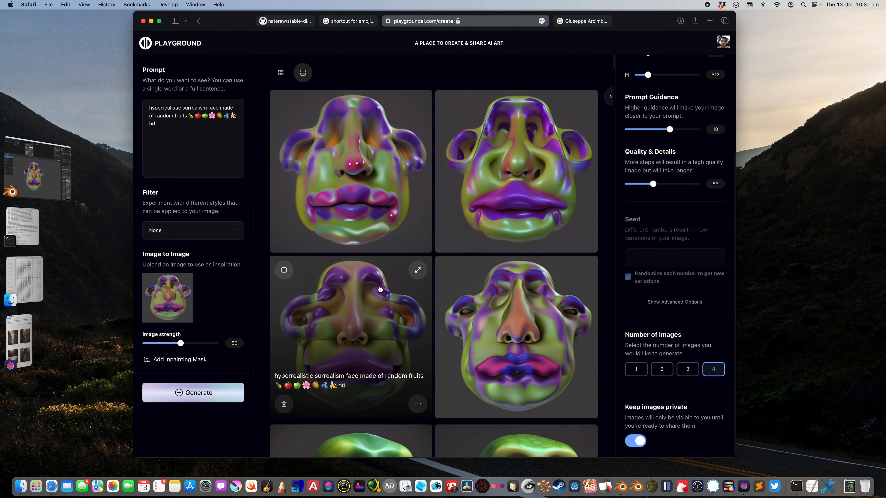
Generate four images with prompt guidance 11, quality 49 and image strength 42
{"action": "scroll", "coordinate": [366, 294], "scroll_direction": "down", "scroll_amount": 1}
{"action": "left_click_drag", "start_coordinate": [670, 130], "coordinate": [675, 130]}
{"action": "left_click_drag", "start_coordinate": [653, 184], "coordinate": [647, 185]}
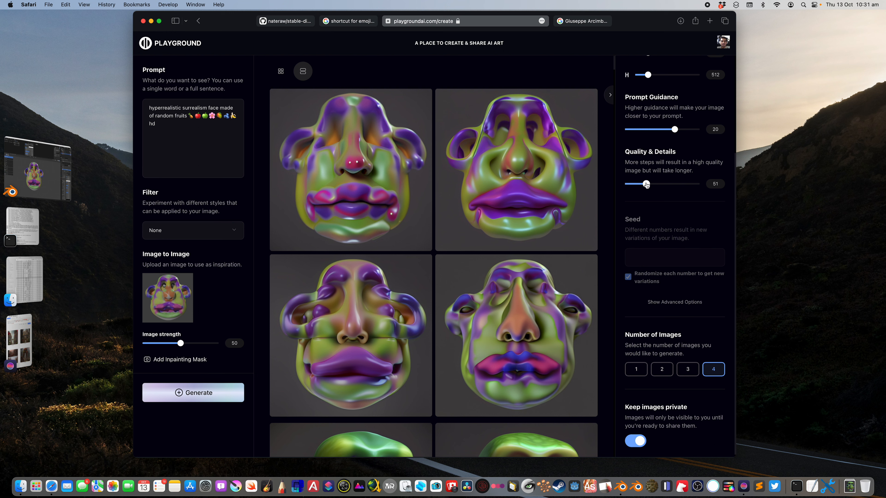
{"action": "left_click_drag", "start_coordinate": [674, 129], "coordinate": [652, 134]}
{"action": "scroll", "coordinate": [649, 159], "scroll_direction": "up", "scroll_amount": 1}
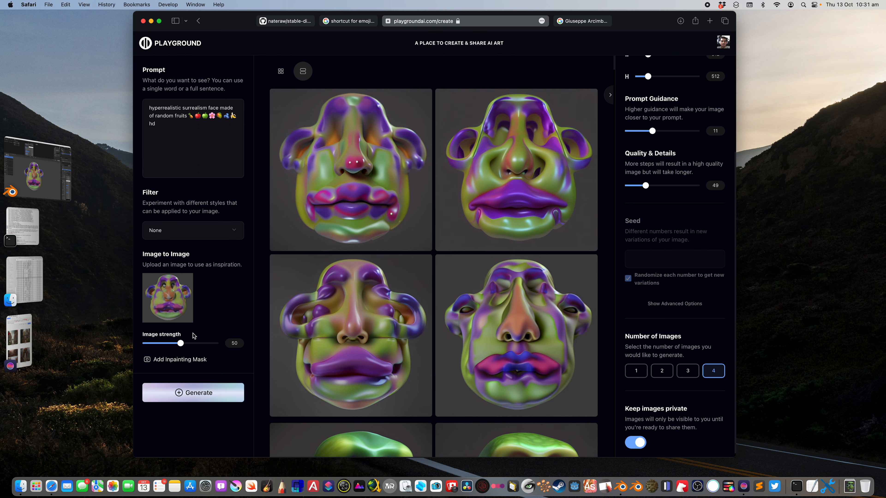
{"action": "left_click_drag", "start_coordinate": [179, 344], "coordinate": [175, 344]}
{"action": "left_click", "coordinate": [200, 390]}
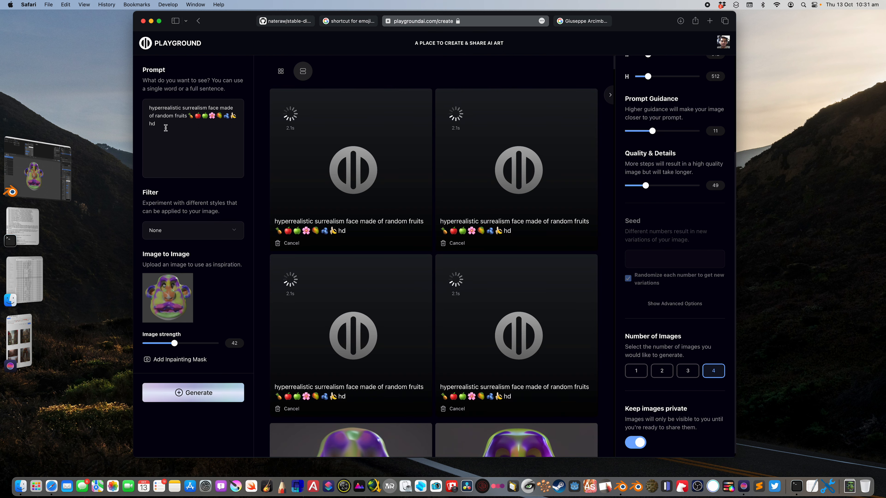
Insert the word "human" before "face" in the prompt
{"action": "left_click", "coordinate": [210, 108]}
{"action": "type", "text": "human"}
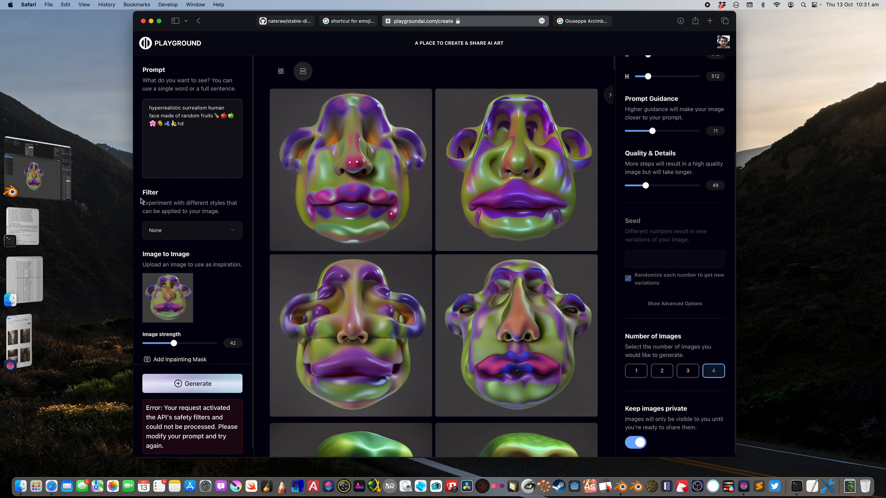
Copy the artist's name "Giuseppe Arcimboldo" from the Google Images search page
{"action": "left_click", "coordinate": [34, 338]}
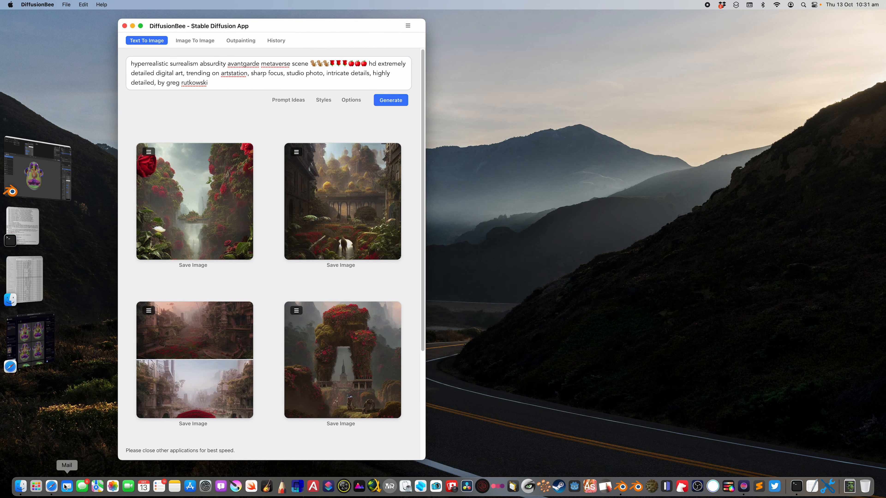
{"action": "left_click", "coordinate": [57, 488]}
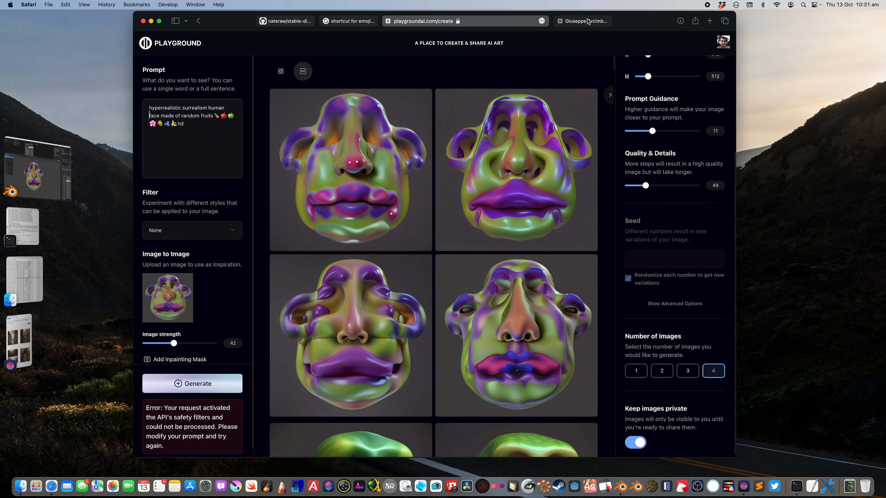
{"action": "left_click", "coordinate": [579, 20]}
{"action": "triple_click", "coordinate": [243, 57]}
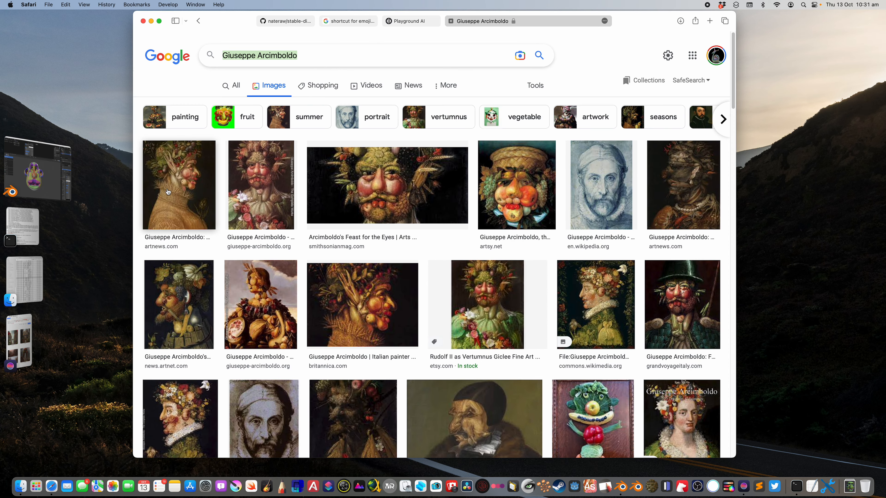
Return to Playground AI, add "Giuseppe Arcimboldo's" at the start of the prompt and generate four images
{"action": "left_click", "coordinate": [21, 328]}
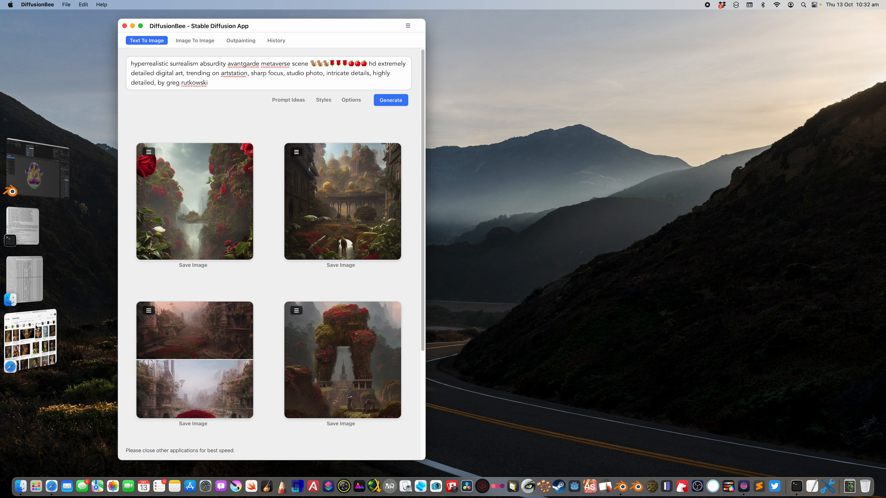
{"action": "left_click", "coordinate": [30, 337]}
{"action": "left_click", "coordinate": [401, 24]}
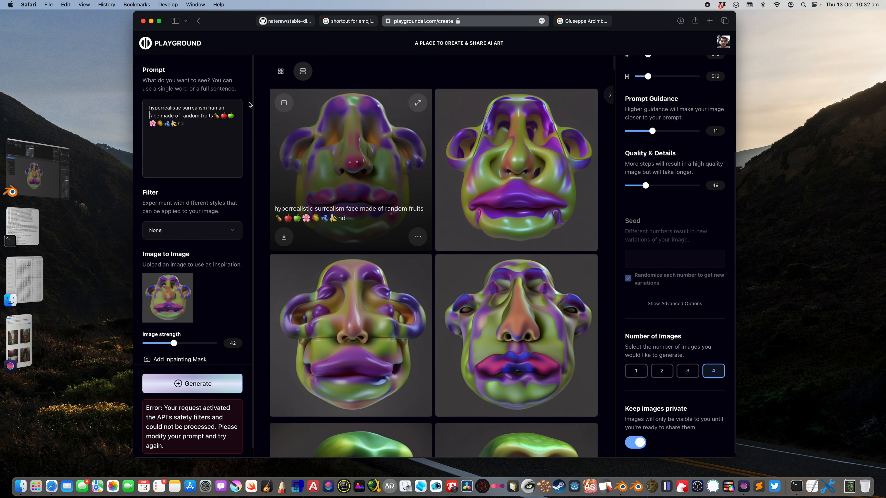
{"action": "left_click", "coordinate": [150, 107]}
{"action": "type", "text": "Giuseppe Arcimboldo's"}
{"action": "left_click", "coordinate": [192, 384]}
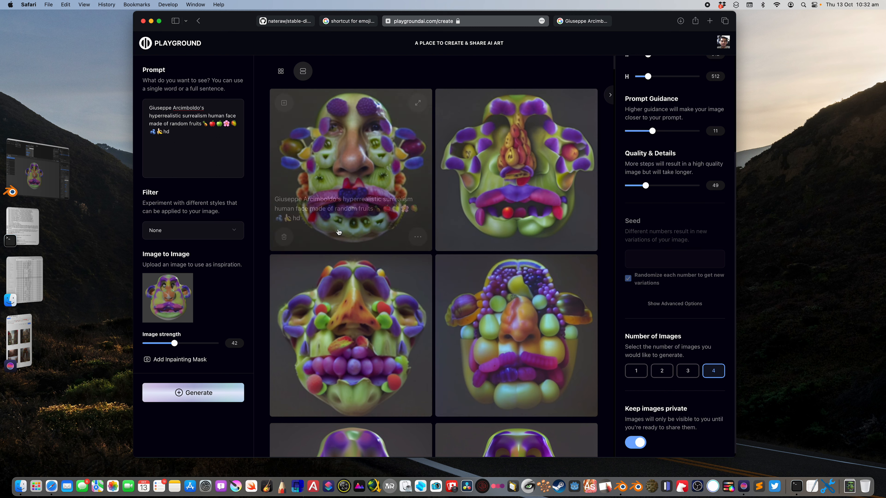
Apply the Delicate detail filter and try to generate four images with it
{"action": "mouse_move", "coordinate": [288, 306]}
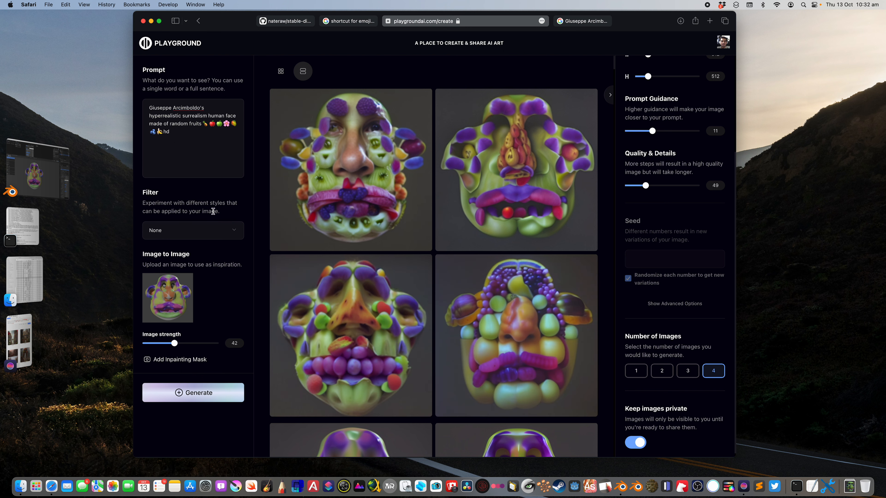
{"action": "left_click", "coordinate": [211, 229]}
{"action": "left_click", "coordinate": [211, 232]}
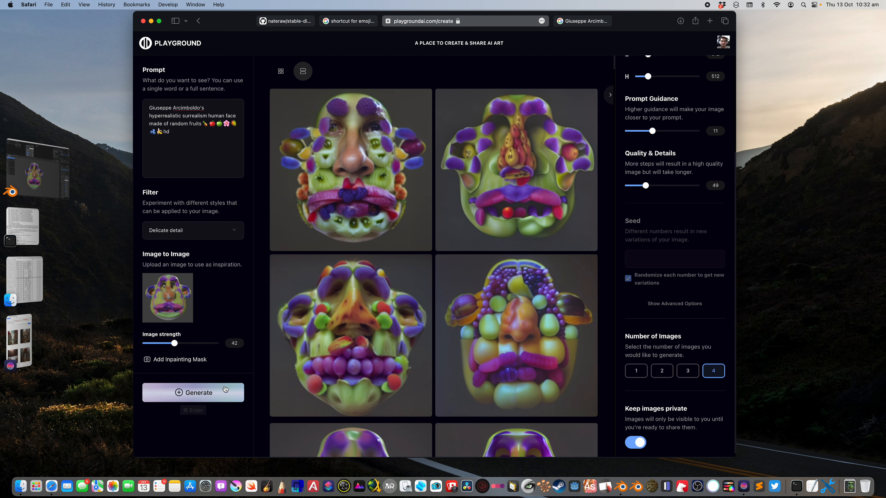
{"action": "left_click", "coordinate": [225, 388]}
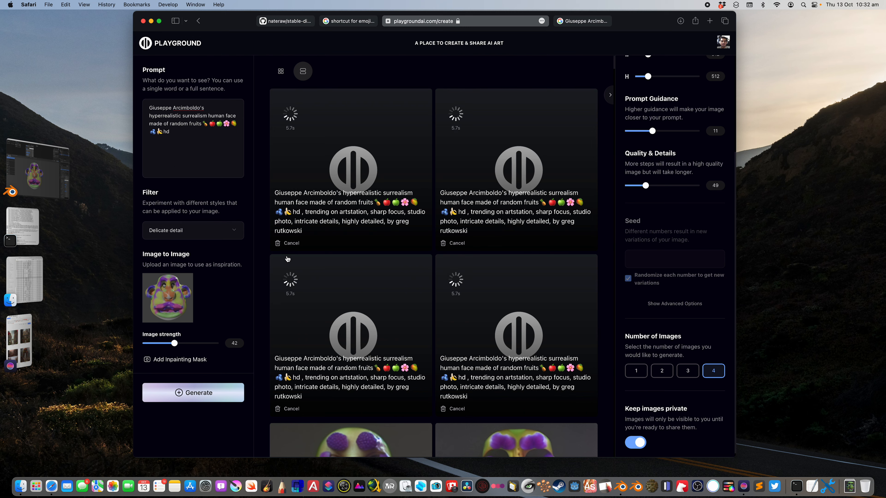
{"action": "scroll", "coordinate": [287, 258], "scroll_direction": "down", "scroll_amount": 5}
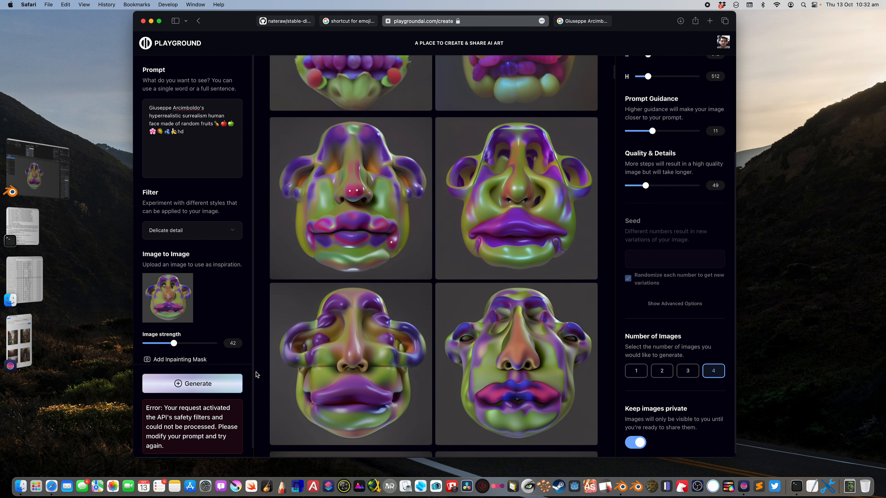
{"action": "scroll", "coordinate": [375, 324], "scroll_direction": "up", "scroll_amount": 8}
Set the image strength to 47 and prompt guidance to 8, and generate four images
{"action": "left_click_drag", "start_coordinate": [174, 343], "coordinate": [177, 343]}
{"action": "left_click_drag", "start_coordinate": [652, 131], "coordinate": [634, 132]}
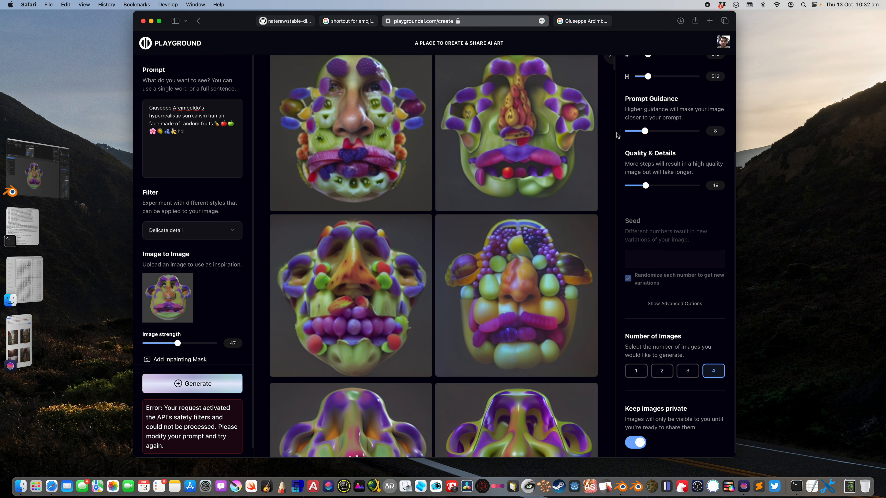
{"action": "left_click", "coordinate": [192, 383]}
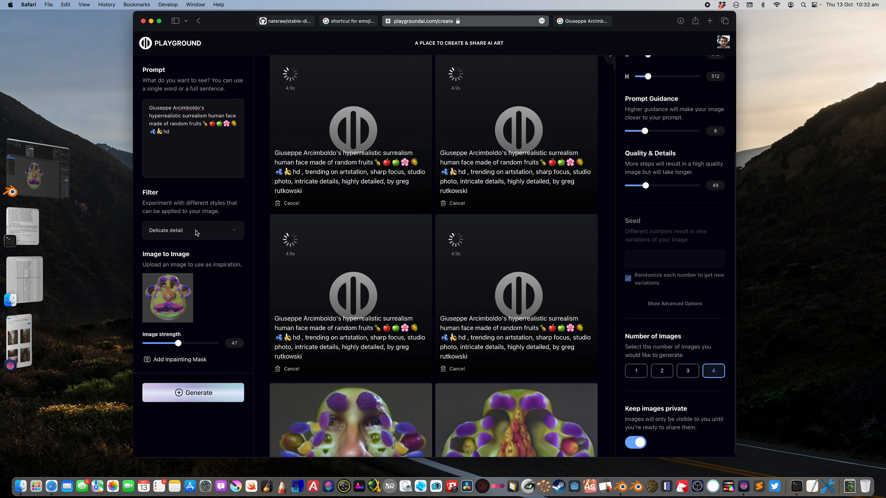
{"action": "scroll", "coordinate": [257, 287], "scroll_direction": "down", "scroll_amount": 5}
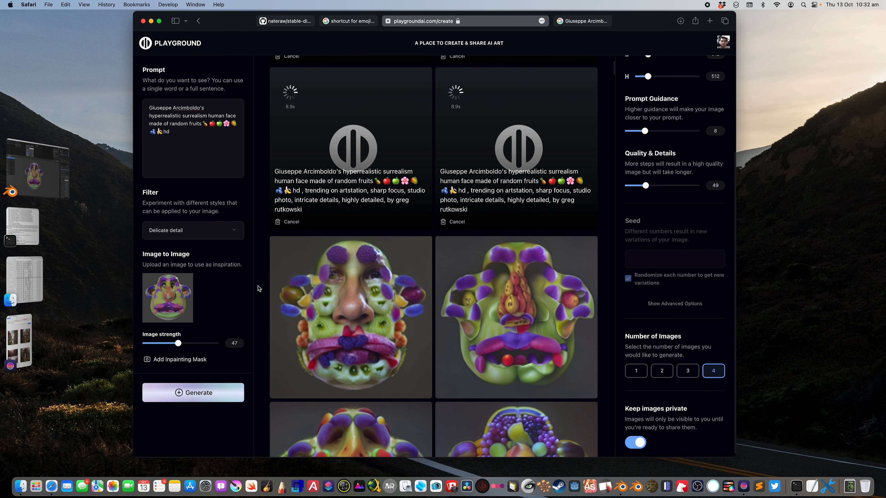
{"action": "mouse_move", "coordinate": [290, 289]}
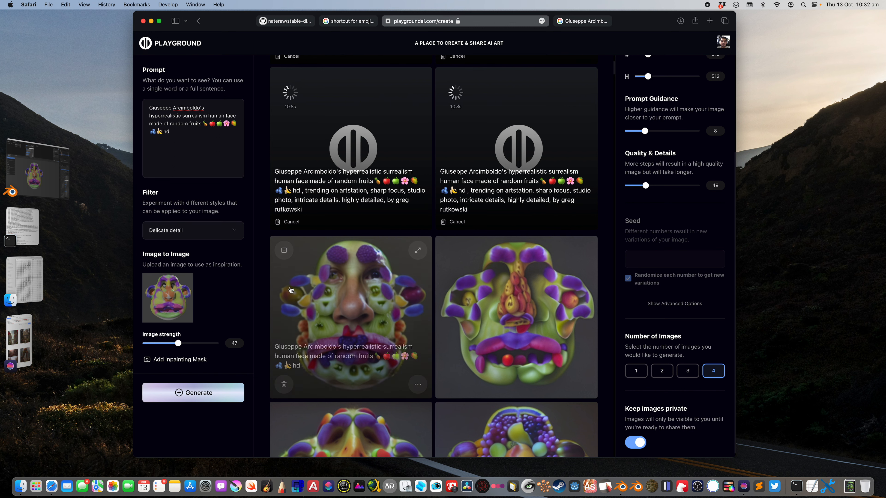
{"action": "scroll", "coordinate": [328, 265], "scroll_direction": "down", "scroll_amount": 1}
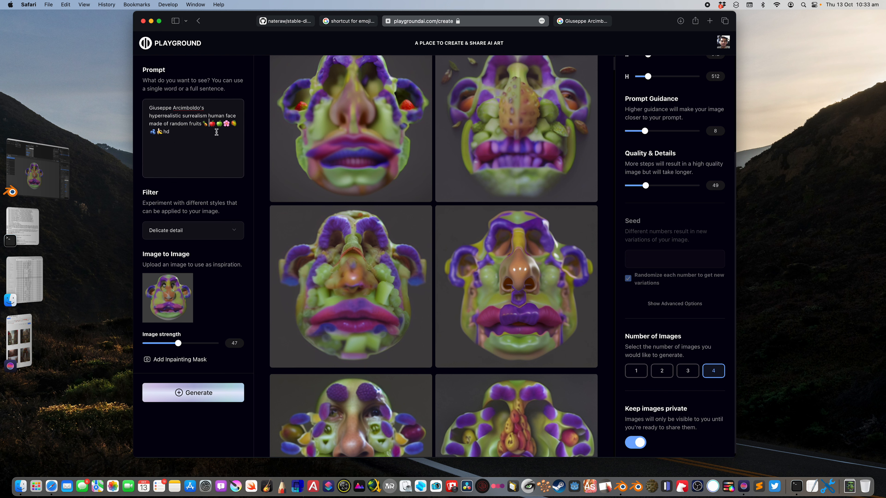
Add strawberry and carrot emojis after the pineapple in the prompt and delete the flower emoji
{"action": "key", "text": "ctrl+super+space"}
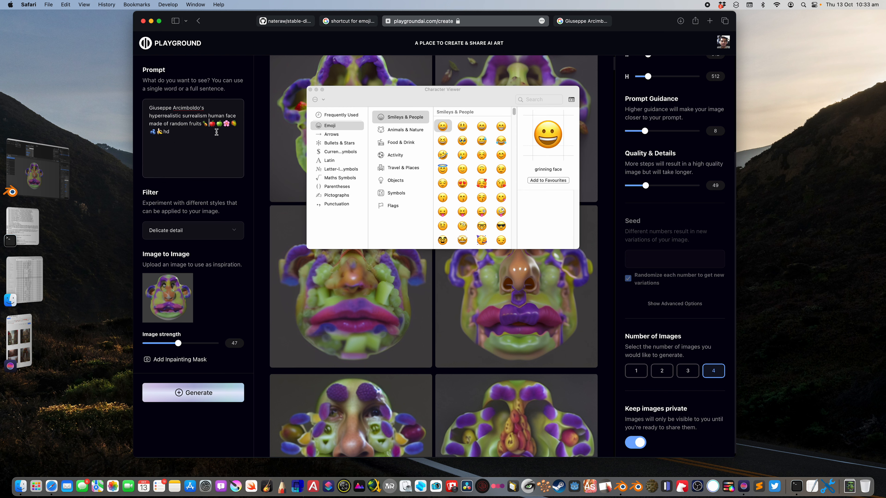
{"action": "left_click", "coordinate": [539, 99]}
{"action": "type", "text": "carro"}
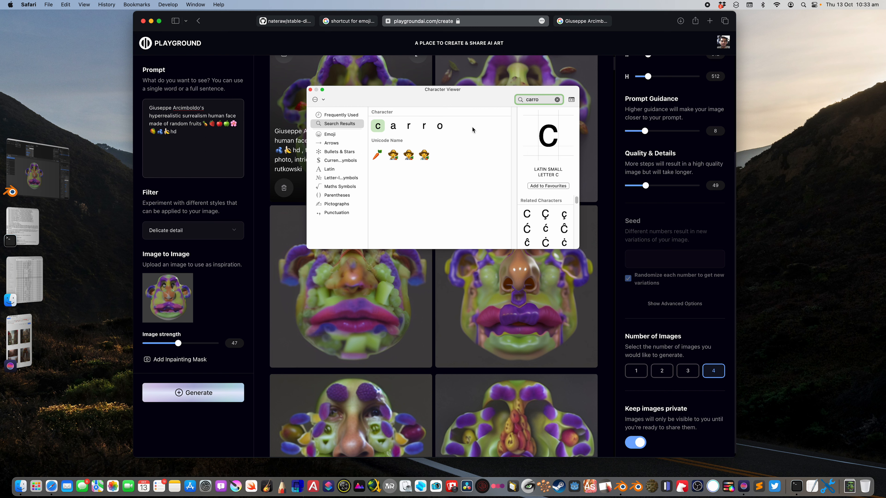
{"action": "double_click", "coordinate": [377, 155]}
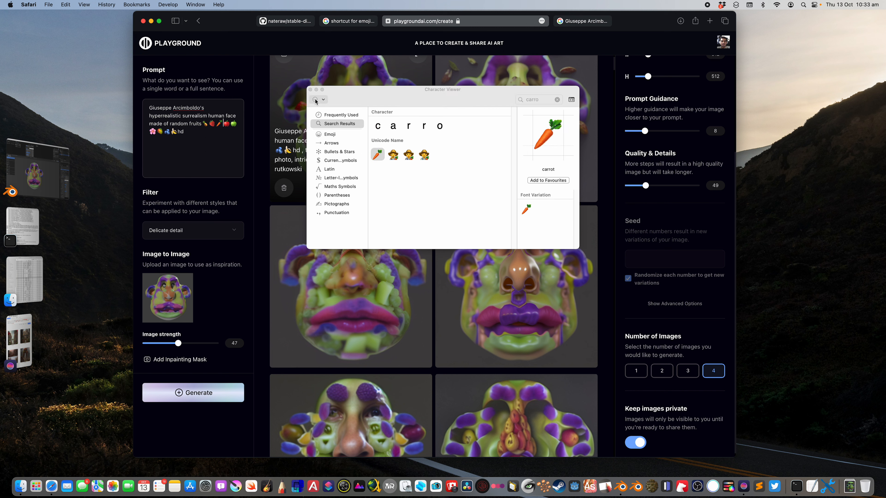
{"action": "left_click", "coordinate": [310, 89]}
{"action": "left_click", "coordinate": [156, 132]}
{"action": "key", "text": "BackSpace"}
Set the image strength to 42 and generate four images from the edited emoji prompt
{"action": "left_click_drag", "start_coordinate": [178, 343], "coordinate": [174, 343]}
{"action": "left_click", "coordinate": [193, 393]}
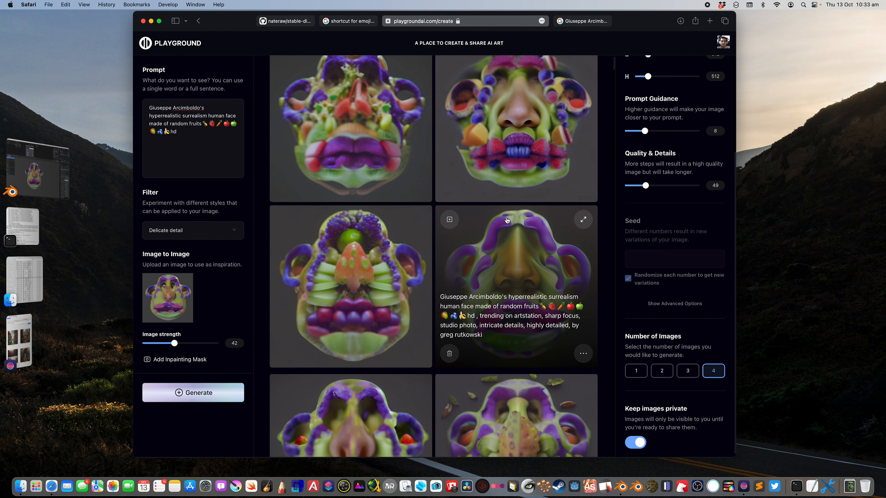
Raise Quality & Details to 66 and prompt guidance to 10, and generate four images
{"action": "scroll", "coordinate": [432, 223], "scroll_direction": "up", "scroll_amount": 3}
{"action": "left_click_drag", "start_coordinate": [646, 185], "coordinate": [654, 186]}
{"action": "left_click_drag", "start_coordinate": [645, 131], "coordinate": [650, 131]}
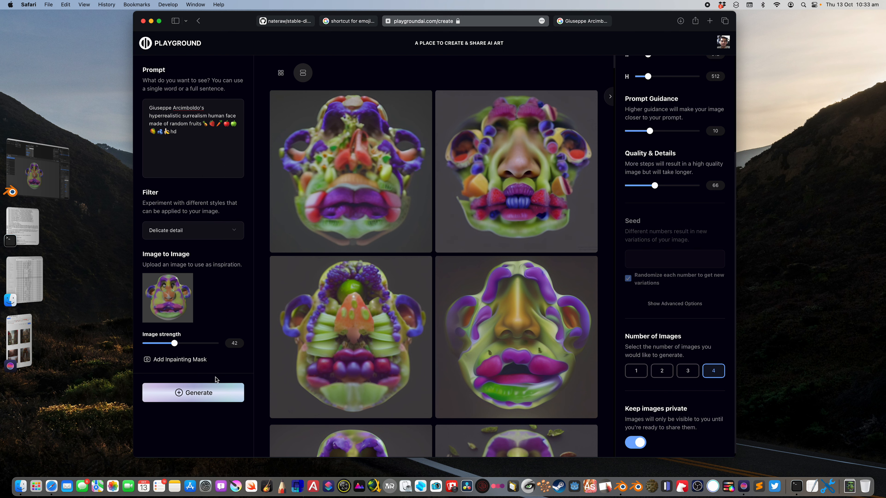
{"action": "left_click", "coordinate": [210, 394]}
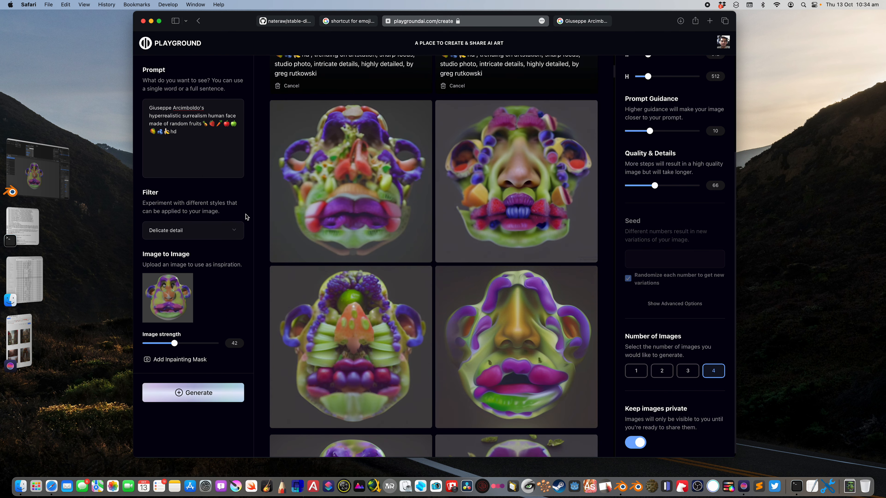
Compare the painted head in Blender with the generated fruit faces in Safari
{"action": "left_click", "coordinate": [37, 170]}
{"action": "mouse_move", "coordinate": [514, 262]}
{"action": "middle_mouse_down"}
{"action": "mouse_move", "coordinate": [560, 259]}
{"action": "mouse_move", "coordinate": [562, 231]}
{"action": "mouse_move", "coordinate": [441, 227]}
{"action": "mouse_move", "coordinate": [511, 261]}
{"action": "middle_mouse_up"}
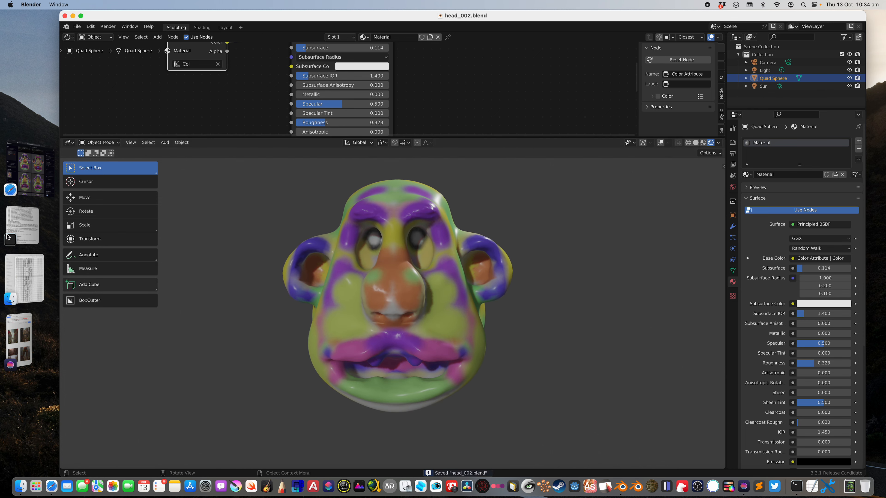
{"action": "left_click", "coordinate": [30, 169]}
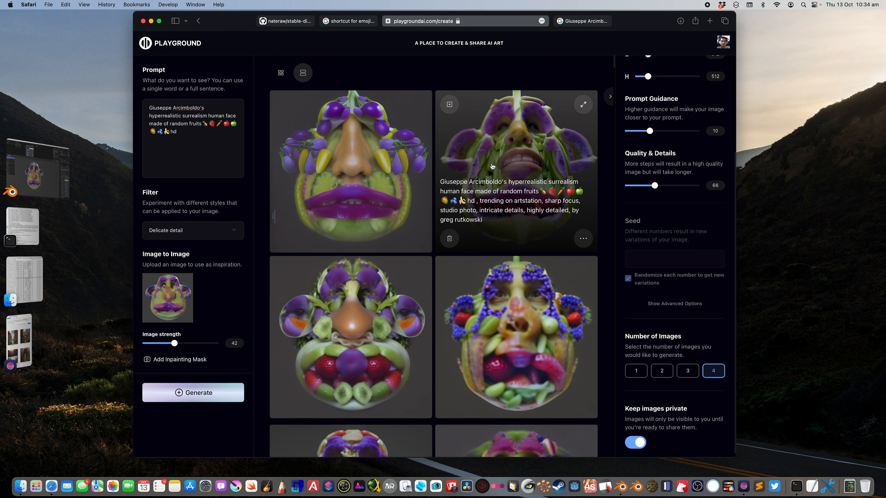
{"action": "left_click", "coordinate": [34, 167]}
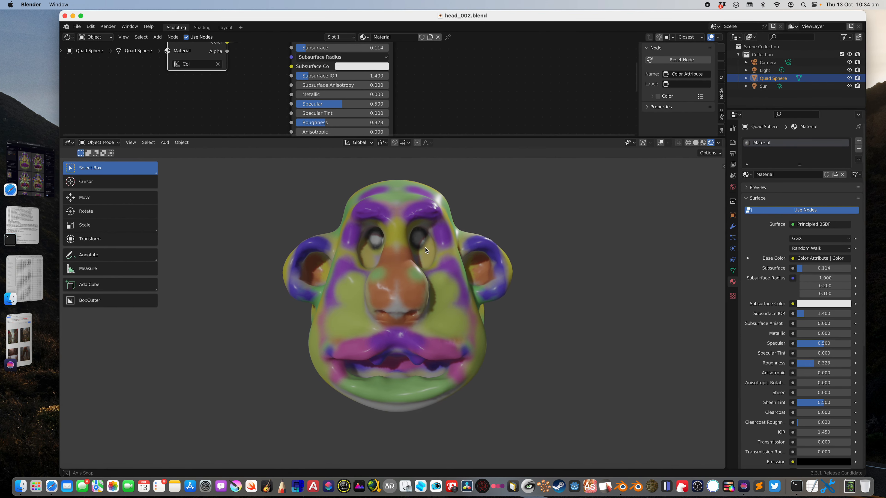
{"action": "left_click", "coordinate": [31, 168]}
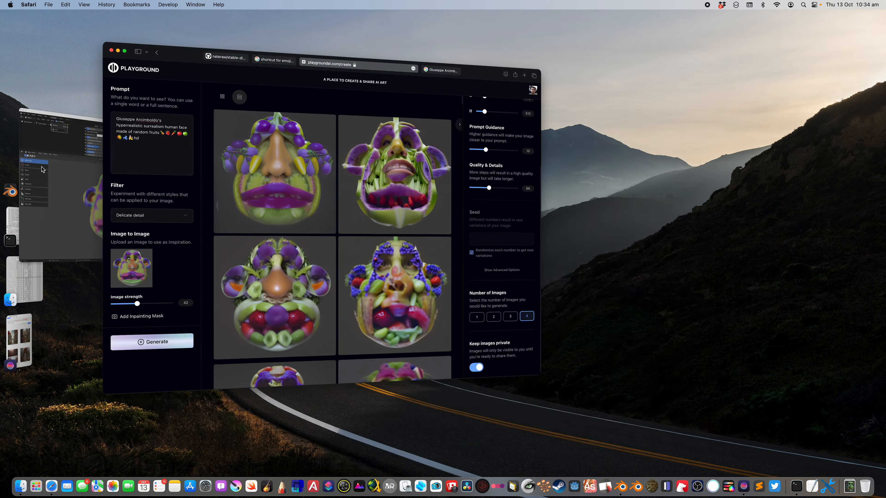
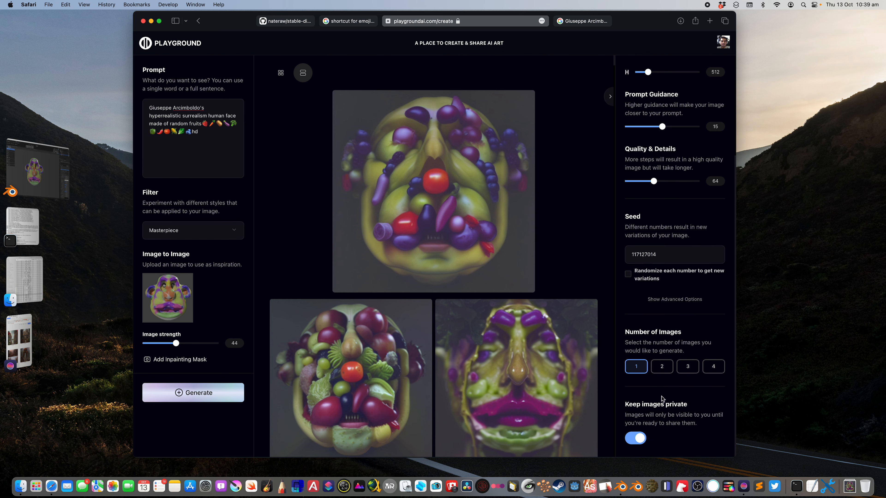
Set the number of images to 4 and generate a batch with the Masterpiece filter
{"action": "left_click", "coordinate": [714, 367]}
{"action": "left_click", "coordinate": [220, 394]}
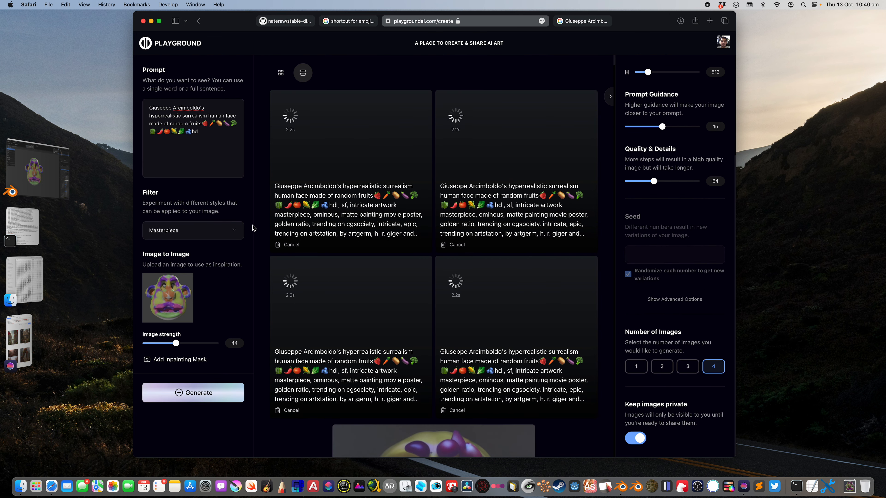
Switch to Blender and put the head into Sculpt Mode
{"action": "left_click", "coordinate": [35, 170]}
{"action": "left_click", "coordinate": [105, 70]}
{"action": "left_click", "coordinate": [102, 97]}
{"action": "middle_click_drag", "start_coordinate": [432, 202], "coordinate": [422, 202]}
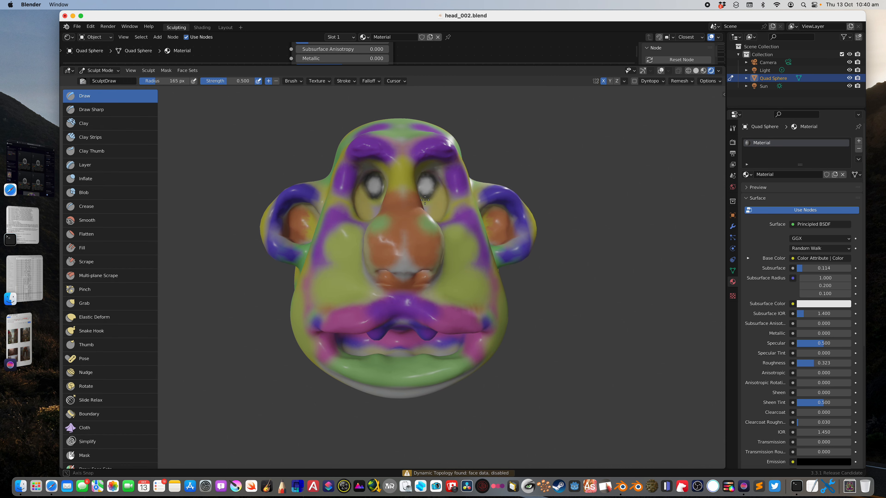
Choose the Snake Hook brush and enable Dyntopo for the head, accepting the vertex data warning
{"action": "left_click", "coordinate": [723, 96]}
{"action": "scroll", "coordinate": [110, 244], "scroll_direction": "down", "scroll_amount": 10}
{"action": "left_click", "coordinate": [92, 188]}
{"action": "left_click", "coordinate": [634, 81]}
{"action": "mouse_move", "coordinate": [454, 196]}
{"action": "middle_mouse_down"}
{"action": "mouse_move", "coordinate": [449, 201]}
{"action": "mouse_move", "coordinate": [457, 192]}
{"action": "middle_mouse_up"}
{"action": "left_click", "coordinate": [611, 102]}
Pull several spikes out of the top and sides of the head with the Snake Hook brush
{"action": "mouse_move", "coordinate": [456, 191]}
{"action": "left_mouse_down"}
{"action": "mouse_move", "coordinate": [458, 137]}
{"action": "mouse_move", "coordinate": [501, 121]}
{"action": "left_mouse_up"}
{"action": "left_click_drag", "start_coordinate": [430, 130], "coordinate": [443, 90]}
{"action": "middle_click_drag", "start_coordinate": [450, 115], "coordinate": [424, 164]}
{"action": "left_click_drag", "start_coordinate": [445, 172], "coordinate": [480, 154]}
{"action": "left_click_drag", "start_coordinate": [476, 188], "coordinate": [530, 171]}
{"action": "left_click_drag", "start_coordinate": [428, 145], "coordinate": [438, 122]}
{"action": "middle_click_drag", "start_coordinate": [469, 169], "coordinate": [504, 198]}
{"action": "left_click_drag", "start_coordinate": [504, 197], "coordinate": [552, 196]}
Pull more spikes out of the back of the head with the Snake Hook brush
{"action": "middle_click_drag", "start_coordinate": [552, 196], "coordinate": [307, 198]}
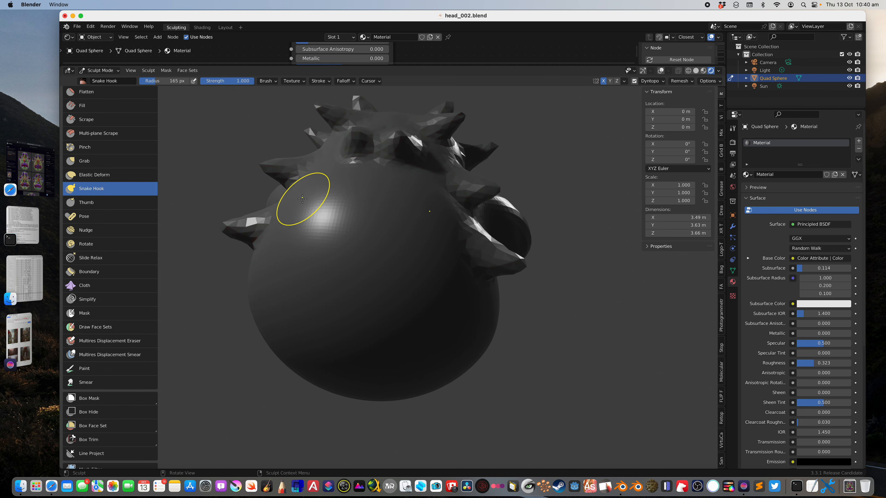
{"action": "left_click_drag", "start_coordinate": [278, 175], "coordinate": [268, 160]}
{"action": "left_click_drag", "start_coordinate": [366, 217], "coordinate": [361, 173]}
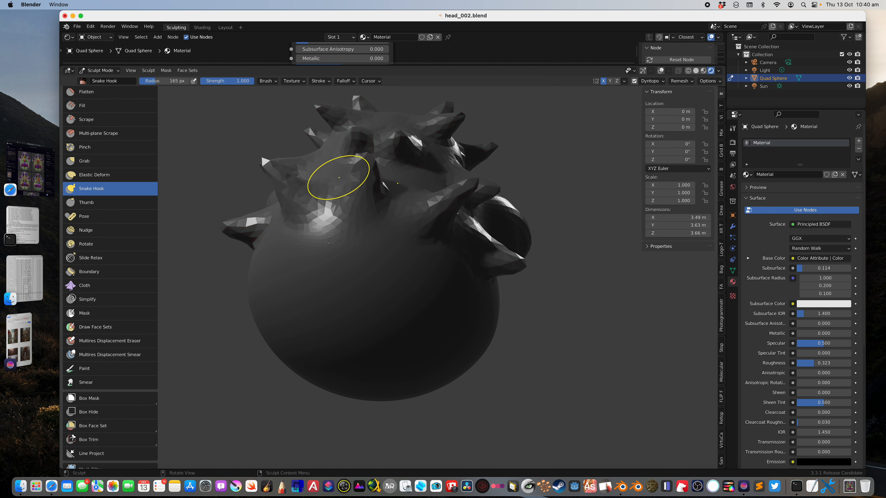
{"action": "middle_click_drag", "start_coordinate": [302, 251], "coordinate": [322, 252]}
{"action": "left_click_drag", "start_coordinate": [381, 273], "coordinate": [368, 222]}
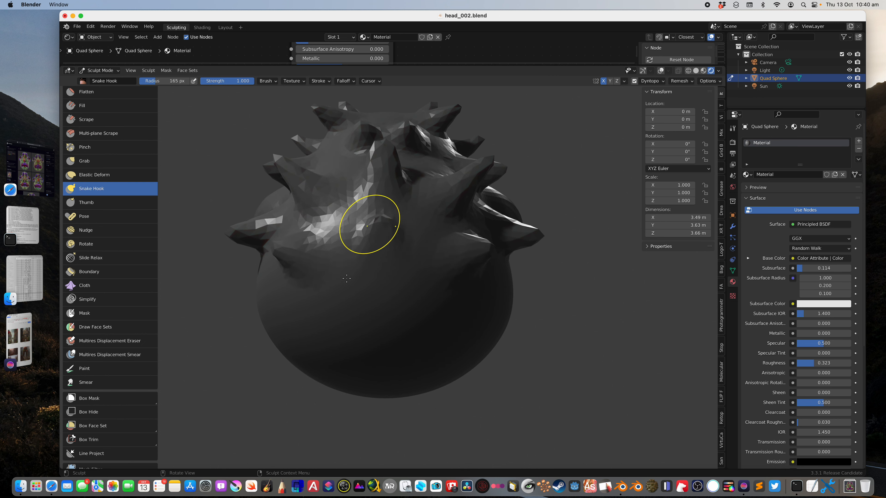
{"action": "middle_click_drag", "start_coordinate": [368, 221], "coordinate": [409, 266]}
{"action": "left_click_drag", "start_coordinate": [409, 265], "coordinate": [319, 281]}
Extend the row of Snake Hook spikes around the side of the head
{"action": "middle_click_drag", "start_coordinate": [366, 258], "coordinate": [503, 251]}
{"action": "left_click_drag", "start_coordinate": [507, 228], "coordinate": [525, 243]}
{"action": "middle_click_drag", "start_coordinate": [525, 245], "coordinate": [554, 267]}
{"action": "left_click_drag", "start_coordinate": [520, 228], "coordinate": [536, 246]}
{"action": "left_click_drag", "start_coordinate": [454, 217], "coordinate": [475, 214]}
{"action": "mouse_move", "coordinate": [475, 214]}
{"action": "middle_mouse_down"}
{"action": "mouse_move", "coordinate": [502, 202]}
{"action": "mouse_move", "coordinate": [450, 205]}
{"action": "mouse_move", "coordinate": [433, 153]}
{"action": "mouse_move", "coordinate": [412, 161]}
{"action": "middle_mouse_up"}
Set the viewport to solid shading and add a Draw brush stroke on the head
{"action": "left_click", "coordinate": [696, 71]}
{"action": "scroll", "coordinate": [109, 102], "scroll_direction": "up", "scroll_amount": 10}
{"action": "left_click", "coordinate": [112, 99]}
{"action": "mouse_move", "coordinate": [412, 161]}
{"action": "left_mouse_down"}
{"action": "mouse_move", "coordinate": [467, 122]}
{"action": "mouse_move", "coordinate": [483, 176]}
{"action": "left_mouse_up"}
{"action": "middle_click_drag", "start_coordinate": [483, 176], "coordinate": [468, 150]}
Reshape the mouth and its corners using the Grab brush with a radius of about 219 px
{"action": "left_click", "coordinate": [115, 305]}
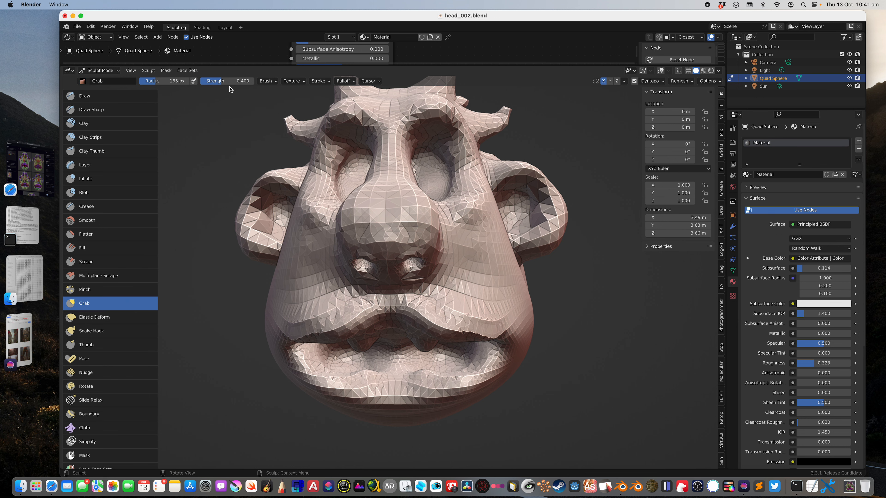
{"action": "left_click_drag", "start_coordinate": [169, 81], "coordinate": [174, 83]}
{"action": "scroll", "coordinate": [435, 309], "scroll_direction": "down", "scroll_amount": 1}
{"action": "mouse_move", "coordinate": [434, 312]}
{"action": "left_mouse_down"}
{"action": "mouse_move", "coordinate": [437, 299]}
{"action": "mouse_move", "coordinate": [450, 307]}
{"action": "left_mouse_up"}
{"action": "middle_click_drag", "start_coordinate": [460, 316], "coordinate": [451, 259]}
{"action": "left_click_drag", "start_coordinate": [456, 244], "coordinate": [471, 257]}
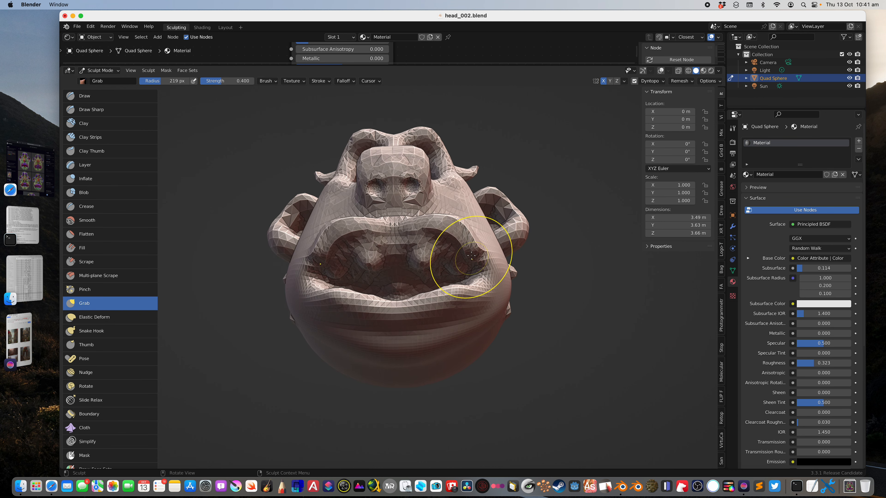
{"action": "middle_click_drag", "start_coordinate": [466, 242], "coordinate": [459, 271]}
{"action": "left_click_drag", "start_coordinate": [459, 271], "coordinate": [439, 277]}
{"action": "mouse_move", "coordinate": [439, 277]}
{"action": "middle_mouse_down"}
{"action": "mouse_move", "coordinate": [386, 261]}
{"action": "mouse_move", "coordinate": [448, 283]}
{"action": "middle_mouse_up"}
{"action": "left_click_drag", "start_coordinate": [448, 283], "coordinate": [465, 282]}
{"action": "middle_click_drag", "start_coordinate": [465, 282], "coordinate": [433, 296]}
{"action": "scroll", "coordinate": [433, 296], "scroll_direction": "down", "scroll_amount": 1}
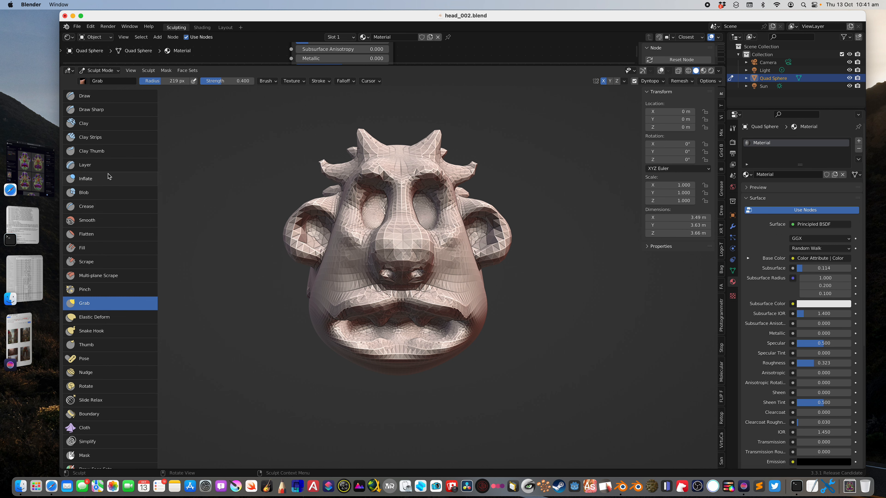
Swell the upper lip, cheeks and ears of the head with the Inflate brush
{"action": "left_click", "coordinate": [109, 178]}
{"action": "mouse_move", "coordinate": [437, 291]}
{"action": "left_mouse_down"}
{"action": "mouse_move", "coordinate": [461, 282]}
{"action": "mouse_move", "coordinate": [459, 293]}
{"action": "left_mouse_up"}
{"action": "middle_click_drag", "start_coordinate": [464, 292], "coordinate": [459, 289]}
{"action": "scroll", "coordinate": [469, 286], "scroll_direction": "up", "scroll_amount": 1}
{"action": "mouse_move", "coordinate": [470, 285]}
{"action": "left_mouse_down"}
{"action": "mouse_move", "coordinate": [485, 289]}
{"action": "mouse_move", "coordinate": [466, 279]}
{"action": "mouse_move", "coordinate": [434, 294]}
{"action": "left_mouse_up"}
{"action": "mouse_move", "coordinate": [496, 208]}
{"action": "left_mouse_down"}
{"action": "mouse_move", "coordinate": [496, 198]}
{"action": "mouse_move", "coordinate": [516, 240]}
{"action": "mouse_move", "coordinate": [511, 234]}
{"action": "mouse_move", "coordinate": [499, 247]}
{"action": "left_mouse_up"}
{"action": "middle_click_drag", "start_coordinate": [499, 247], "coordinate": [501, 245]}
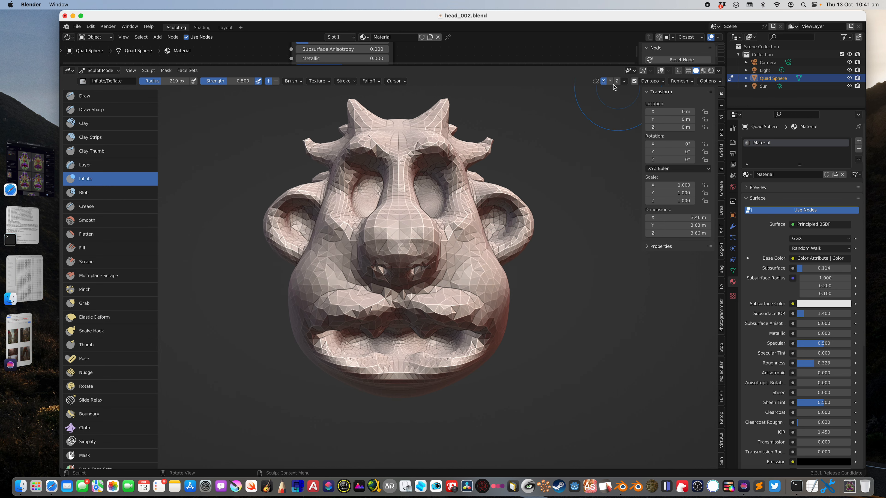
Turn on the viewport navigation gizmo and switch to the head's straight-on front view
{"action": "middle_click_drag", "start_coordinate": [592, 139], "coordinate": [601, 142]}
{"action": "scroll", "coordinate": [617, 169], "scroll_direction": "up", "scroll_amount": 2}
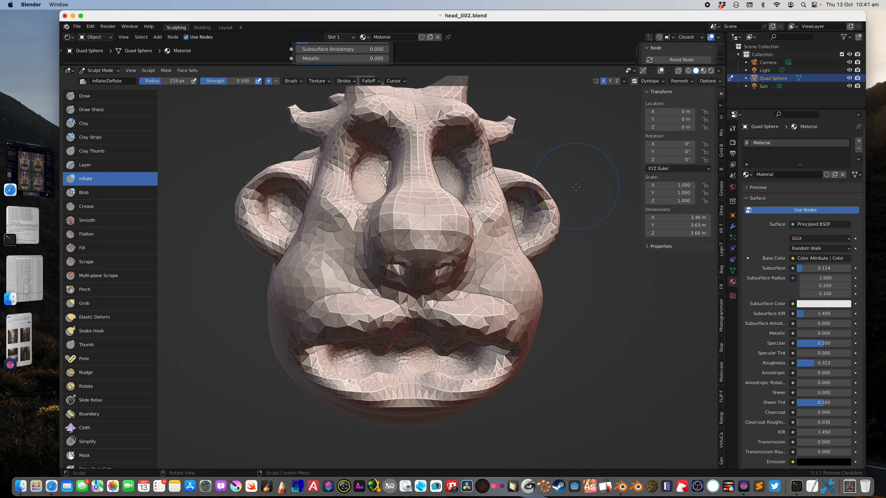
{"action": "scroll", "coordinate": [580, 193], "scroll_direction": "down", "scroll_amount": 1}
{"action": "left_click", "coordinate": [642, 72]}
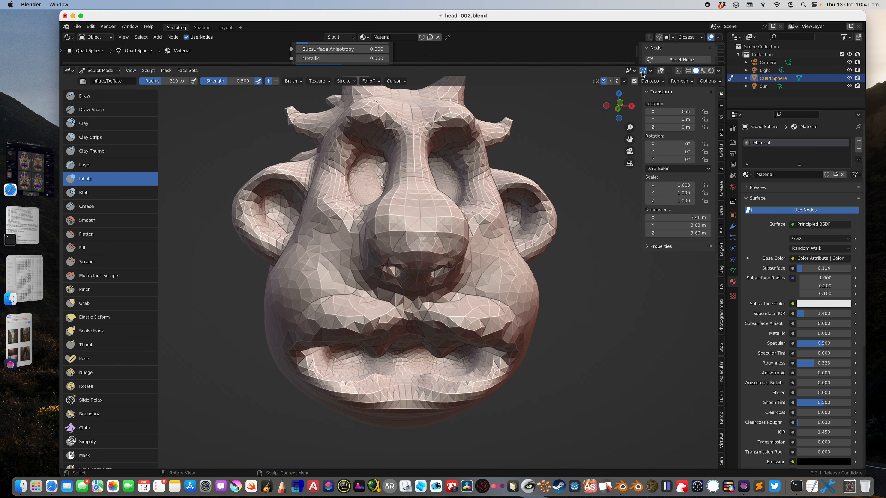
{"action": "left_click", "coordinate": [619, 104]}
{"action": "scroll", "coordinate": [520, 217], "scroll_direction": "down", "scroll_amount": 1}
{"action": "scroll", "coordinate": [126, 143], "scroll_direction": "down", "scroll_amount": 1}
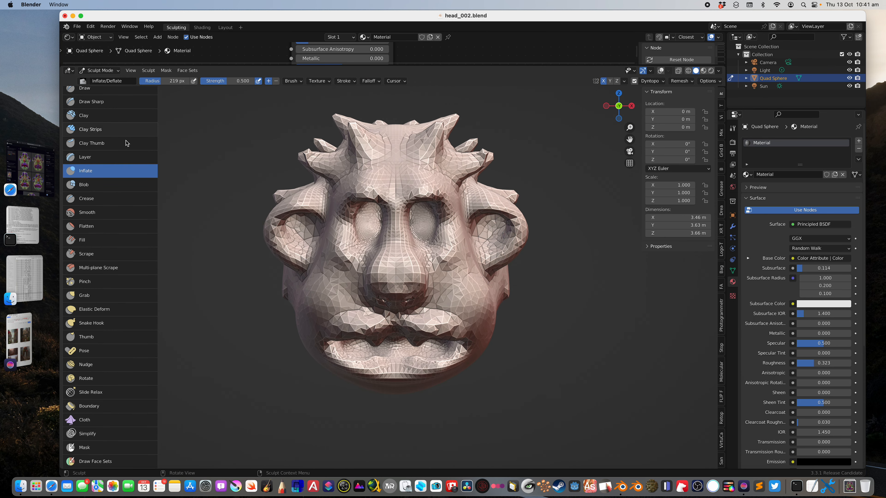
Pull both ears outward and enlarge them, and adjust the cheeks below, using the Grab brush
{"action": "scroll", "coordinate": [114, 163], "scroll_direction": "up", "scroll_amount": 1}
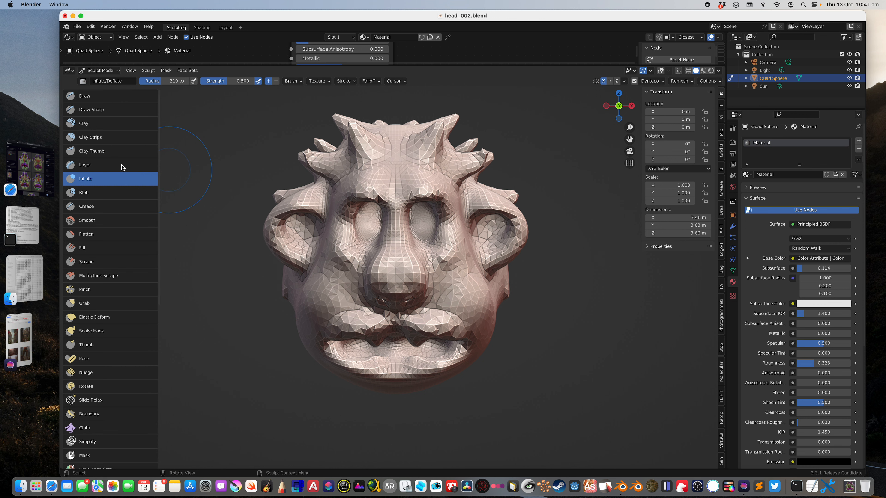
{"action": "left_click", "coordinate": [108, 305]}
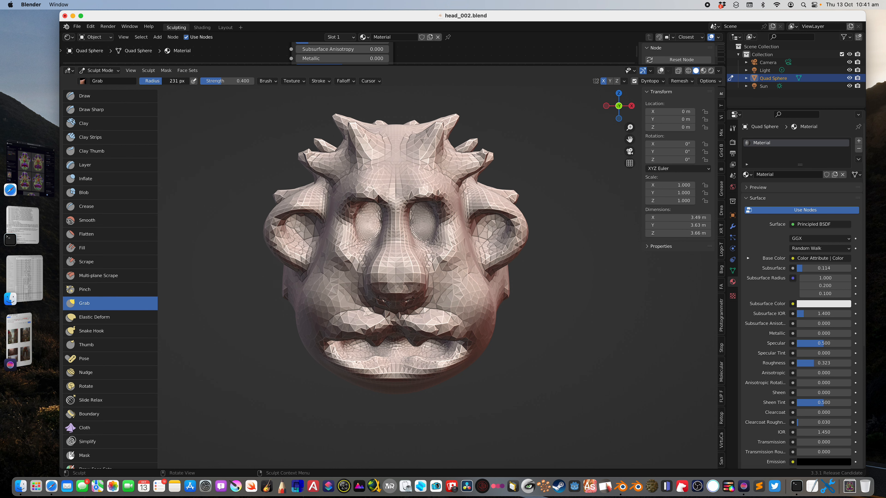
{"action": "scroll", "coordinate": [456, 289], "scroll_direction": "down", "scroll_amount": 2}
{"action": "left_click_drag", "start_coordinate": [456, 289], "coordinate": [470, 262]}
{"action": "scroll", "coordinate": [489, 227], "scroll_direction": "up", "scroll_amount": 2}
{"action": "mouse_move", "coordinate": [503, 208]}
{"action": "left_mouse_down"}
{"action": "mouse_move", "coordinate": [517, 188]}
{"action": "mouse_move", "coordinate": [499, 178]}
{"action": "mouse_move", "coordinate": [489, 185]}
{"action": "mouse_move", "coordinate": [520, 185]}
{"action": "left_mouse_up"}
{"action": "left_click_drag", "start_coordinate": [509, 232], "coordinate": [516, 245]}
{"action": "left_click_drag", "start_coordinate": [510, 209], "coordinate": [507, 196]}
{"action": "mouse_move", "coordinate": [489, 266]}
{"action": "left_mouse_down"}
{"action": "mouse_move", "coordinate": [499, 279]}
{"action": "mouse_move", "coordinate": [481, 277]}
{"action": "left_mouse_up"}
Widen the eye sockets of the head using the Grab brush
{"action": "left_click_drag", "start_coordinate": [445, 246], "coordinate": [449, 234]}
{"action": "left_click_drag", "start_coordinate": [443, 201], "coordinate": [447, 198]}
{"action": "mouse_move", "coordinate": [455, 244]}
{"action": "left_mouse_down"}
{"action": "mouse_move", "coordinate": [457, 232]}
{"action": "mouse_move", "coordinate": [441, 247]}
{"action": "left_mouse_up"}
Return to Object Mode, save the file, and shade the head smooth
{"action": "left_click", "coordinate": [100, 70]}
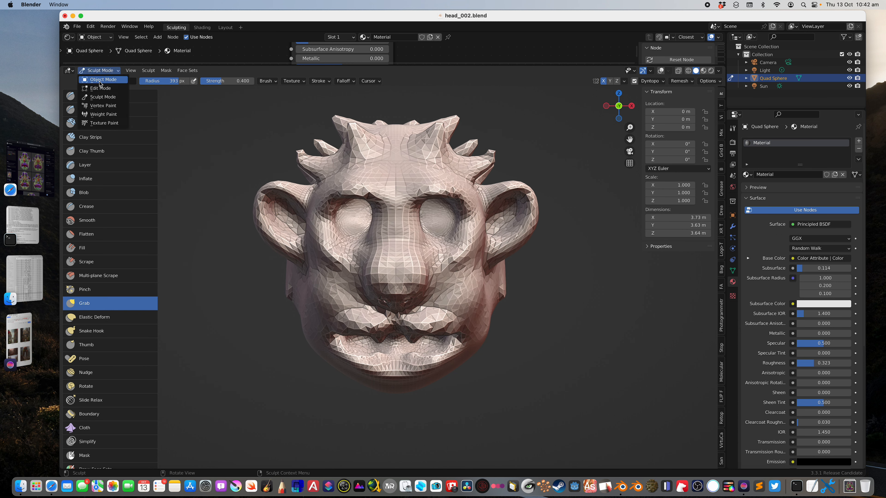
{"action": "left_click", "coordinate": [96, 83]}
{"action": "key", "text": "super+s"}
{"action": "scroll", "coordinate": [426, 211], "scroll_direction": "down", "scroll_amount": 3}
{"action": "mouse_move", "coordinate": [453, 210]}
{"action": "middle_mouse_down"}
{"action": "mouse_move", "coordinate": [443, 216]}
{"action": "mouse_move", "coordinate": [455, 209]}
{"action": "middle_mouse_up"}
{"action": "scroll", "coordinate": [443, 216], "scroll_direction": "up", "scroll_amount": 3}
{"action": "scroll", "coordinate": [456, 209], "scroll_direction": "down", "scroll_amount": 1}
{"action": "right_click", "coordinate": [457, 198]}
{"action": "left_click", "coordinate": [460, 198]}
{"action": "middle_click_drag", "start_coordinate": [466, 206], "coordinate": [466, 204]}
{"action": "scroll", "coordinate": [467, 206], "scroll_direction": "up", "scroll_amount": 1}
{"action": "scroll", "coordinate": [485, 221], "scroll_direction": "down", "scroll_amount": 1}
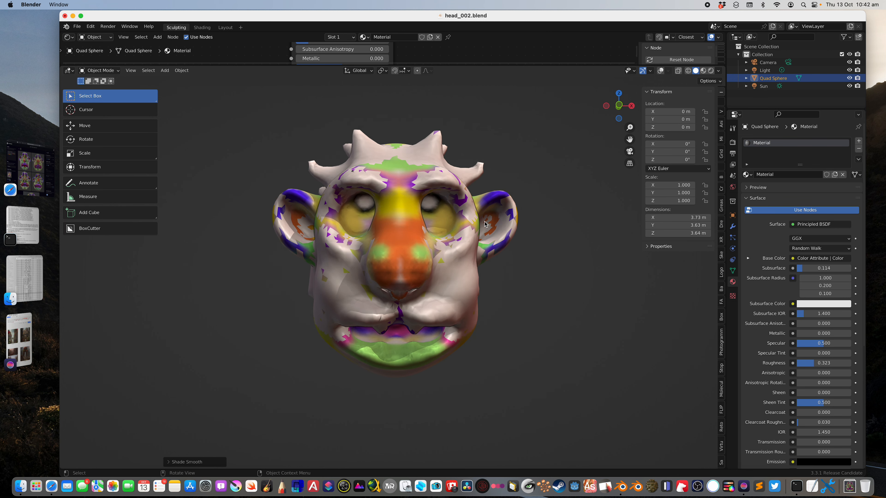
Vertex paint the cheeks, brows and spikes yellow-green with a brush radius of about 159 px
{"action": "left_click", "coordinate": [90, 71]}
{"action": "left_click", "coordinate": [101, 102]}
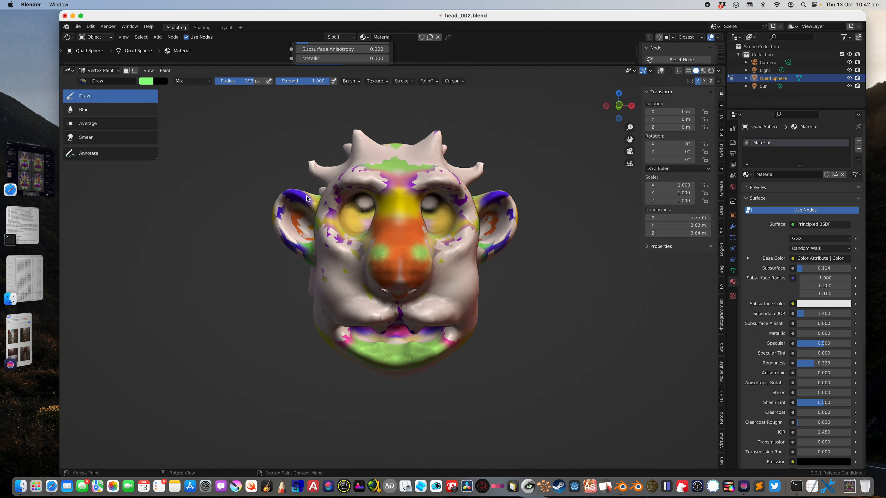
{"action": "right_click", "coordinate": [426, 240]}
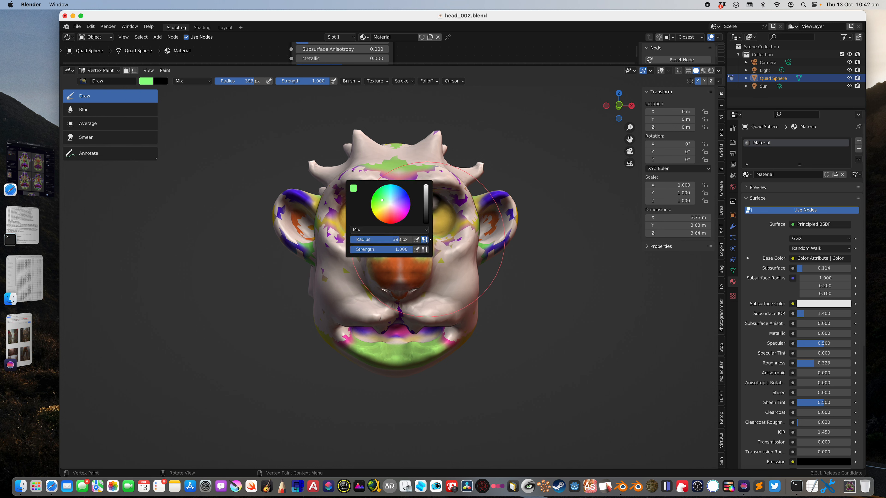
{"action": "left_click_drag", "start_coordinate": [426, 239], "coordinate": [337, 239]}
{"action": "left_click_drag", "start_coordinate": [386, 206], "coordinate": [375, 207]}
{"action": "mouse_move", "coordinate": [464, 284]}
{"action": "left_mouse_down"}
{"action": "mouse_move", "coordinate": [462, 335]}
{"action": "mouse_move", "coordinate": [453, 202]}
{"action": "mouse_move", "coordinate": [429, 154]}
{"action": "mouse_move", "coordinate": [458, 168]}
{"action": "mouse_move", "coordinate": [465, 158]}
{"action": "left_mouse_up"}
Vertex paint the spikes, temples and cheeks pink, and add purple patches around the cheeks
{"action": "right_click", "coordinate": [445, 149]}
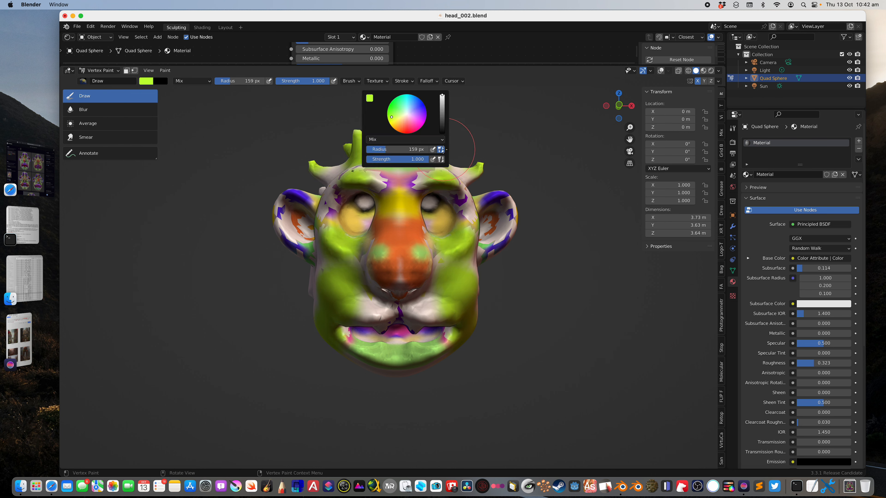
{"action": "mouse_move", "coordinate": [411, 118]}
{"action": "left_mouse_down"}
{"action": "mouse_move", "coordinate": [467, 142]}
{"action": "mouse_move", "coordinate": [485, 164]}
{"action": "mouse_move", "coordinate": [453, 300]}
{"action": "left_mouse_up"}
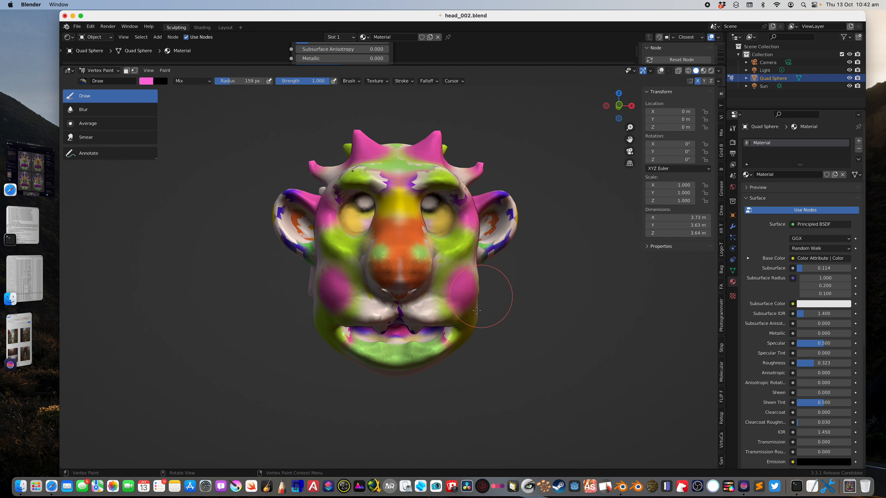
{"action": "right_click", "coordinate": [420, 251]}
{"action": "left_click", "coordinate": [420, 249]}
{"action": "left_click_drag", "start_coordinate": [420, 248], "coordinate": [405, 242]}
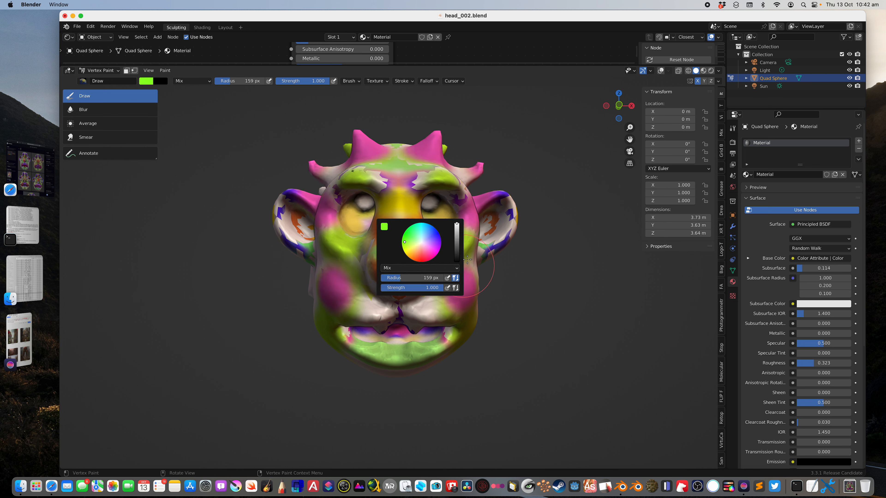
{"action": "left_click", "coordinate": [433, 244]}
{"action": "middle_click_drag", "start_coordinate": [478, 252], "coordinate": [466, 246]}
{"action": "left_click_drag", "start_coordinate": [442, 258], "coordinate": [435, 250]}
Vertex paint red patches on the middle of both cheeks and return to Object Mode
{"action": "middle_click_drag", "start_coordinate": [454, 283], "coordinate": [440, 259]}
{"action": "scroll", "coordinate": [439, 258], "scroll_direction": "up", "scroll_amount": 2}
{"action": "right_click", "coordinate": [428, 236]}
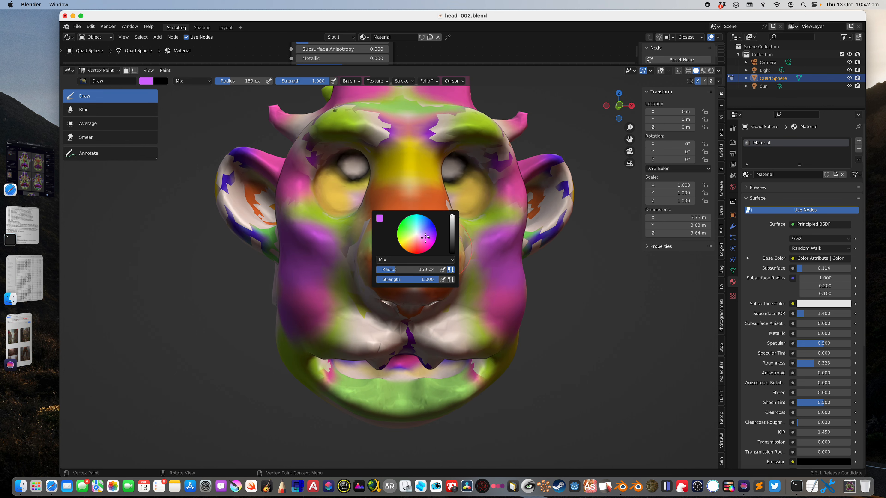
{"action": "mouse_move", "coordinate": [504, 248]}
{"action": "left_mouse_down"}
{"action": "mouse_move", "coordinate": [493, 276]}
{"action": "mouse_move", "coordinate": [501, 244]}
{"action": "left_mouse_up"}
{"action": "scroll", "coordinate": [501, 245], "scroll_direction": "down", "scroll_amount": 3}
{"action": "left_click", "coordinate": [100, 71]}
{"action": "left_click", "coordinate": [101, 78]}
Try a glossy grey matcap on the head and switch back to the soft pale one
{"action": "left_click", "coordinate": [718, 71]}
{"action": "left_click", "coordinate": [711, 128]}
{"action": "left_click", "coordinate": [688, 157]}
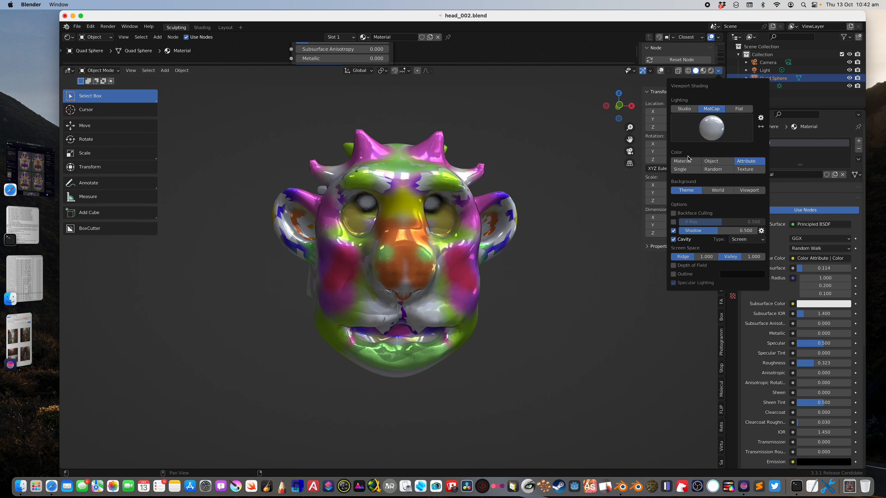
{"action": "left_click", "coordinate": [718, 71]}
{"action": "left_click", "coordinate": [710, 126]}
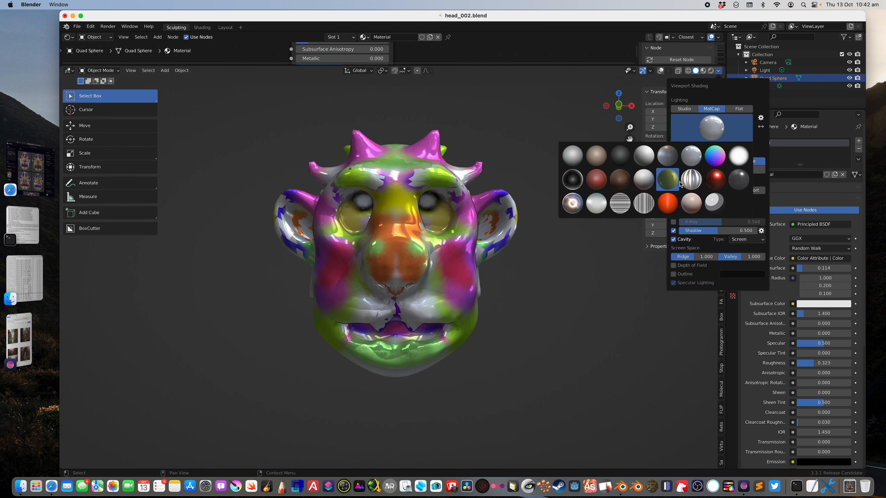
{"action": "left_click", "coordinate": [690, 198]}
{"action": "middle_click_drag", "start_coordinate": [531, 231], "coordinate": [517, 245]}
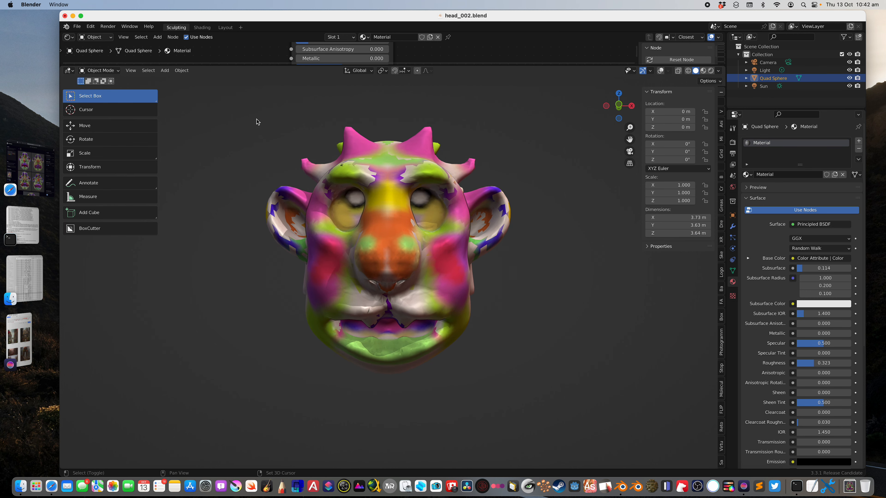
Capture a square screenshot of the painted head and save the file
{"action": "left_click_drag", "start_coordinate": [256, 119], "coordinate": [524, 379]}
{"action": "key", "text": "super+s"}
Preview the painted head in rendered shading and return to solid shading
{"action": "left_click", "coordinate": [710, 70]}
{"action": "mouse_move", "coordinate": [489, 267]}
{"action": "middle_mouse_down"}
{"action": "mouse_move", "coordinate": [546, 268]}
{"action": "mouse_move", "coordinate": [488, 267]}
{"action": "middle_mouse_up"}
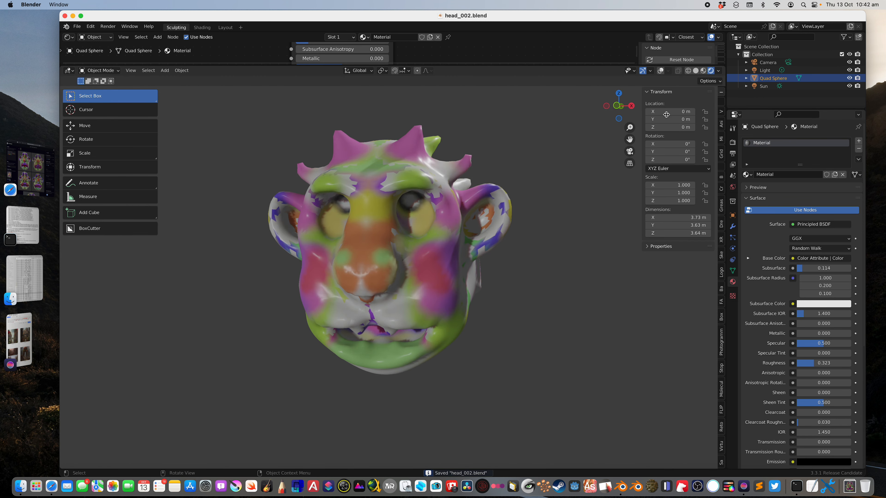
{"action": "left_click", "coordinate": [695, 70]}
Switch to Playground AI in Safari and replace the image-to-image source with the painted head screenshot at image strength 46
{"action": "left_click", "coordinate": [30, 169]}
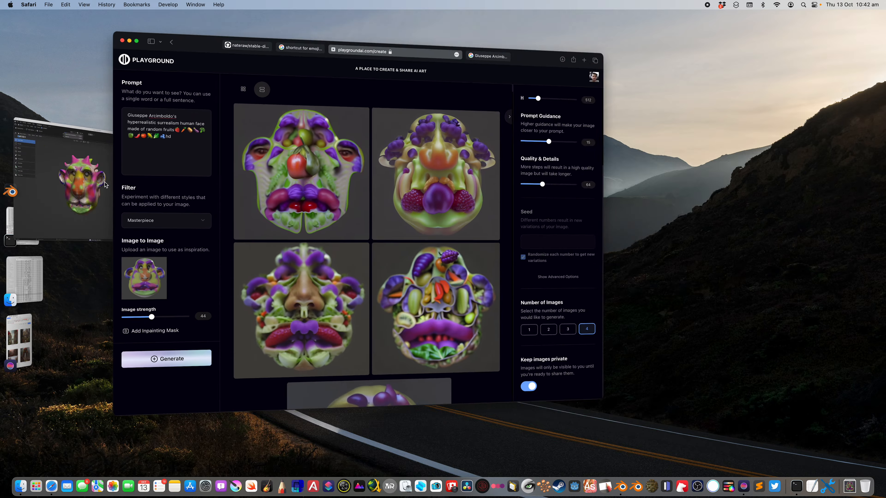
{"action": "left_click", "coordinate": [190, 280]}
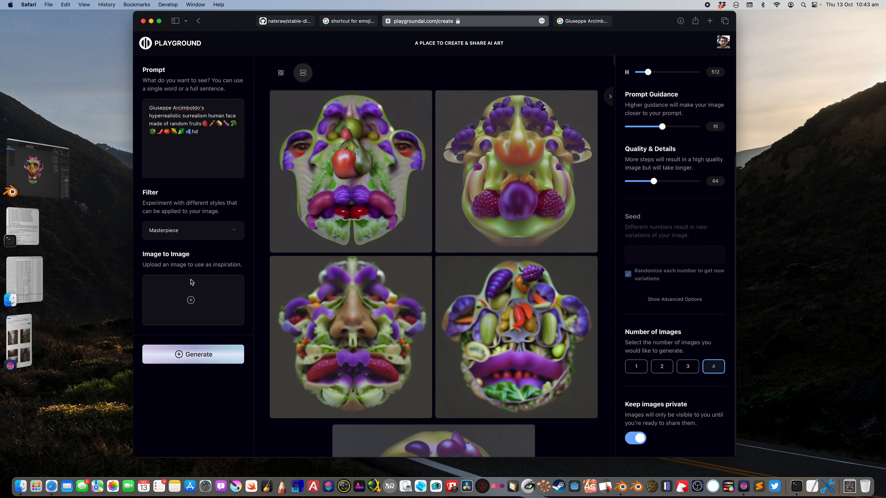
{"action": "left_click", "coordinate": [191, 300]}
{"action": "double_click", "coordinate": [274, 130]}
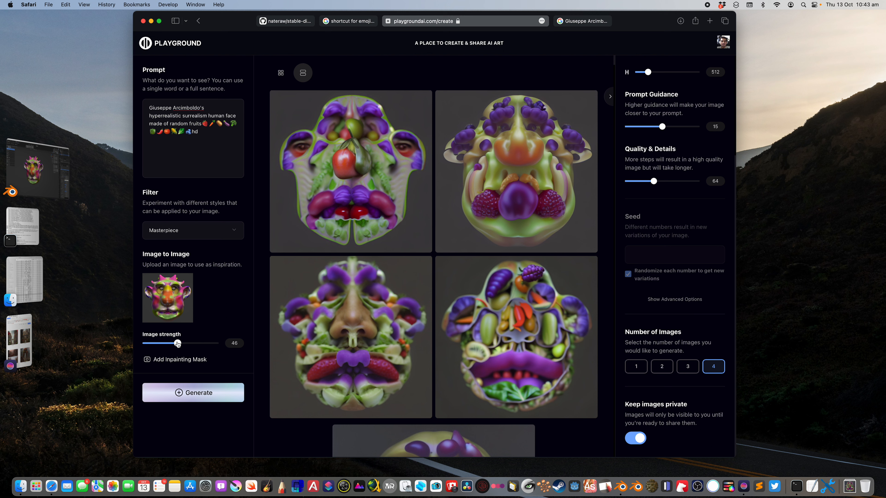
Set the filter to Lush illumination and generate four images
{"action": "left_click", "coordinate": [188, 229]}
{"action": "left_click", "coordinate": [188, 121]}
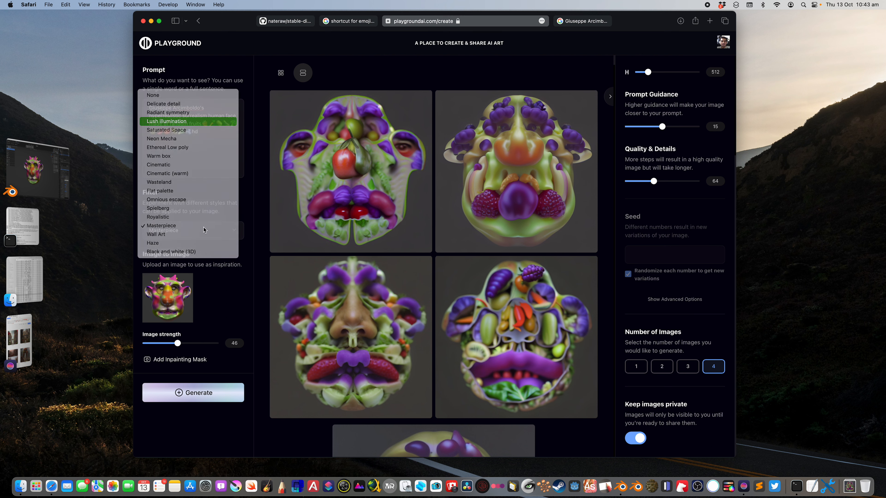
{"action": "left_click", "coordinate": [193, 393]}
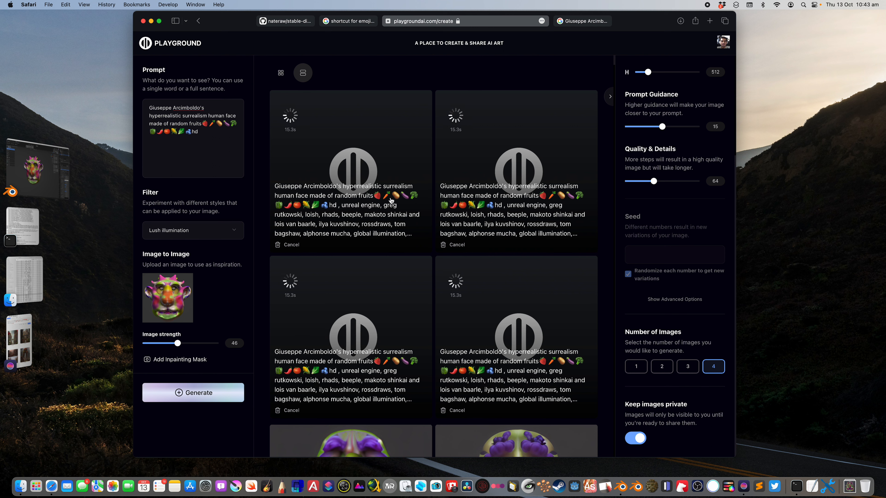
Lower the prompt guidance to 10 and the image strength to 41, and generate four new images
{"action": "mouse_move", "coordinate": [302, 196]}
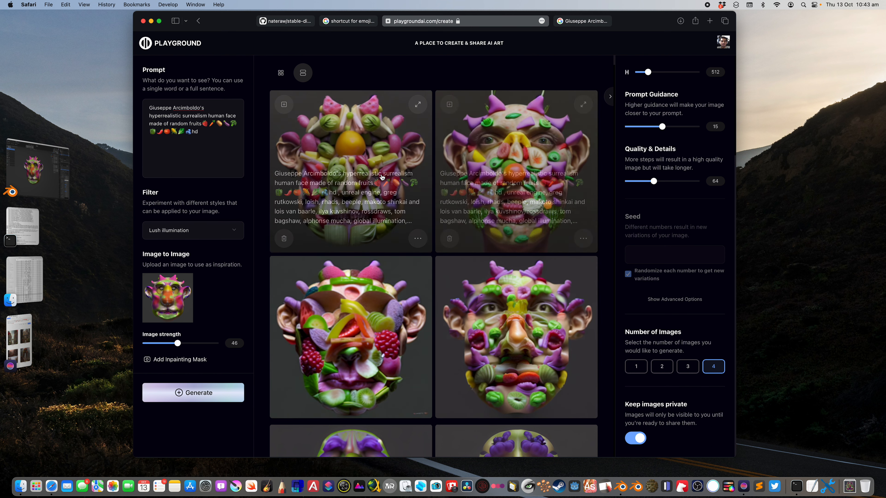
{"action": "left_click_drag", "start_coordinate": [662, 126], "coordinate": [650, 127]}
{"action": "left_click_drag", "start_coordinate": [178, 343], "coordinate": [173, 343]}
{"action": "left_click", "coordinate": [192, 393]}
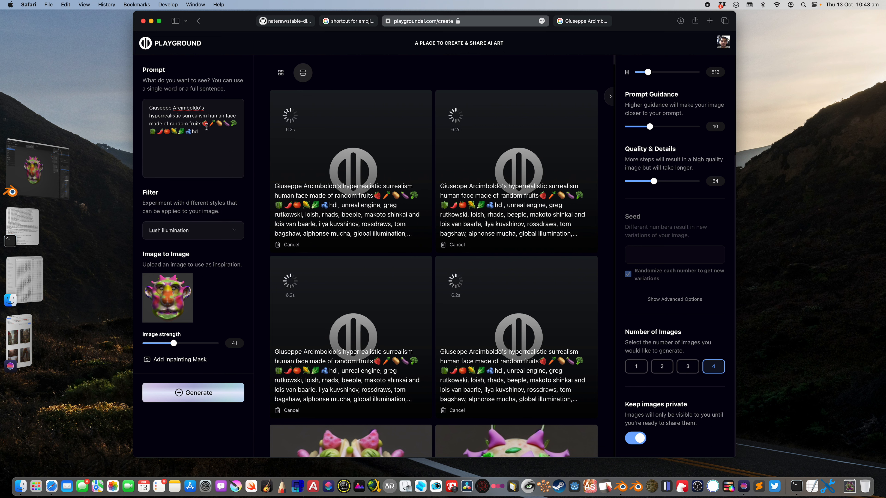
Select the fruit and vegetable emojis in the prompt and search the Character Viewer for "seafood"
{"action": "left_click_drag", "start_coordinate": [202, 124], "coordinate": [191, 131]}
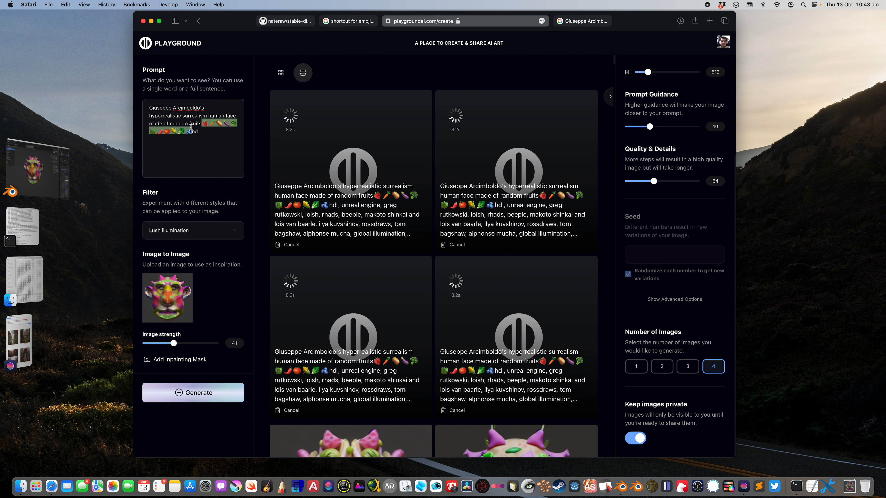
{"action": "left_click", "coordinate": [212, 137]}
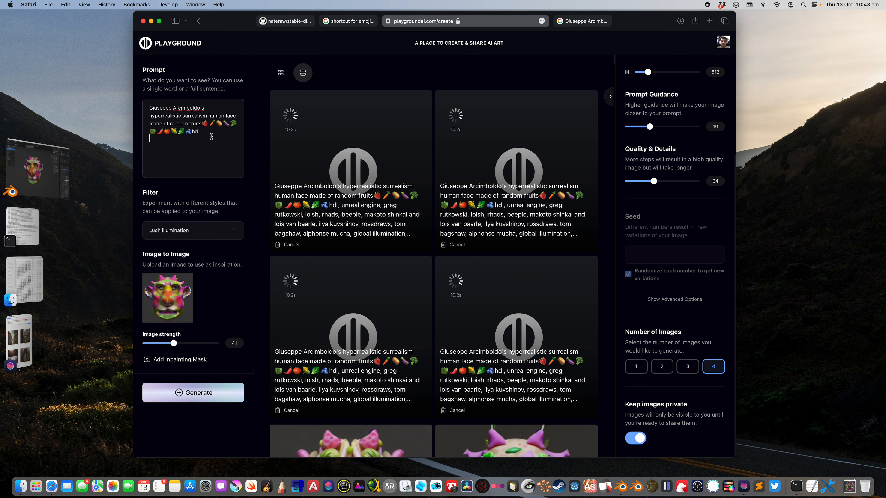
{"action": "key", "text": "super+a"}
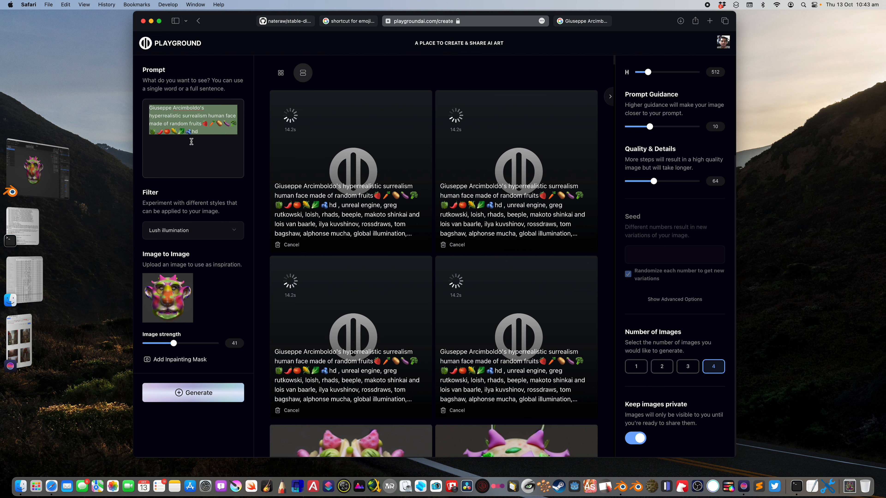
{"action": "left_click_drag", "start_coordinate": [201, 124], "coordinate": [191, 132]}
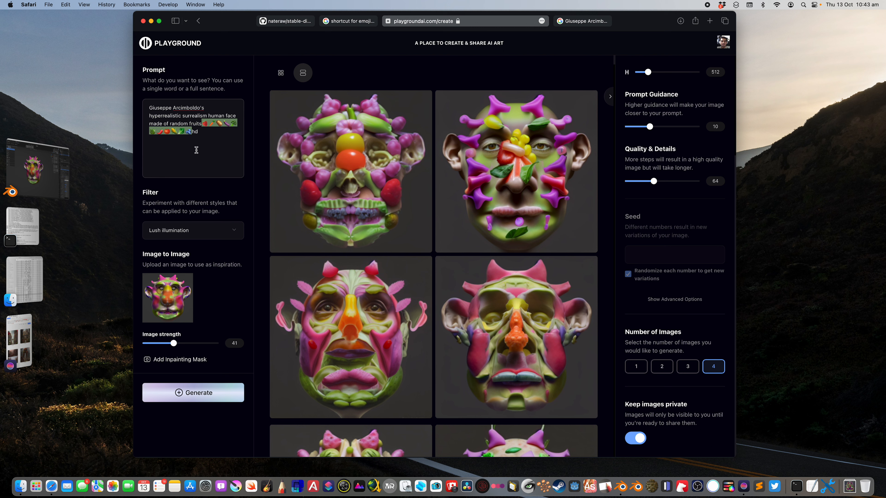
{"action": "key", "text": "ctrl+super+space"}
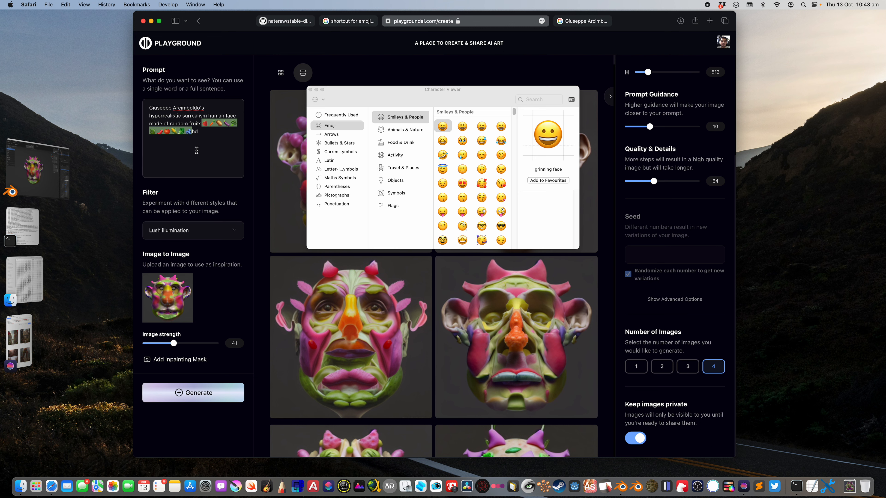
{"action": "left_click", "coordinate": [540, 99]}
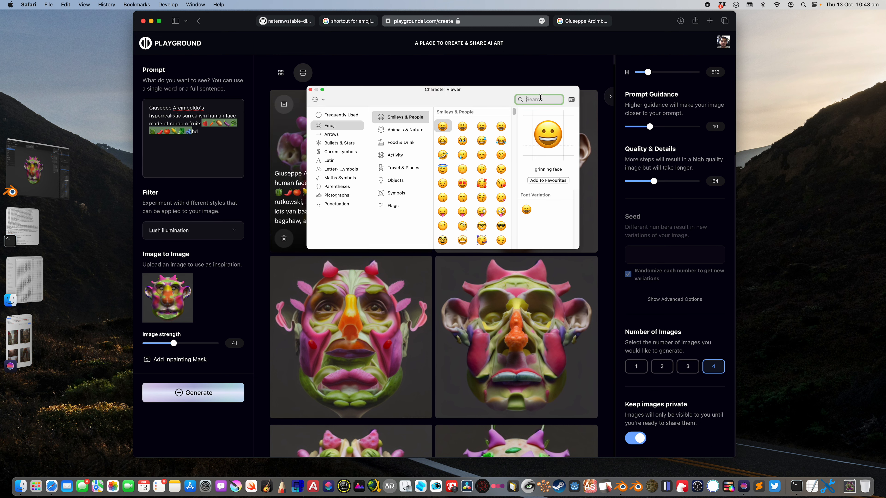
{"action": "type", "text": "seafood"}
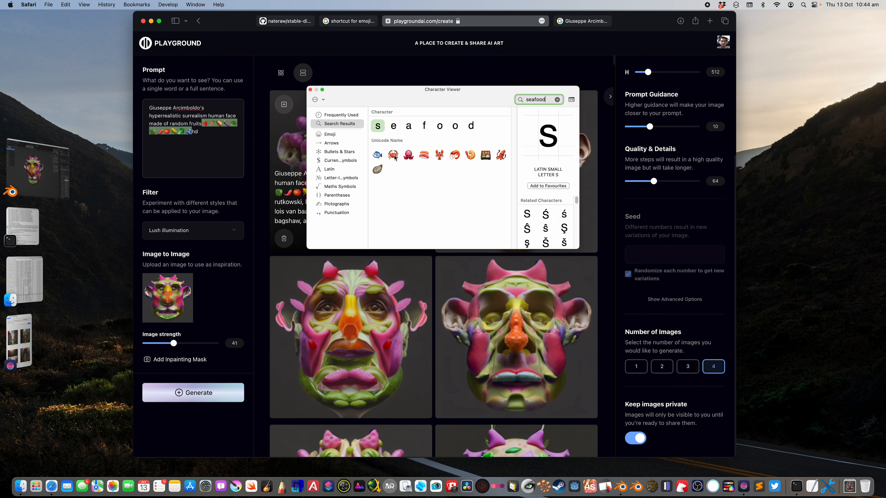
Replace the selected emojis with crab, octopus, lobster, sushi, fried shrimp and squid emojis, and close the Character Viewer
{"action": "double_click", "coordinate": [393, 155]}
{"action": "double_click", "coordinate": [409, 155]}
{"action": "double_click", "coordinate": [439, 156]}
{"action": "double_click", "coordinate": [424, 155]}
{"action": "double_click", "coordinate": [470, 155]}
{"action": "double_click", "coordinate": [500, 155]}
{"action": "left_click", "coordinate": [310, 90]}
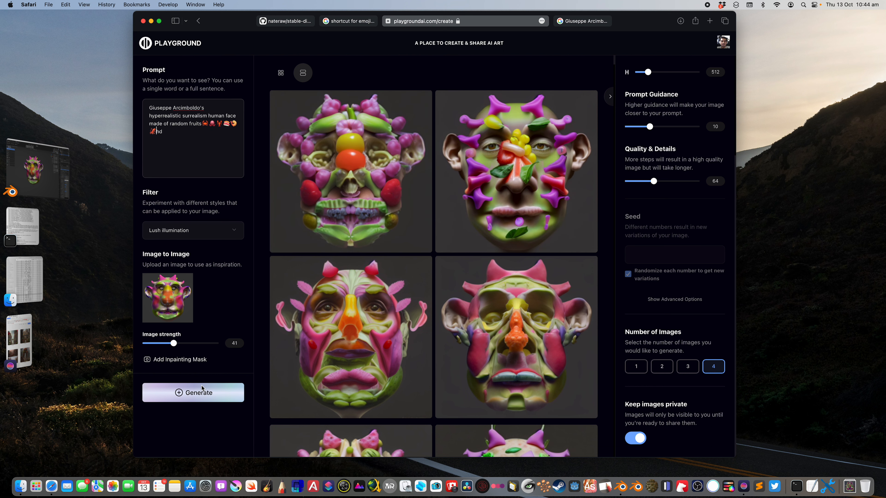
Generate two sets of four images from the seafood emoji prompt and look over the faces
{"action": "left_click", "coordinate": [202, 391]}
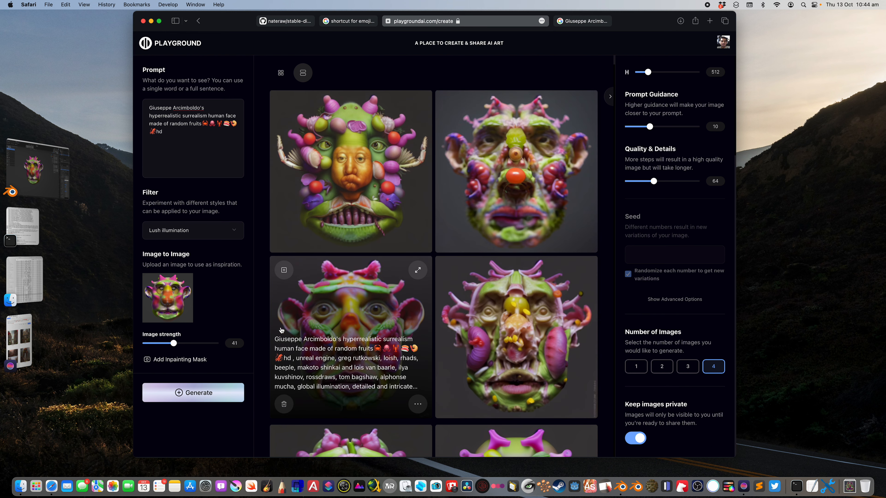
{"action": "left_click", "coordinate": [210, 393]}
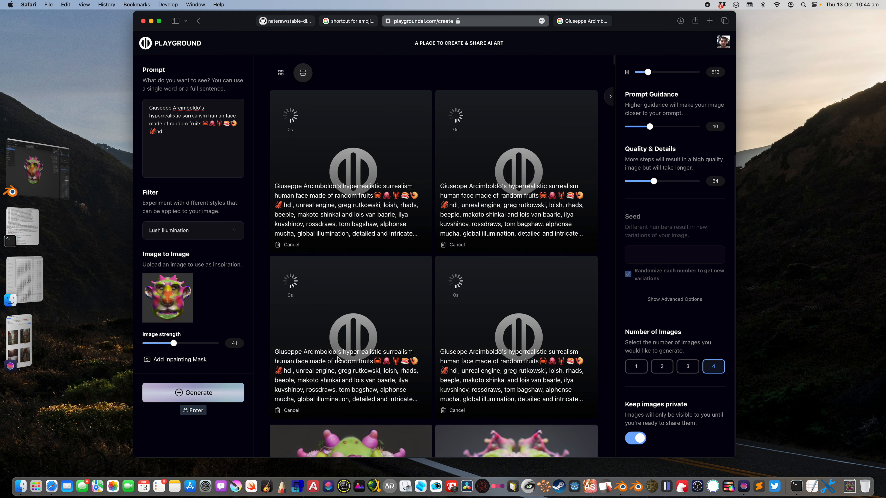
{"action": "scroll", "coordinate": [340, 363], "scroll_direction": "down", "scroll_amount": 5}
{"action": "scroll", "coordinate": [340, 364], "scroll_direction": "down", "scroll_amount": 1}
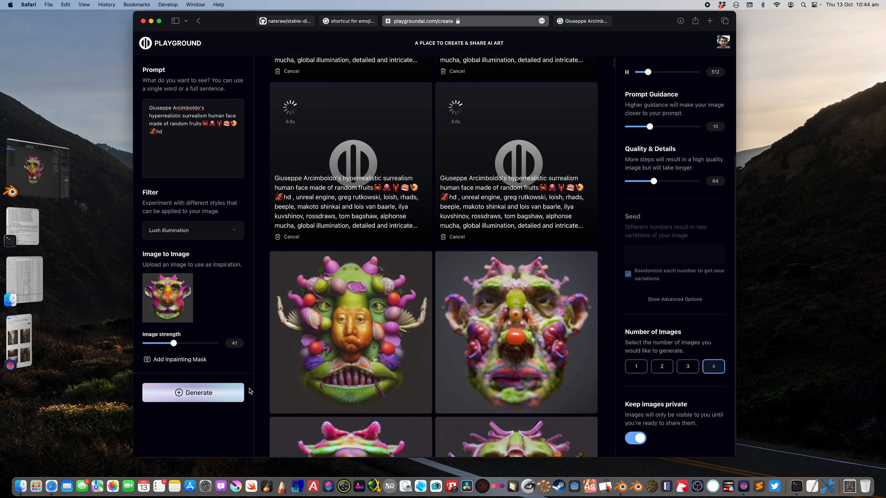
Generate four more images from the seafood emoji prompt and widen the browser window
{"action": "left_click", "coordinate": [221, 395]}
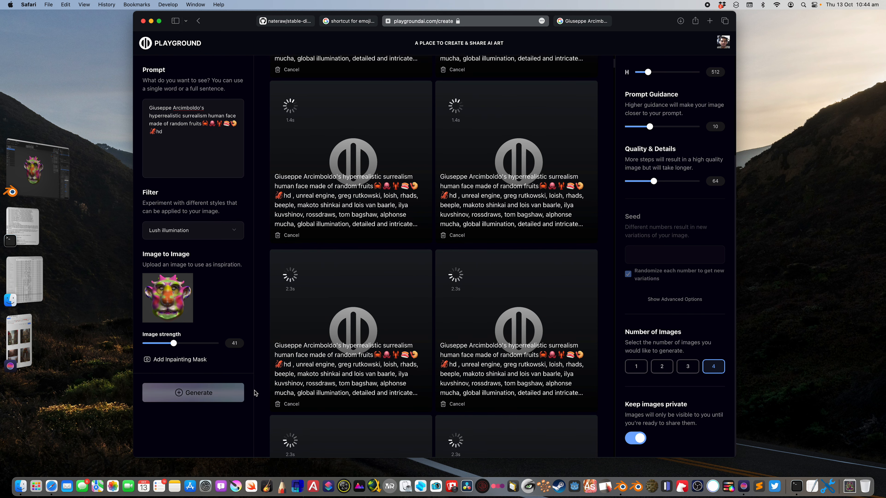
{"action": "scroll", "coordinate": [259, 389], "scroll_direction": "down", "scroll_amount": 3}
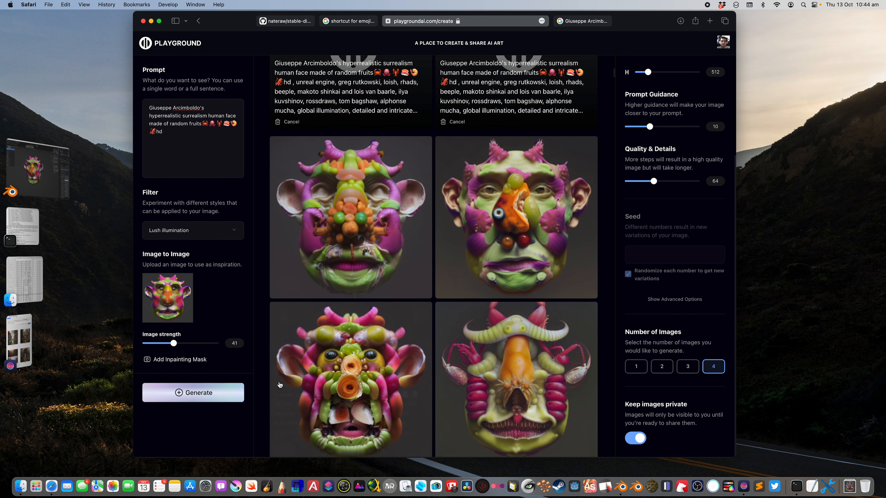
{"action": "scroll", "coordinate": [607, 354], "scroll_direction": "down", "scroll_amount": 1}
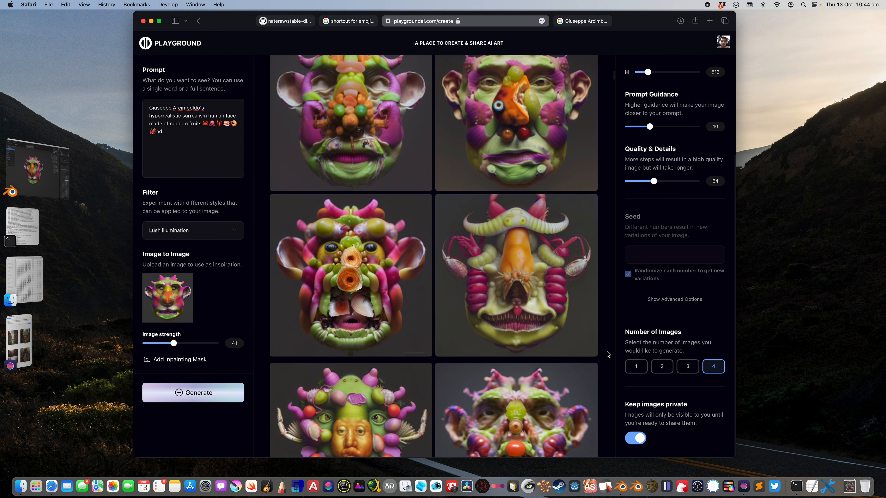
{"action": "left_click_drag", "start_coordinate": [743, 13], "coordinate": [794, 13]}
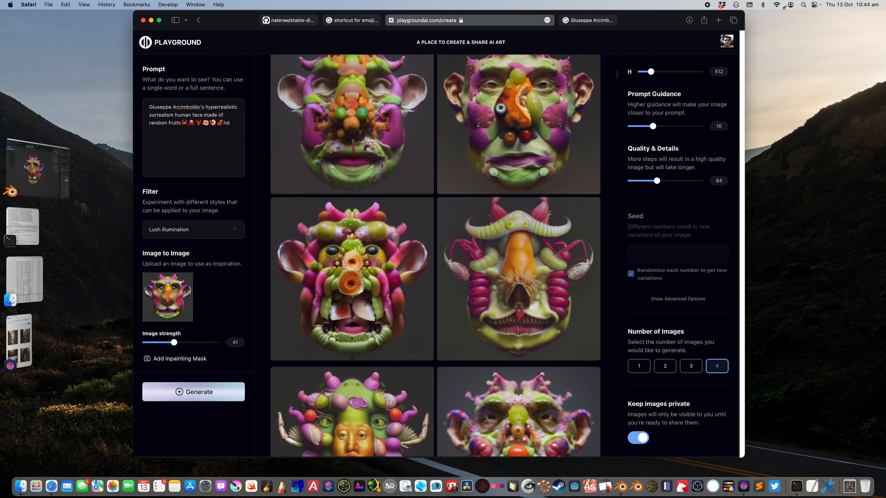
Examine the generated seafood and vegetable faces throughout the gallery, ending at the newest set
{"action": "scroll", "coordinate": [554, 349], "scroll_direction": "down", "scroll_amount": 7}
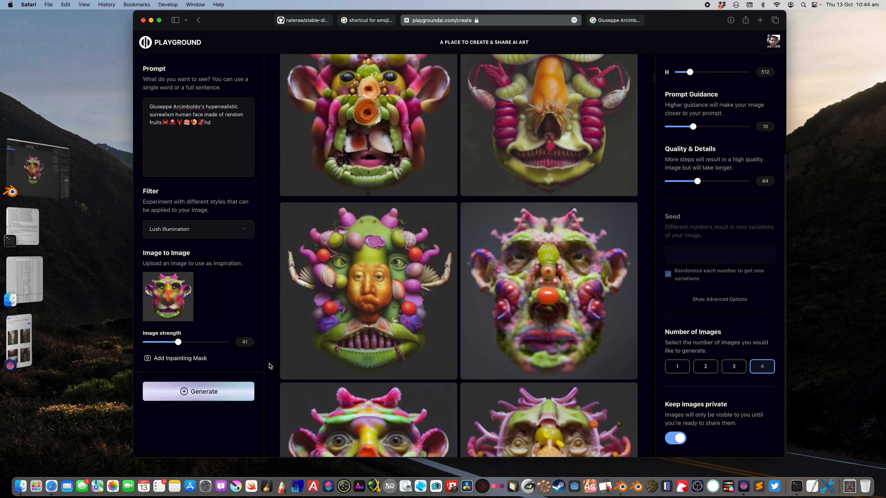
{"action": "scroll", "coordinate": [269, 366], "scroll_direction": "down", "scroll_amount": 8}
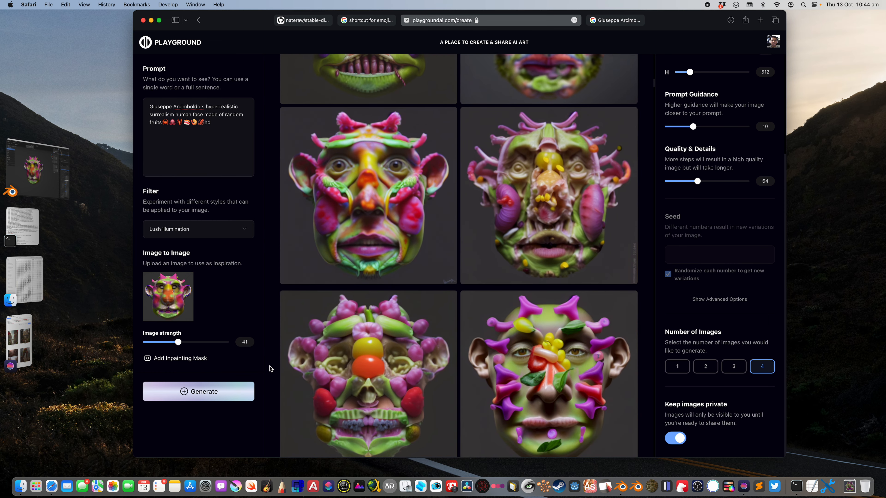
{"action": "scroll", "coordinate": [271, 369], "scroll_direction": "down", "scroll_amount": 4}
{"action": "scroll", "coordinate": [273, 366], "scroll_direction": "up", "scroll_amount": 1}
{"action": "scroll", "coordinate": [267, 230], "scroll_direction": "up", "scroll_amount": 2}
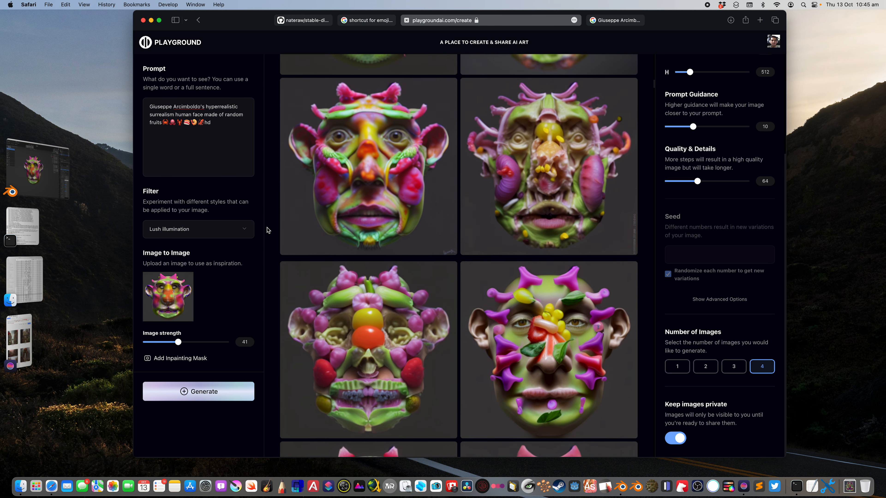
{"action": "scroll", "coordinate": [276, 163], "scroll_direction": "up", "scroll_amount": 5}
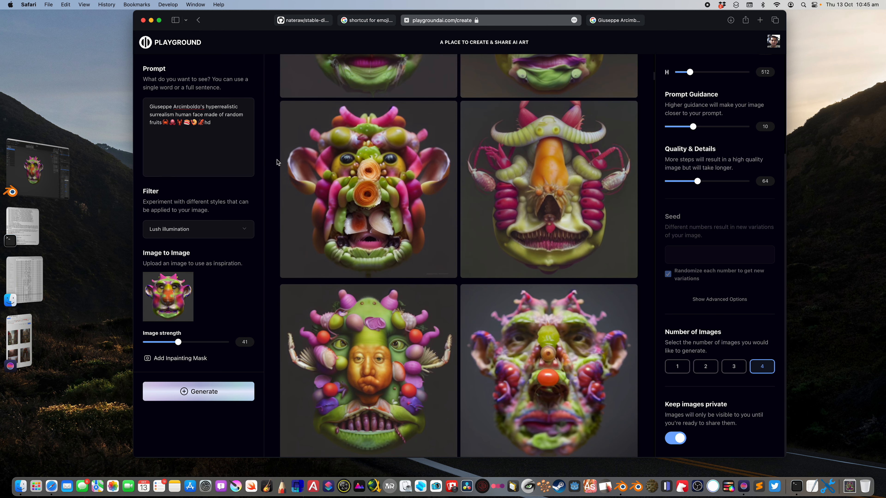
{"action": "scroll", "coordinate": [278, 192], "scroll_direction": "up", "scroll_amount": 4}
{"action": "scroll", "coordinate": [275, 182], "scroll_direction": "up", "scroll_amount": 5}
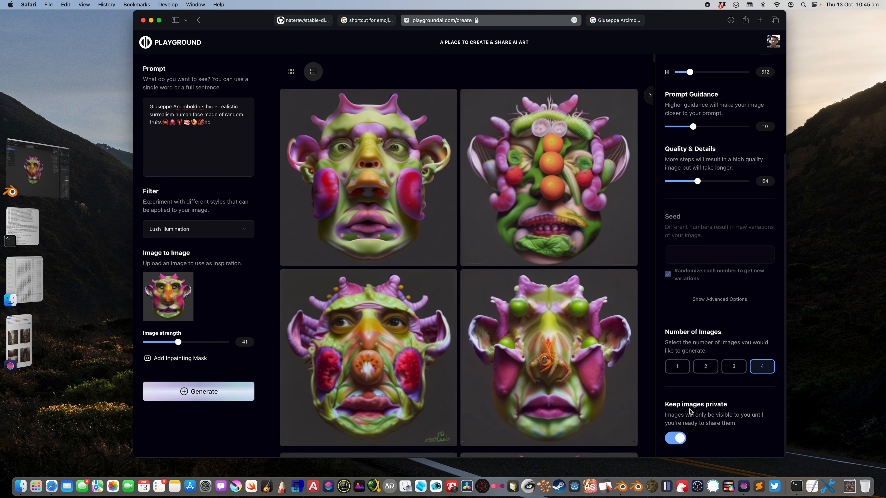
Generate a set of four images with image privacy off, and another set with privacy turned back on
{"action": "left_click", "coordinate": [677, 438]}
{"action": "left_click", "coordinate": [215, 391]}
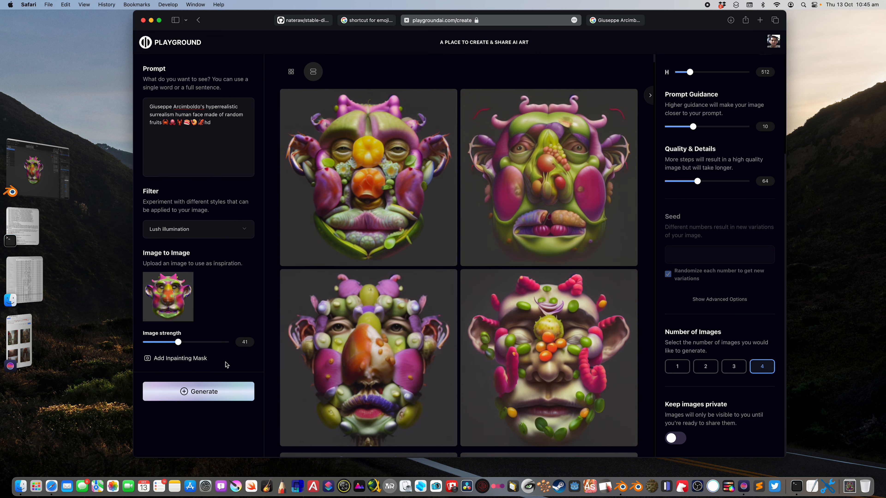
{"action": "left_click", "coordinate": [675, 438]}
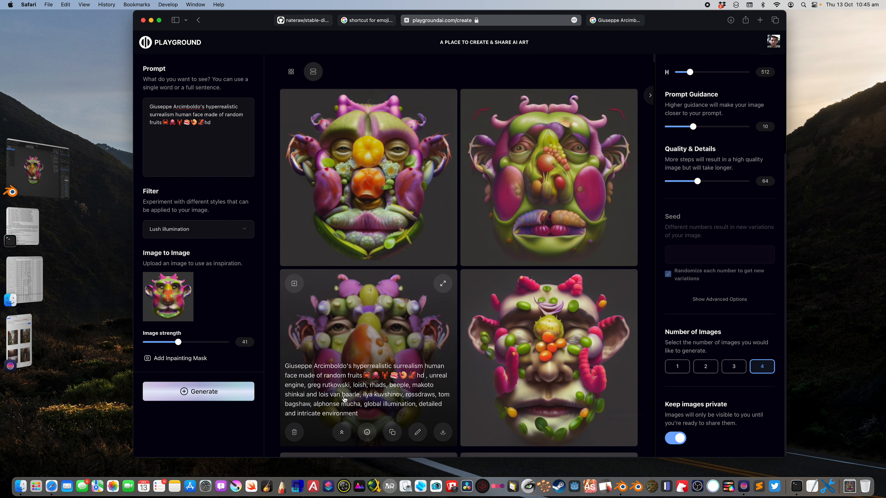
{"action": "left_click", "coordinate": [218, 391]}
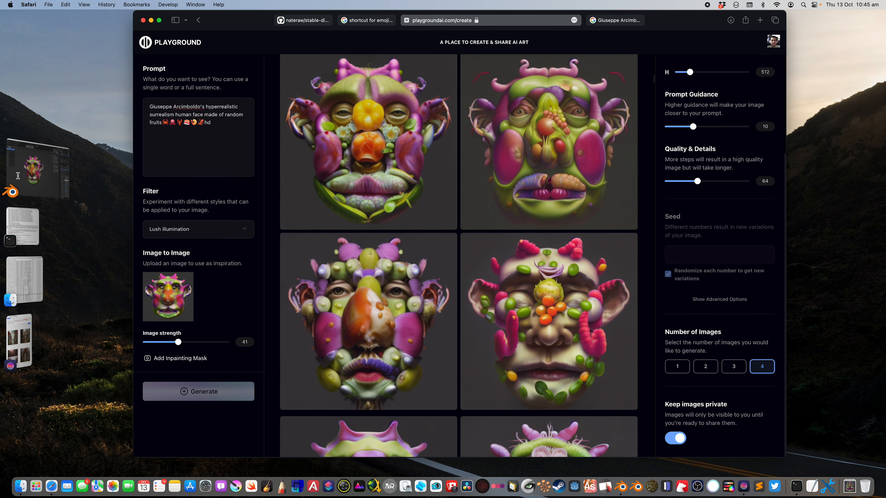
Switch to Blender to inspect the painted head, and return to Playground in Safari
{"action": "left_click", "coordinate": [34, 167]}
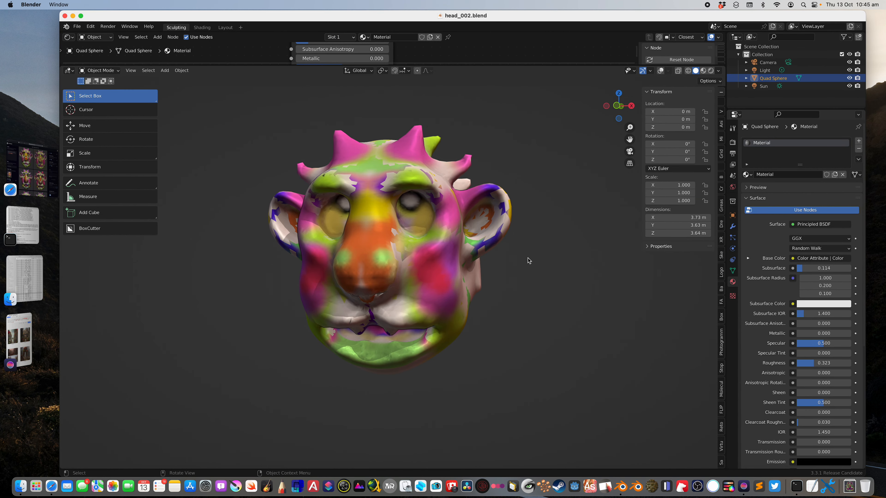
{"action": "scroll", "coordinate": [528, 260], "scroll_direction": "up", "scroll_amount": 3}
{"action": "scroll", "coordinate": [541, 258], "scroll_direction": "down", "scroll_amount": 2}
{"action": "left_click", "coordinate": [32, 169]}
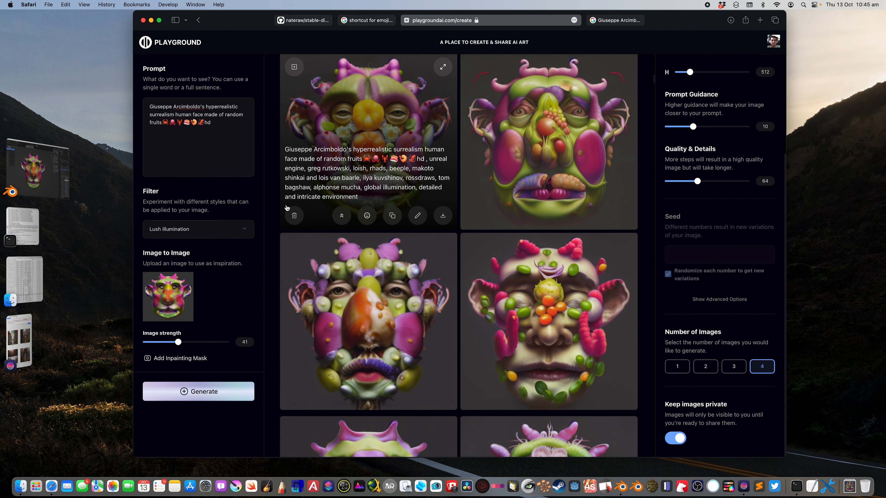
Upscale the face with the yellow pepper between its eyes, download the result and close the preview
{"action": "left_click", "coordinate": [341, 216]}
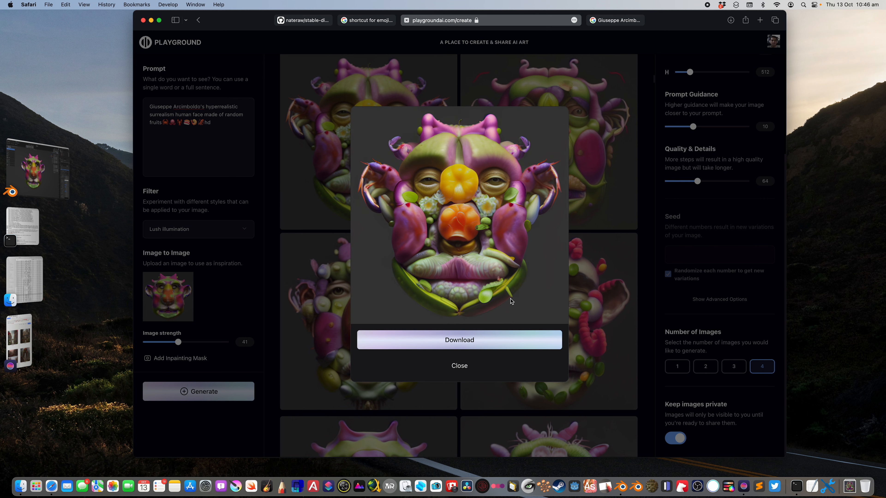
{"action": "left_click", "coordinate": [463, 340]}
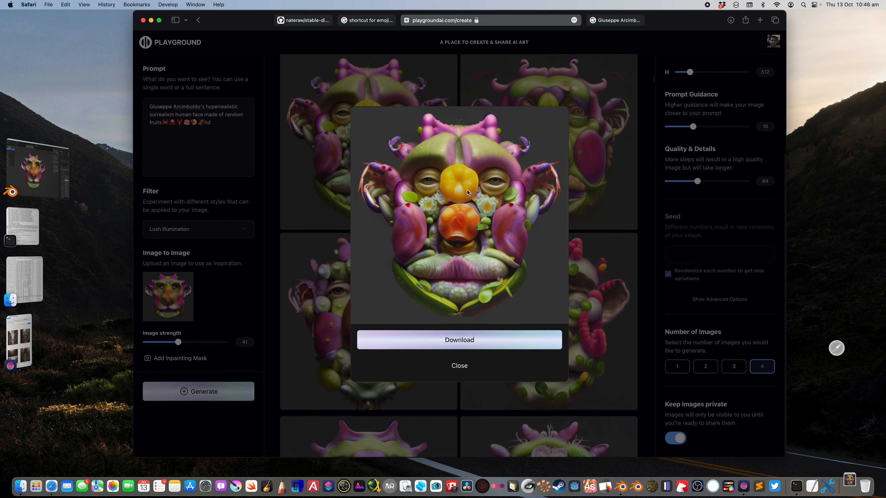
{"action": "left_click", "coordinate": [336, 196]}
Look over the newest and earlier generated faces in the gallery
{"action": "scroll", "coordinate": [420, 266], "scroll_direction": "up", "scroll_amount": 7}
{"action": "scroll", "coordinate": [420, 266], "scroll_direction": "up", "scroll_amount": 10}
{"action": "scroll", "coordinate": [626, 210], "scroll_direction": "up", "scroll_amount": 5}
{"action": "scroll", "coordinate": [273, 286], "scroll_direction": "down", "scroll_amount": 20}
{"action": "scroll", "coordinate": [273, 286], "scroll_direction": "up", "scroll_amount": 15}
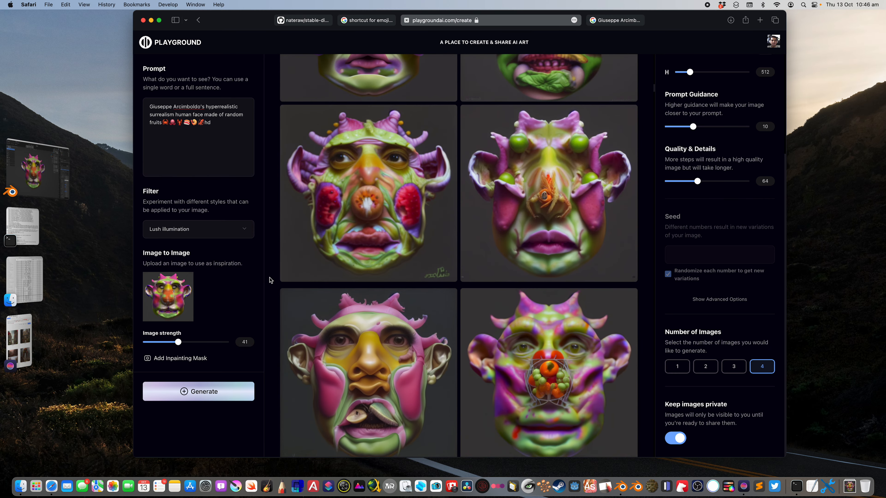